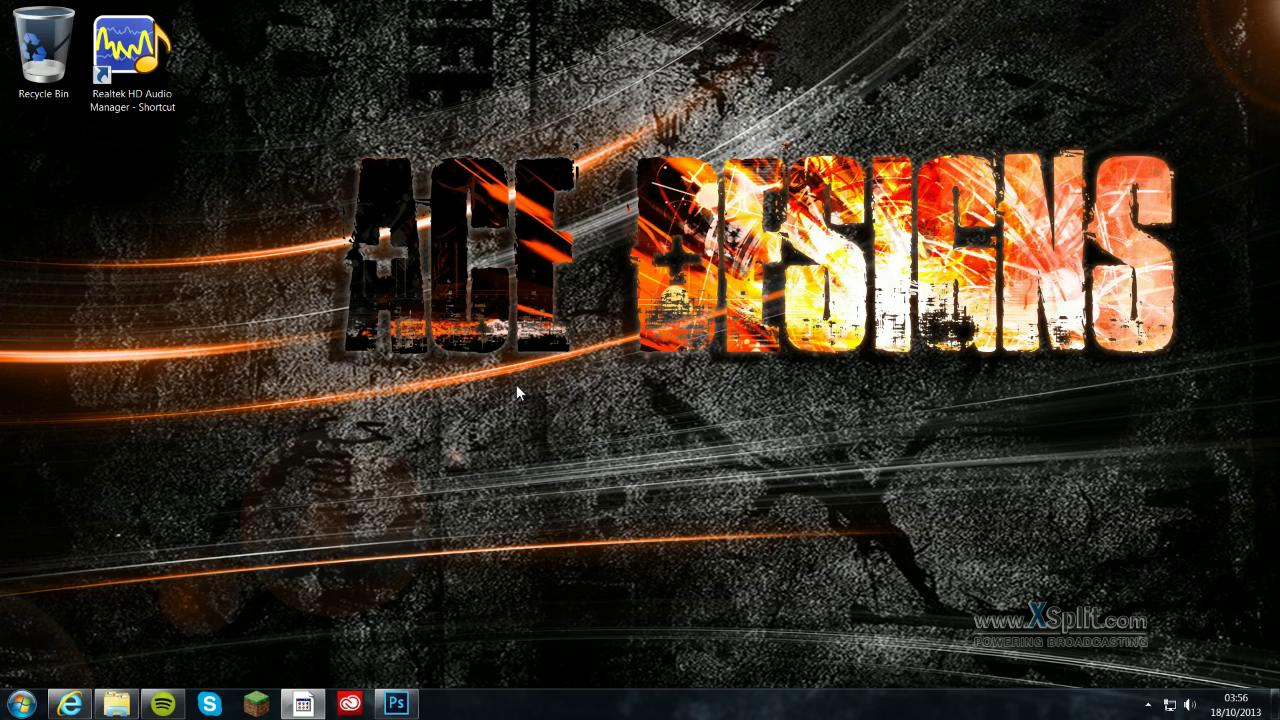
Create a new 1920×1080 px, 300 ppi RGB document with a transparent background
mouse_move(395, 705)
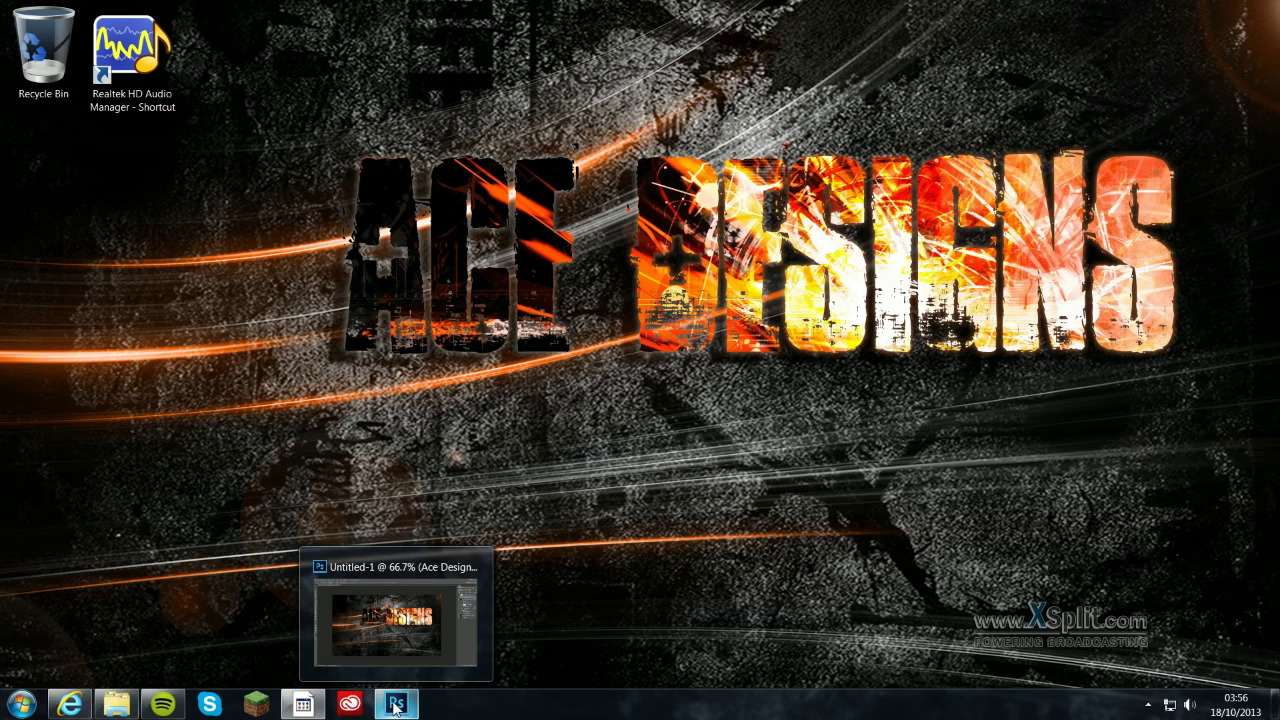
click(395, 605)
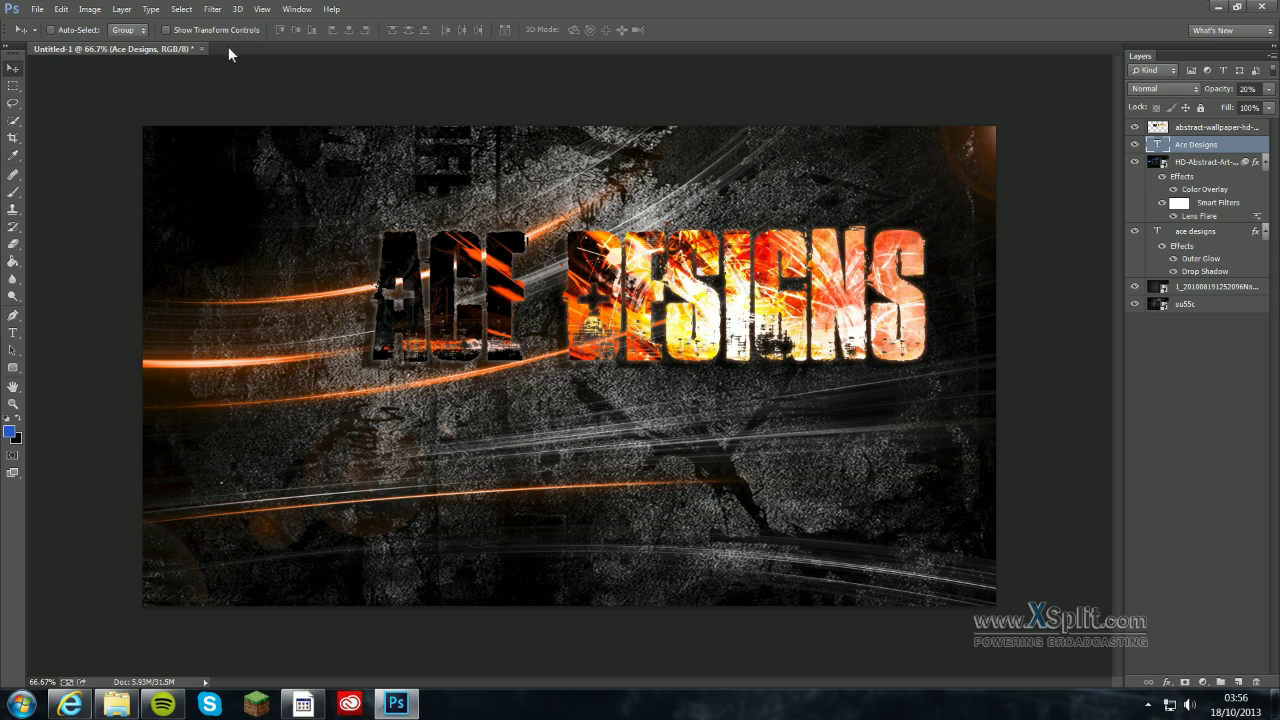
click(37, 9)
click(46, 26)
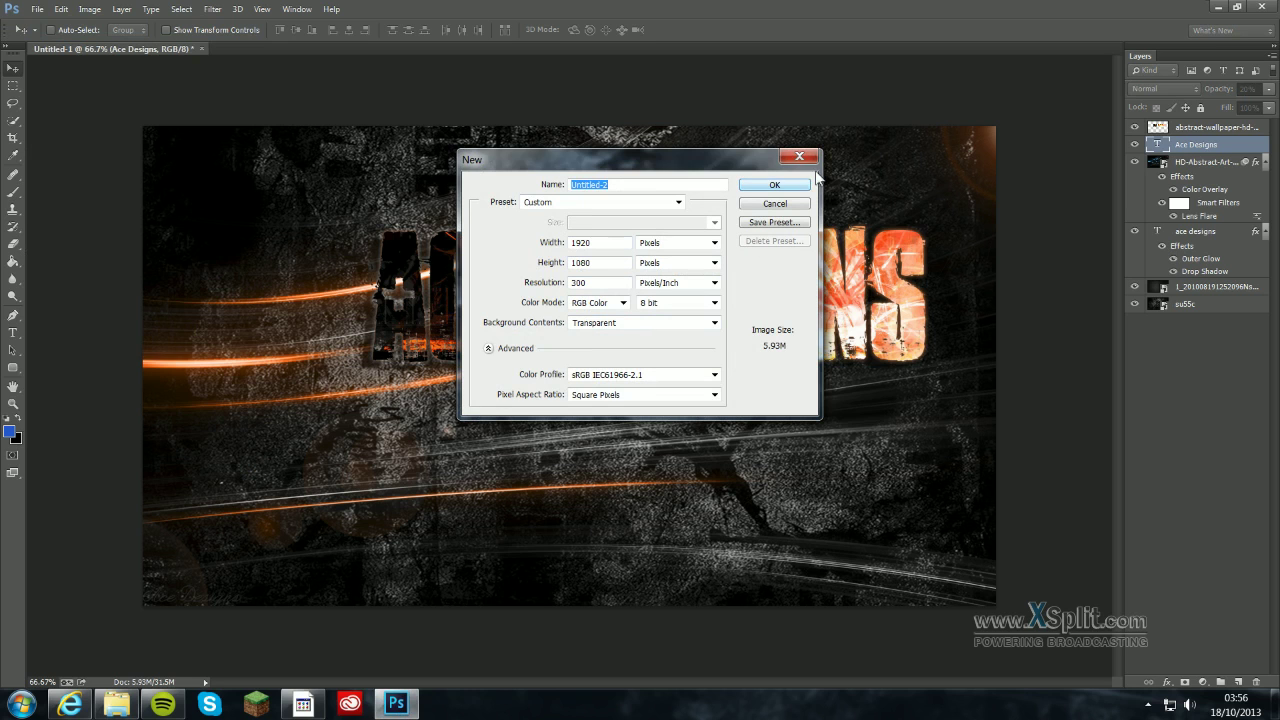
click(784, 186)
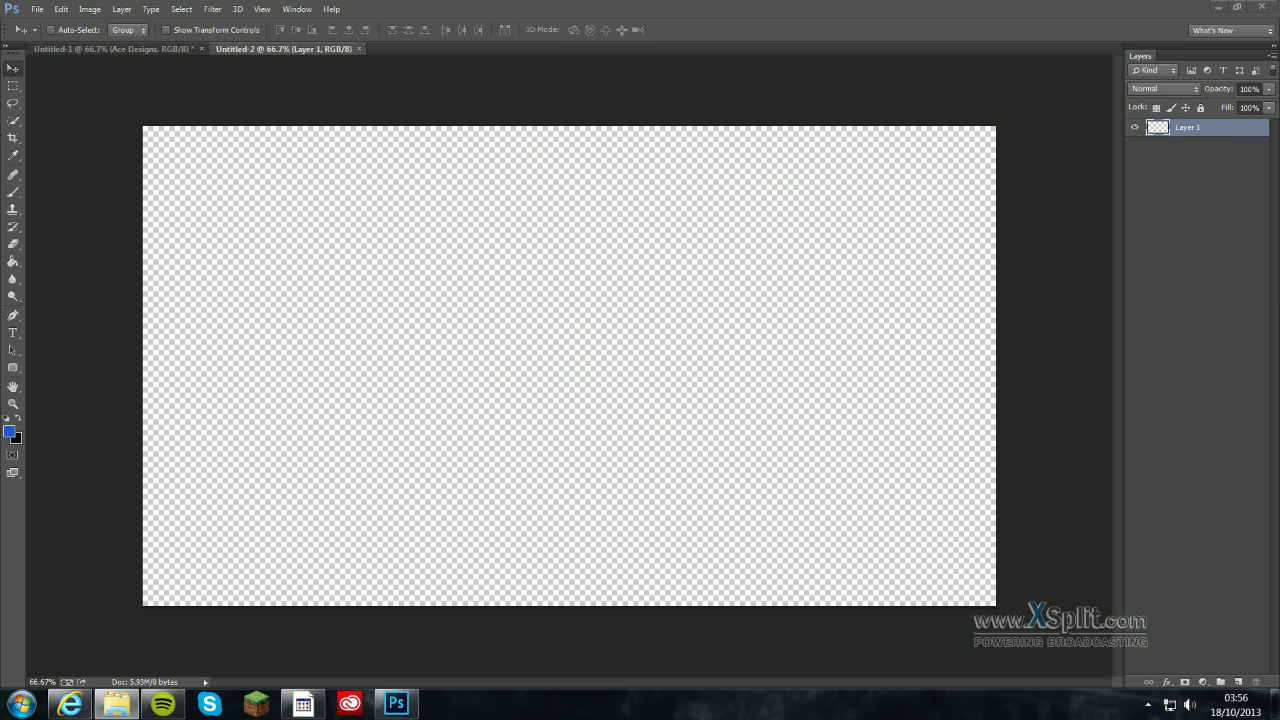
Place the su55c grunge texture and stretch its width and height to fill the canvas
drag(905, 428, 806, 411)
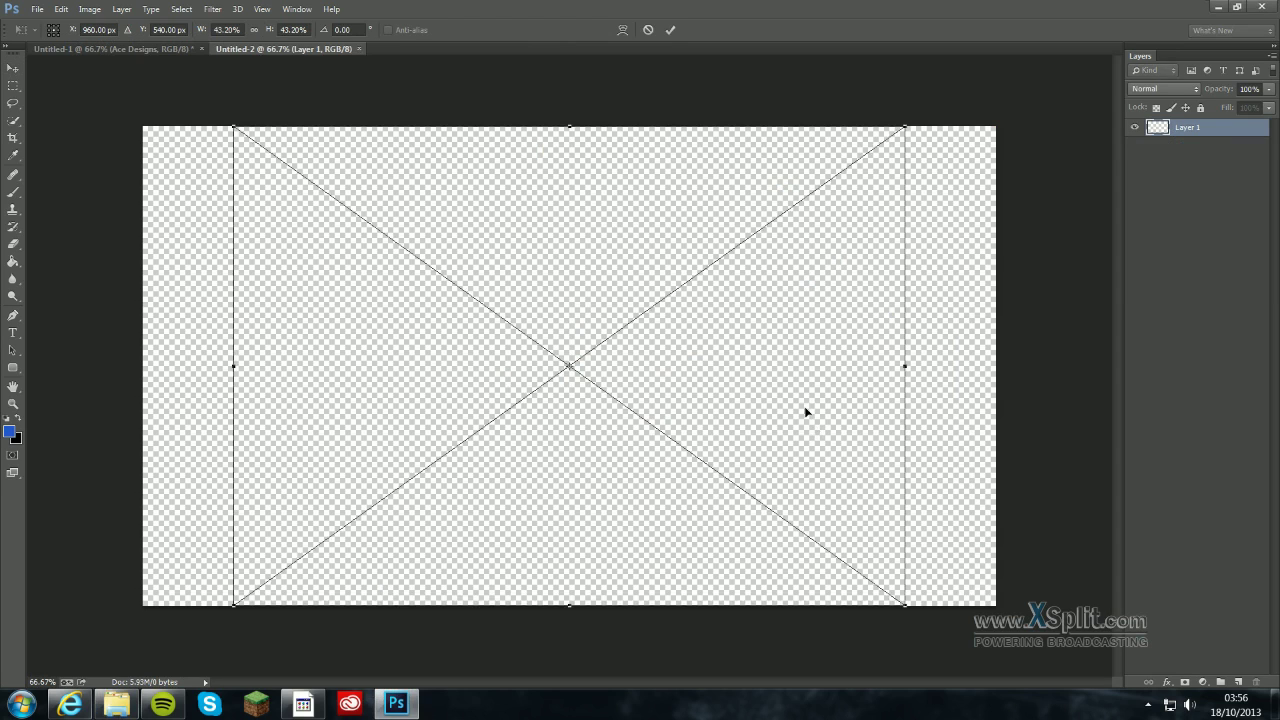
drag(905, 366, 1048, 363)
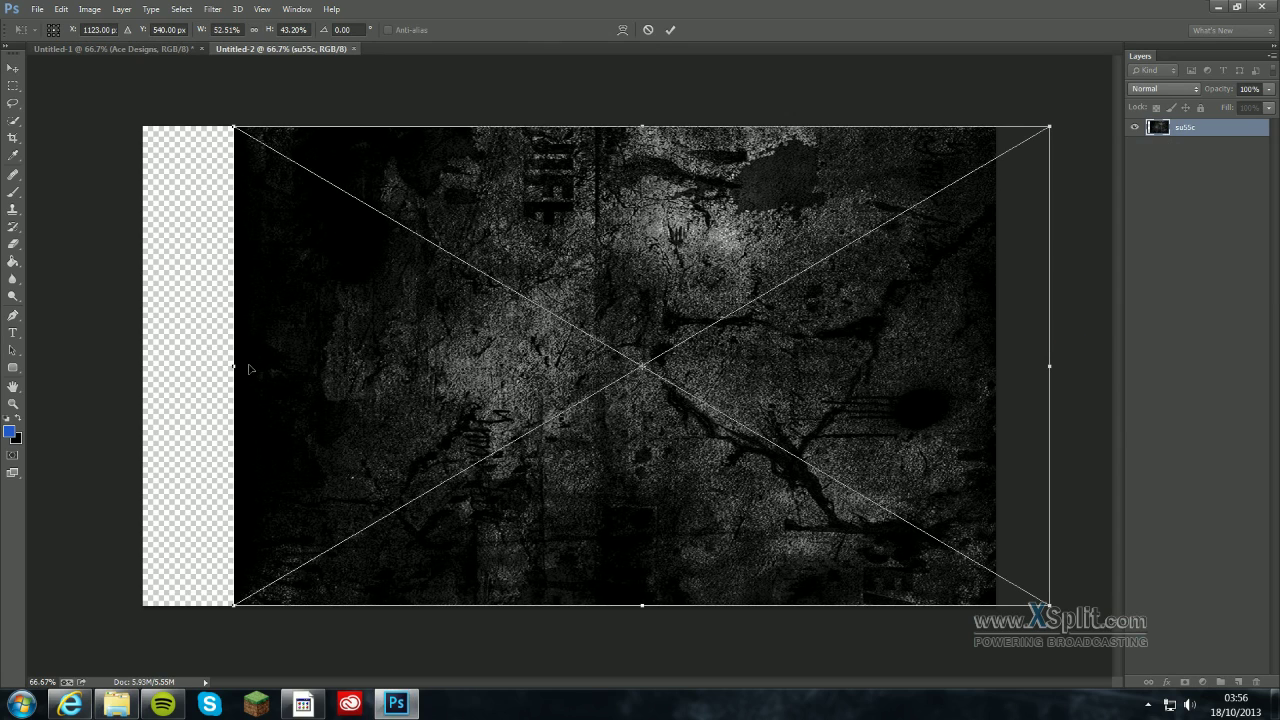
drag(233, 366, 99, 366)
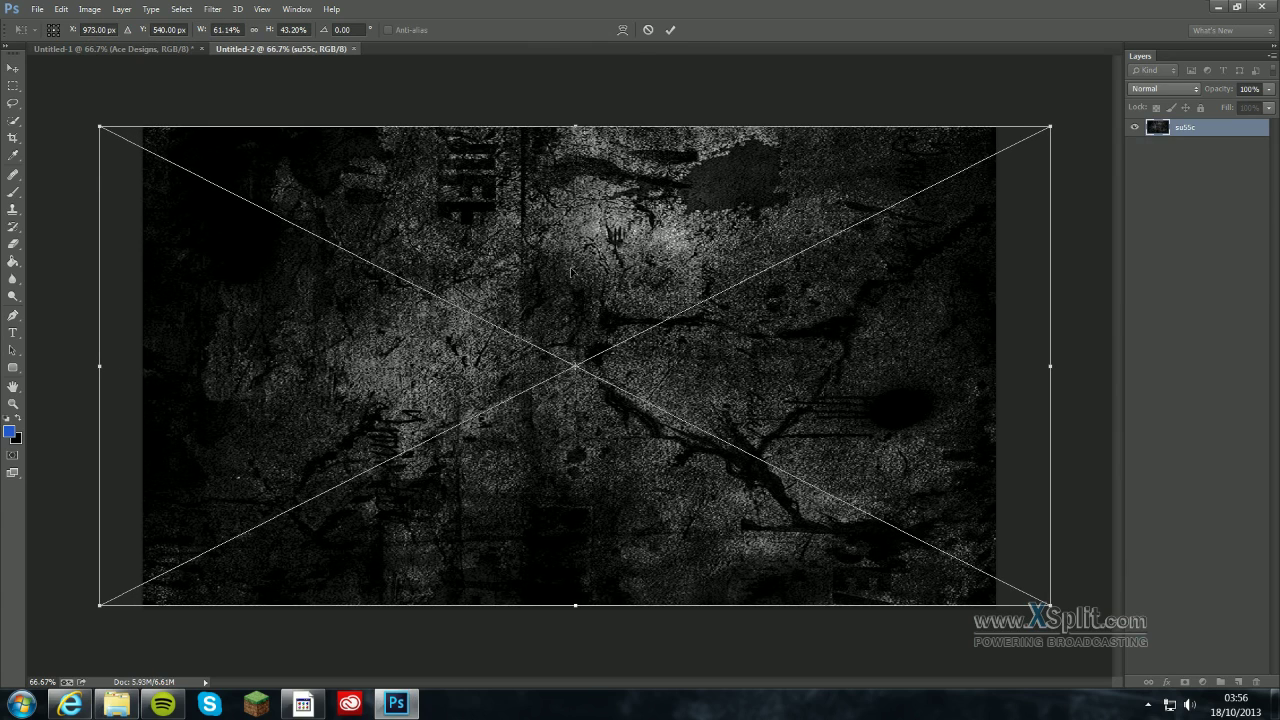
click(668, 33)
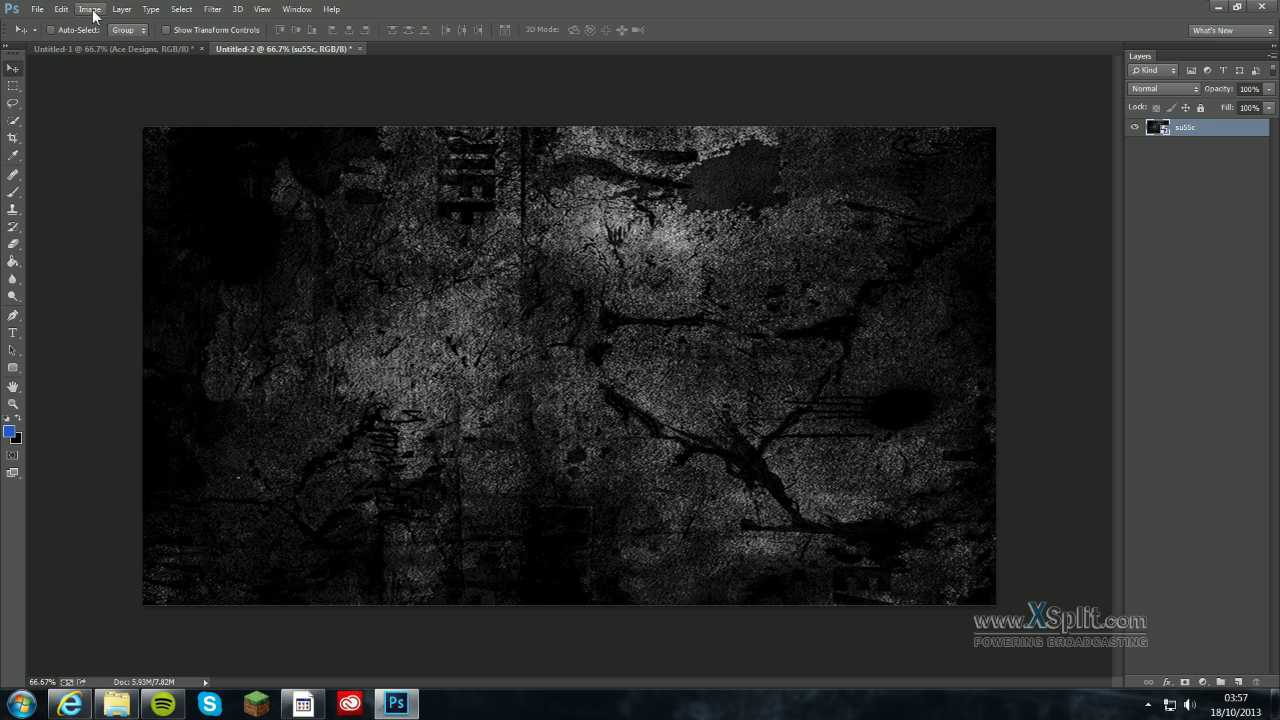
key(ctrl+t)
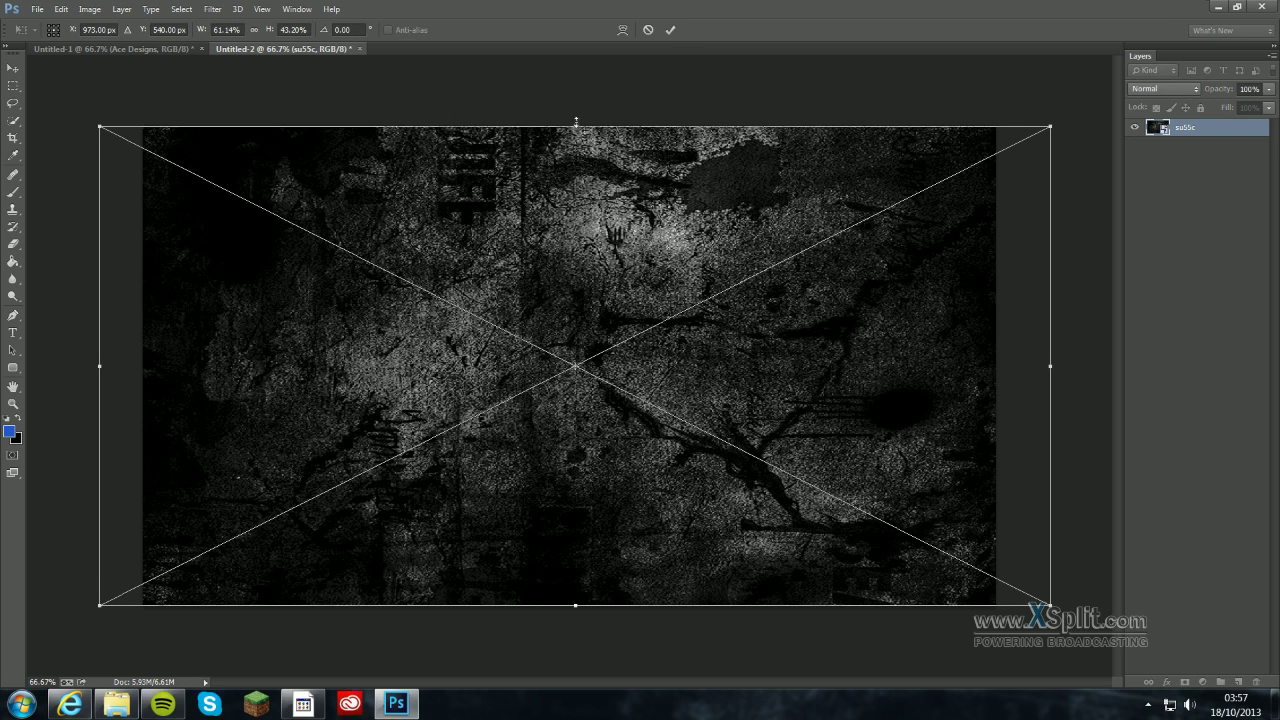
drag(576, 121, 576, 117)
click(671, 29)
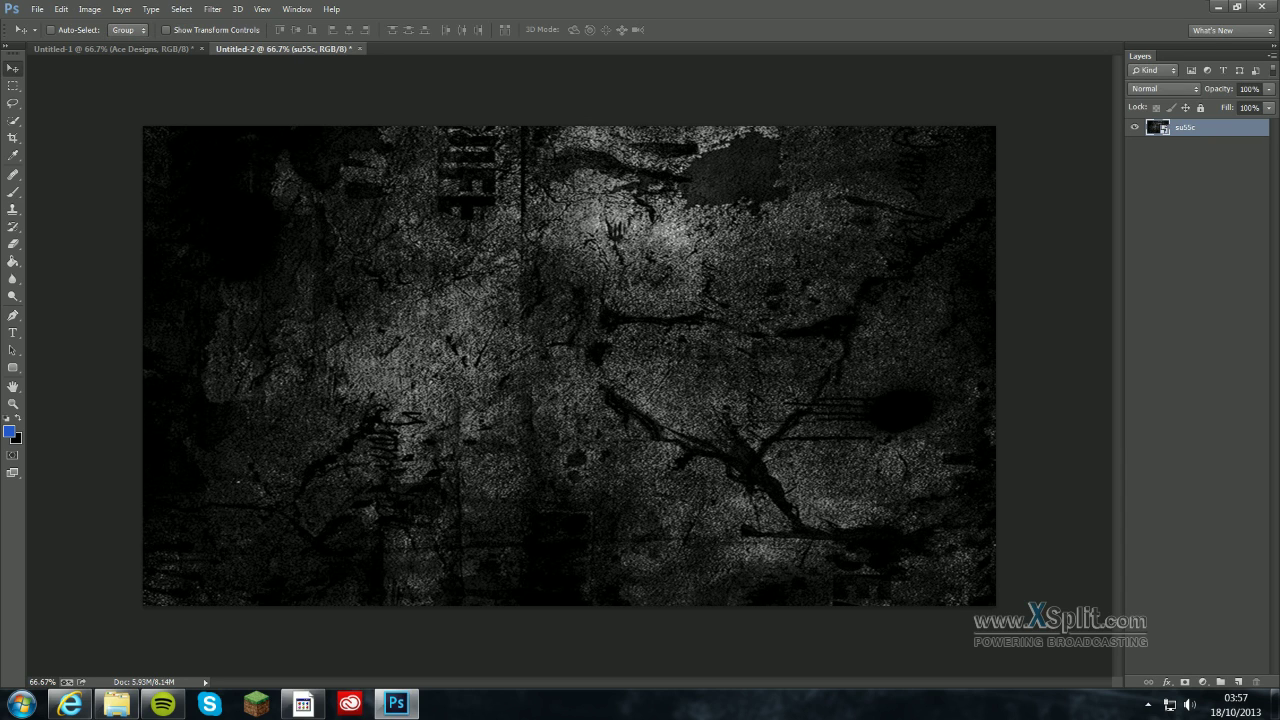
Place the dark vignette image and stretch it to the top and bottom canvas edges
drag(1279, 300, 480, 391)
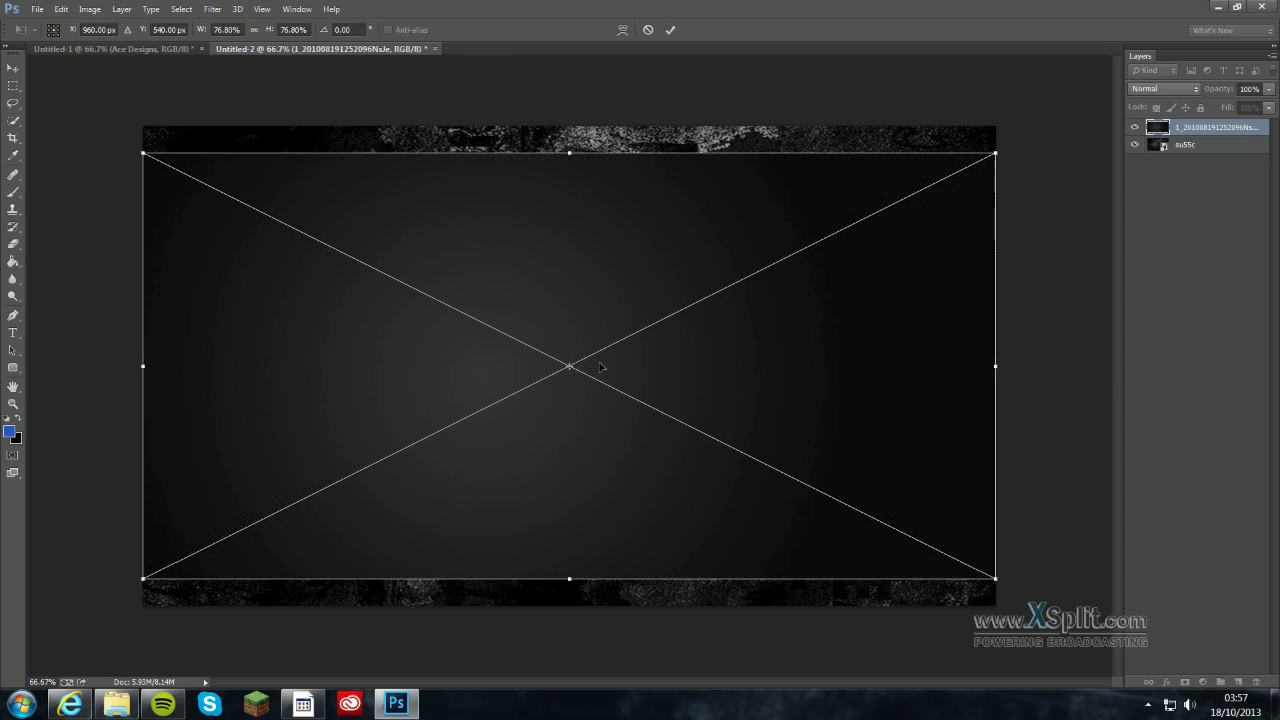
drag(568, 153, 559, 121)
drag(569, 578, 571, 612)
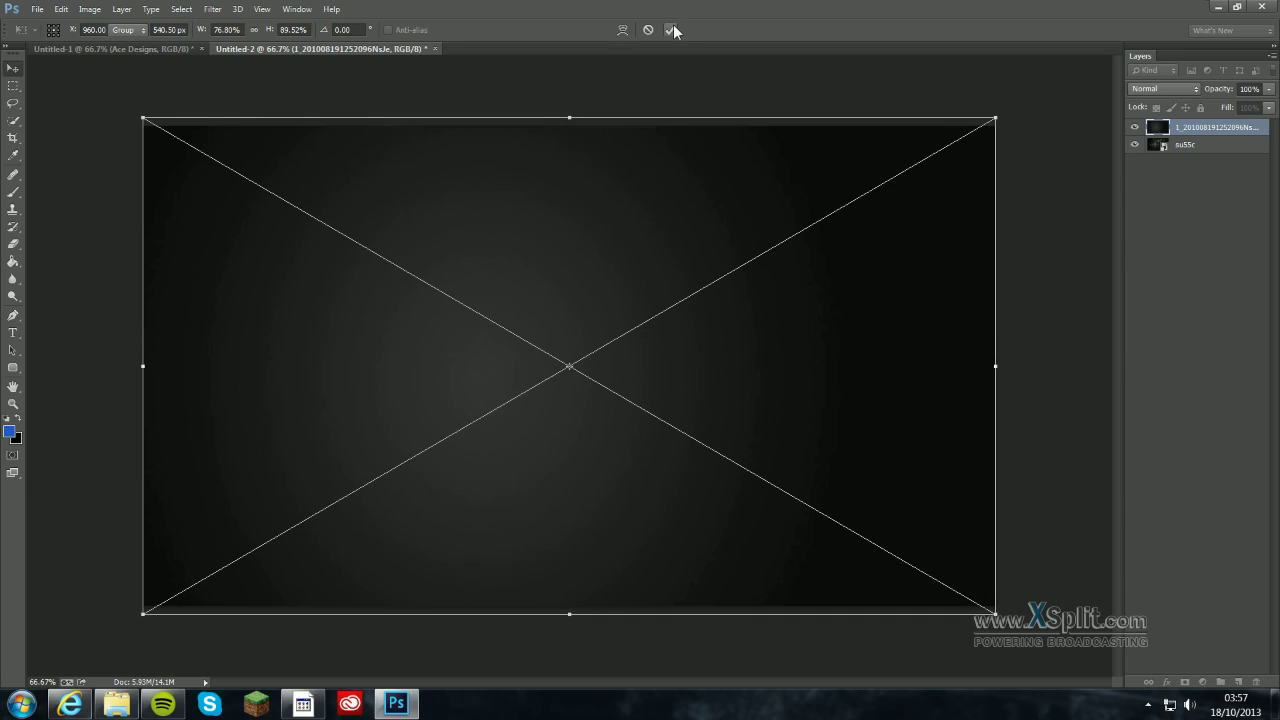
click(671, 28)
Set the vignette layer to 9% opacity in Divide blend mode
click(1159, 90)
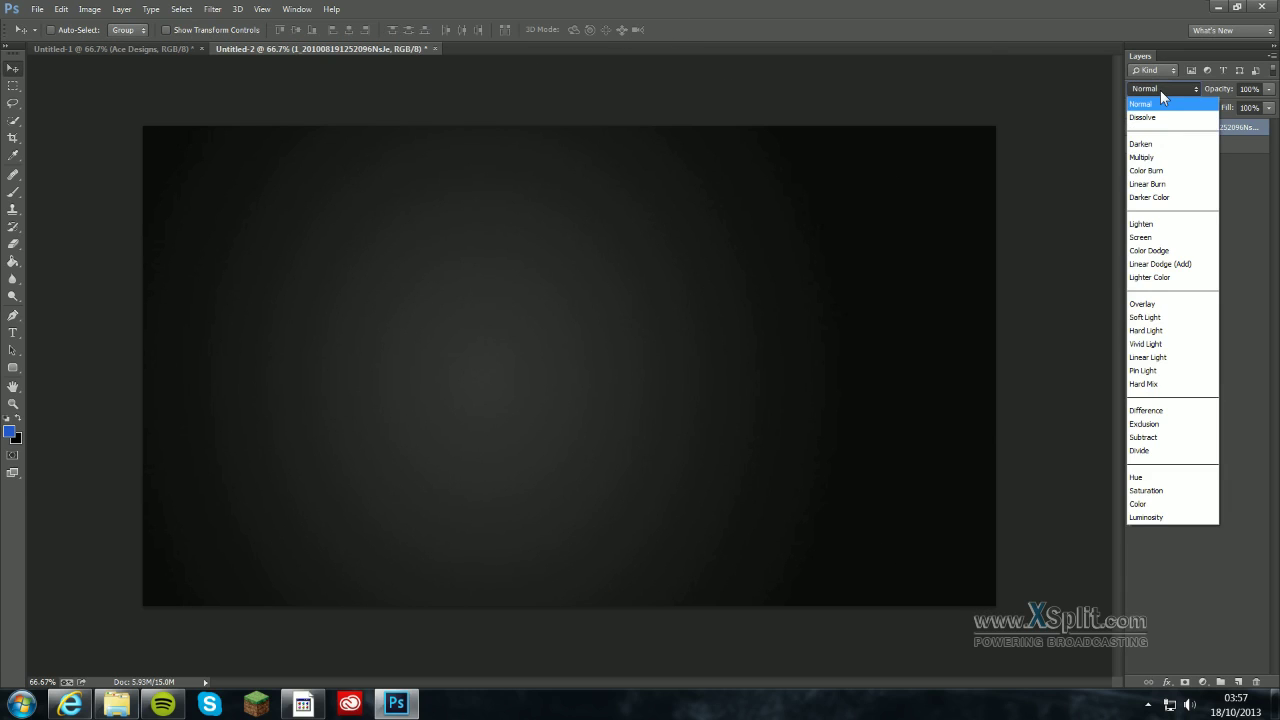
click(1182, 102)
drag(1267, 93, 1212, 117)
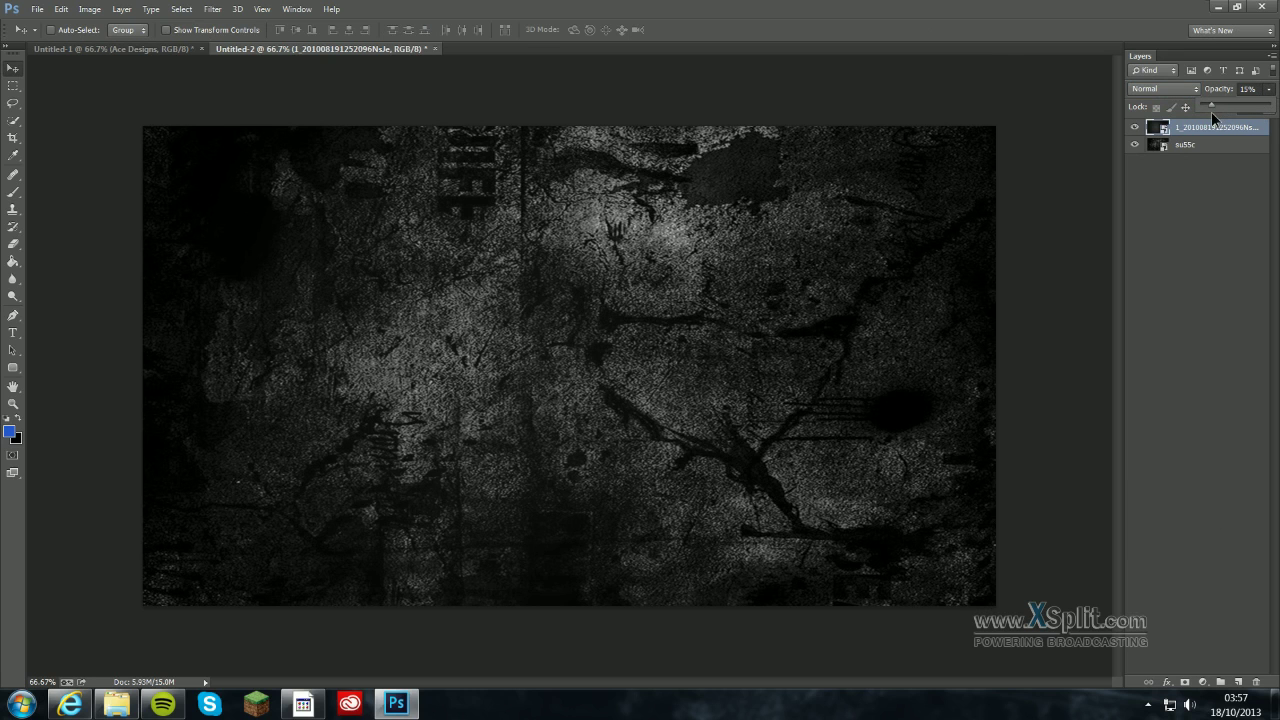
click(1168, 88)
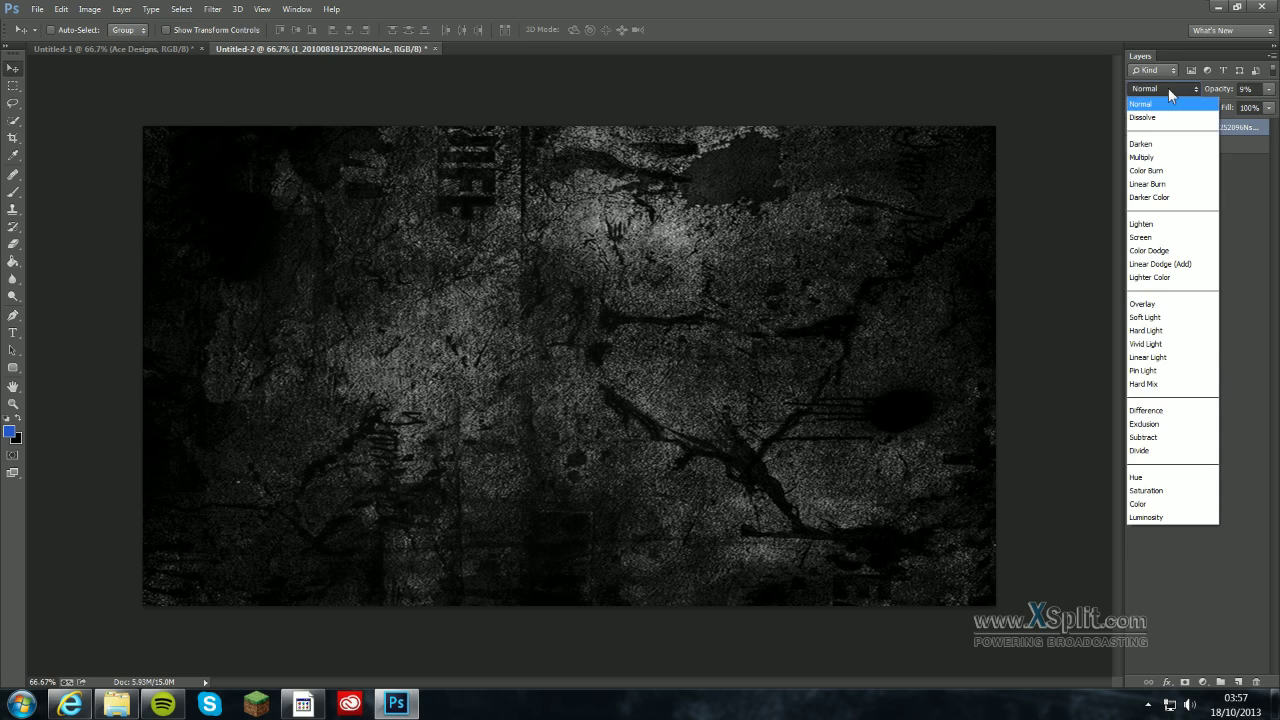
click(1155, 411)
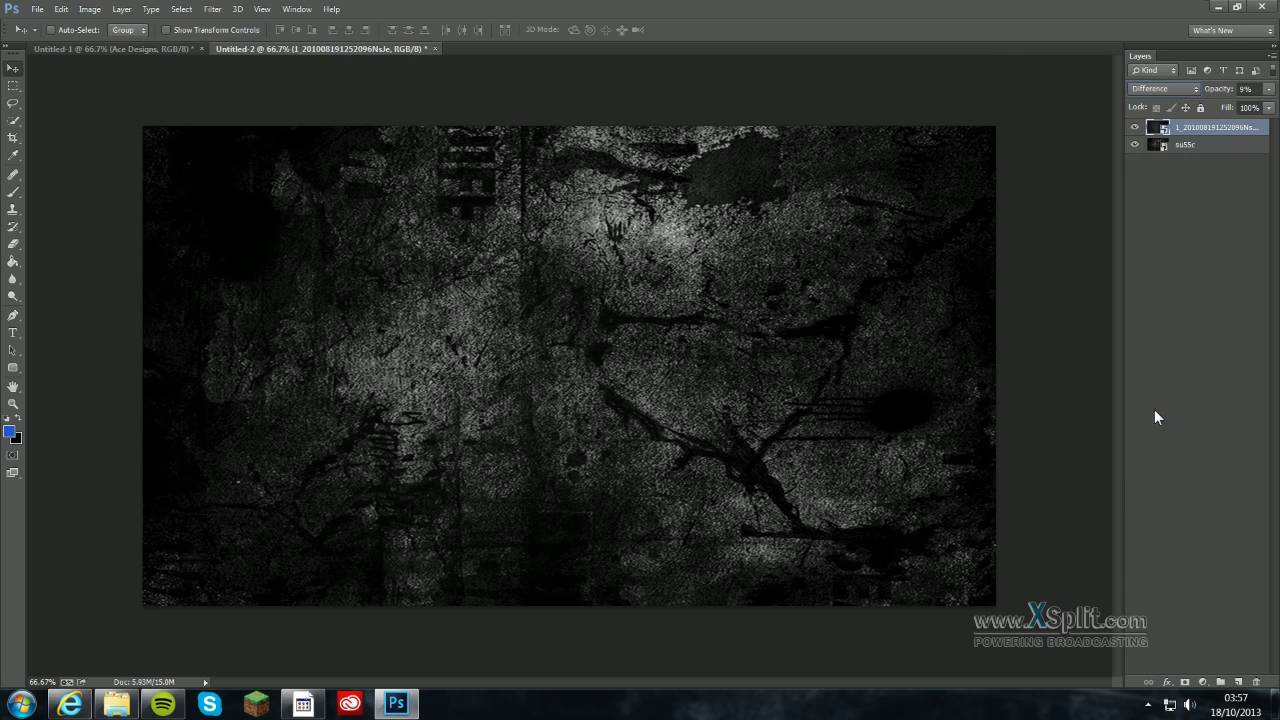
key(Down)
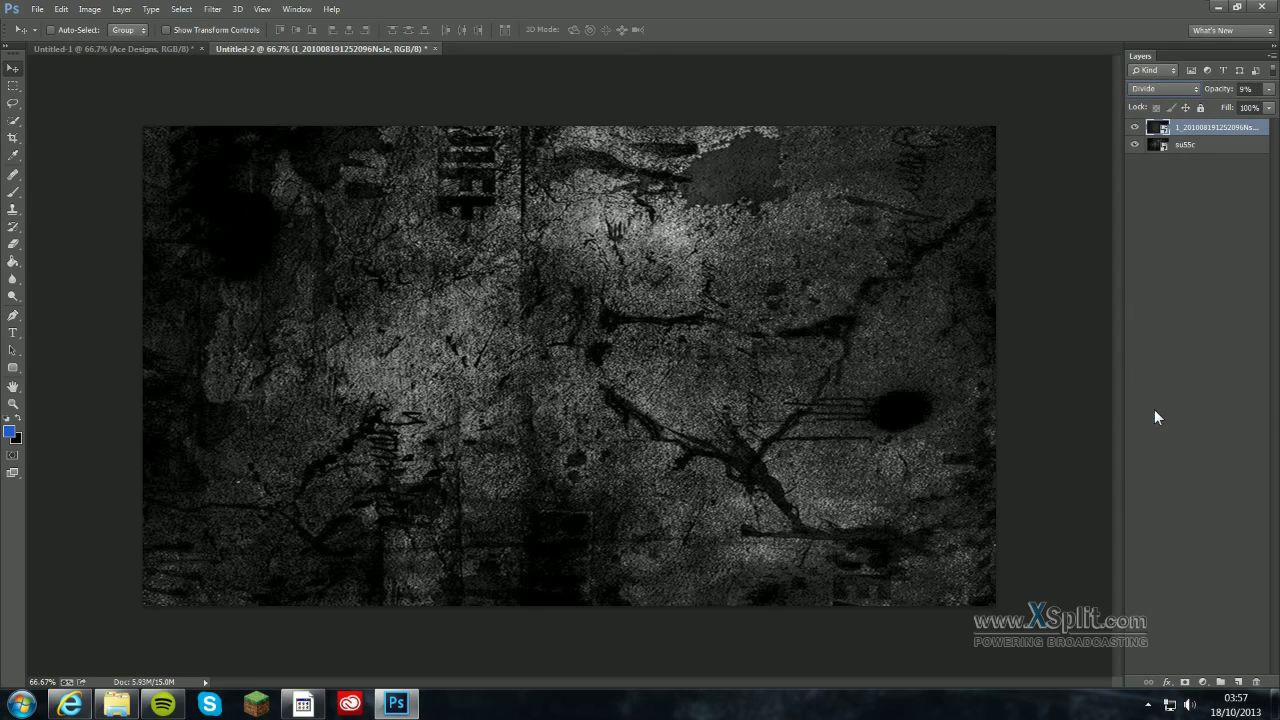
key(Down)
key(Up)
Add a new layer and draw a text box across the upper canvas in the Battlefield font
click(1238, 682)
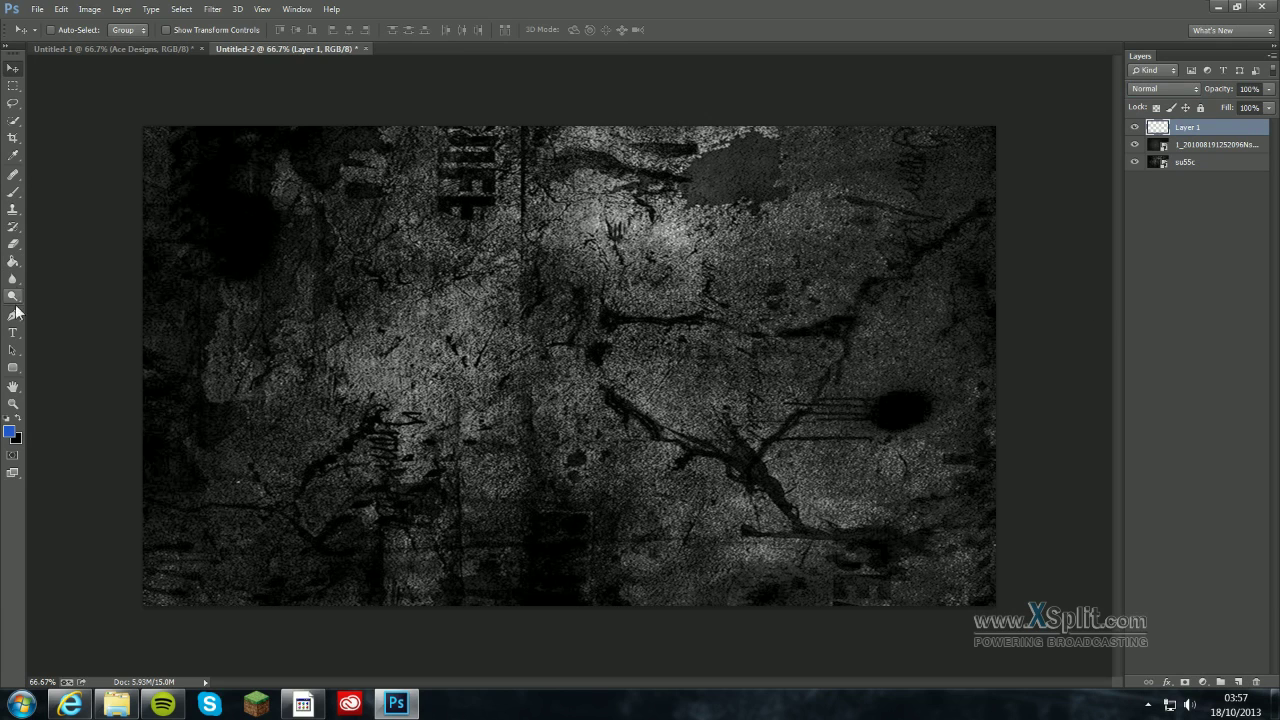
click(13, 333)
drag(182, 181, 972, 434)
click(145, 33)
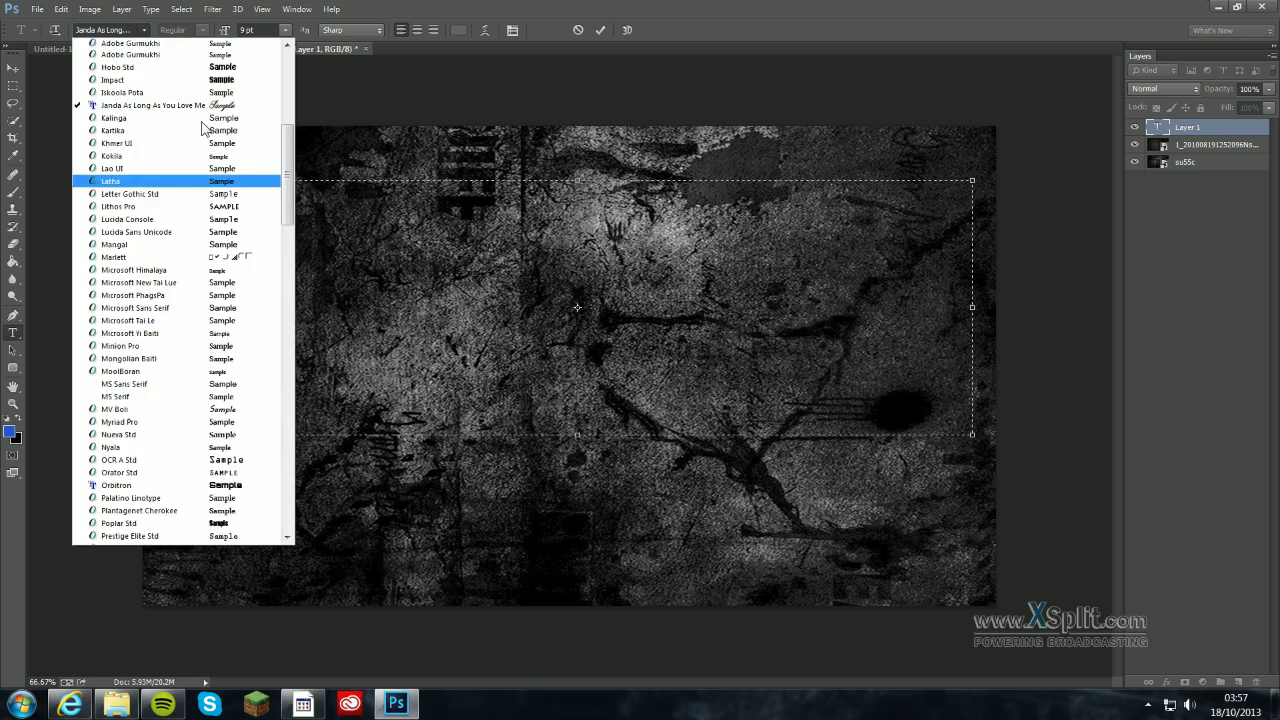
scroll(200, 250, up, 5)
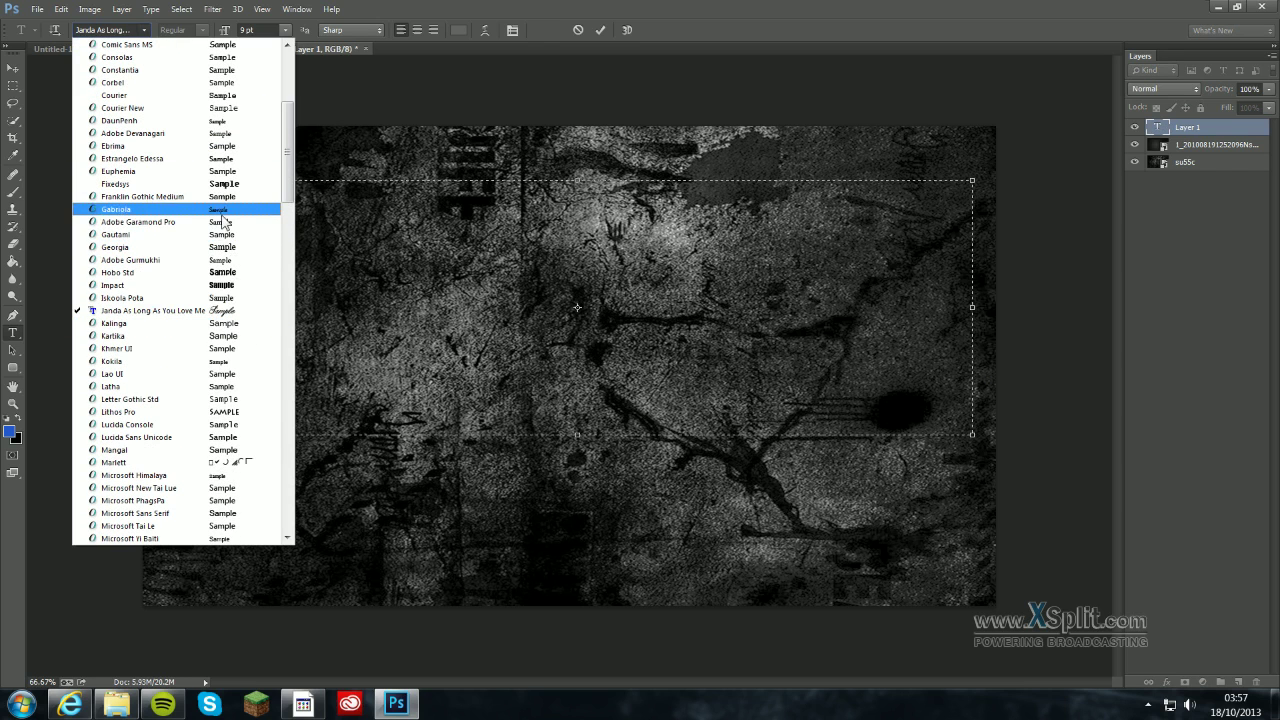
scroll(226, 210, up, 3)
scroll(228, 212, up, 3)
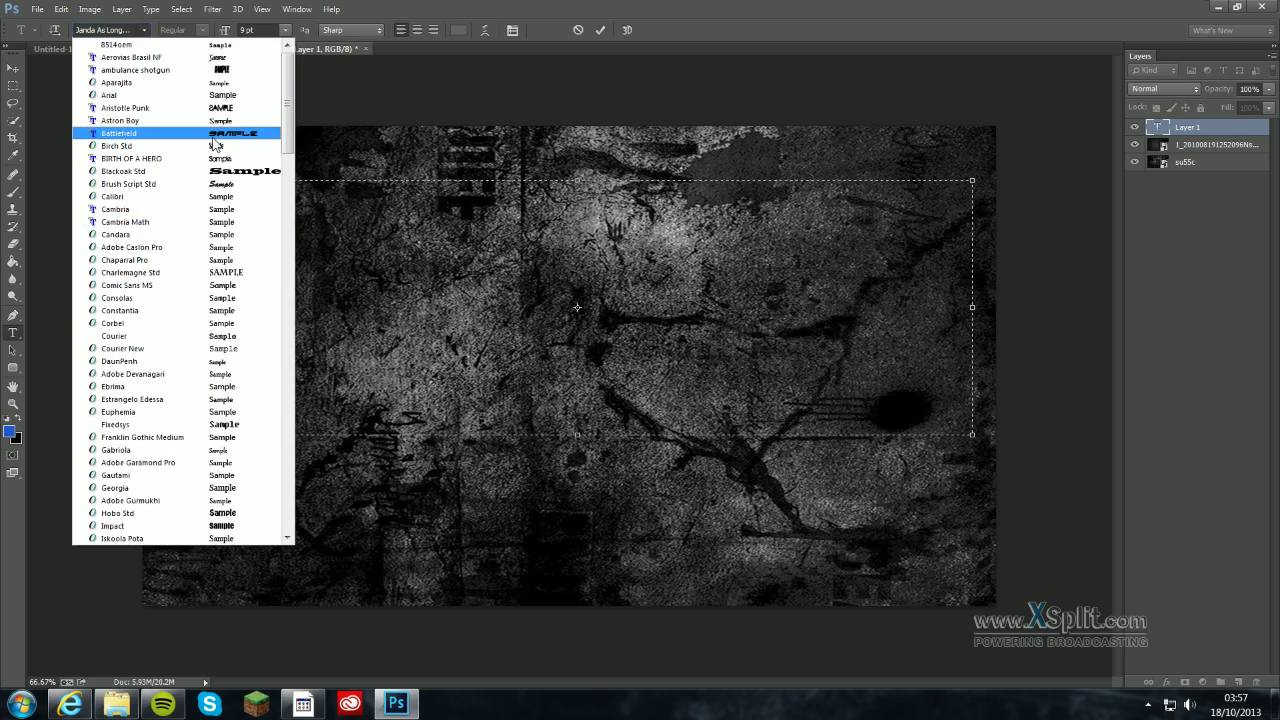
click(216, 133)
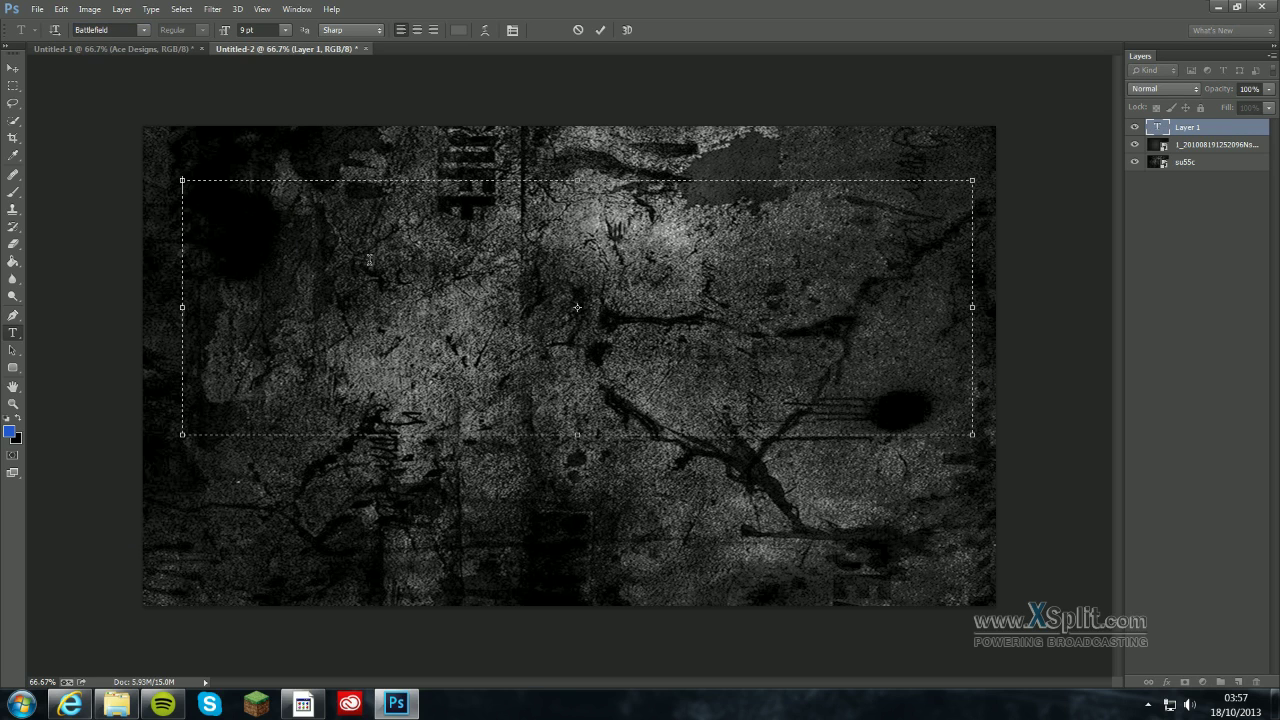
Type 'ACE DESIGNS', size it to 24 pt, and commit the text
text(ACE DESIGNS)
key(ctrl+a)
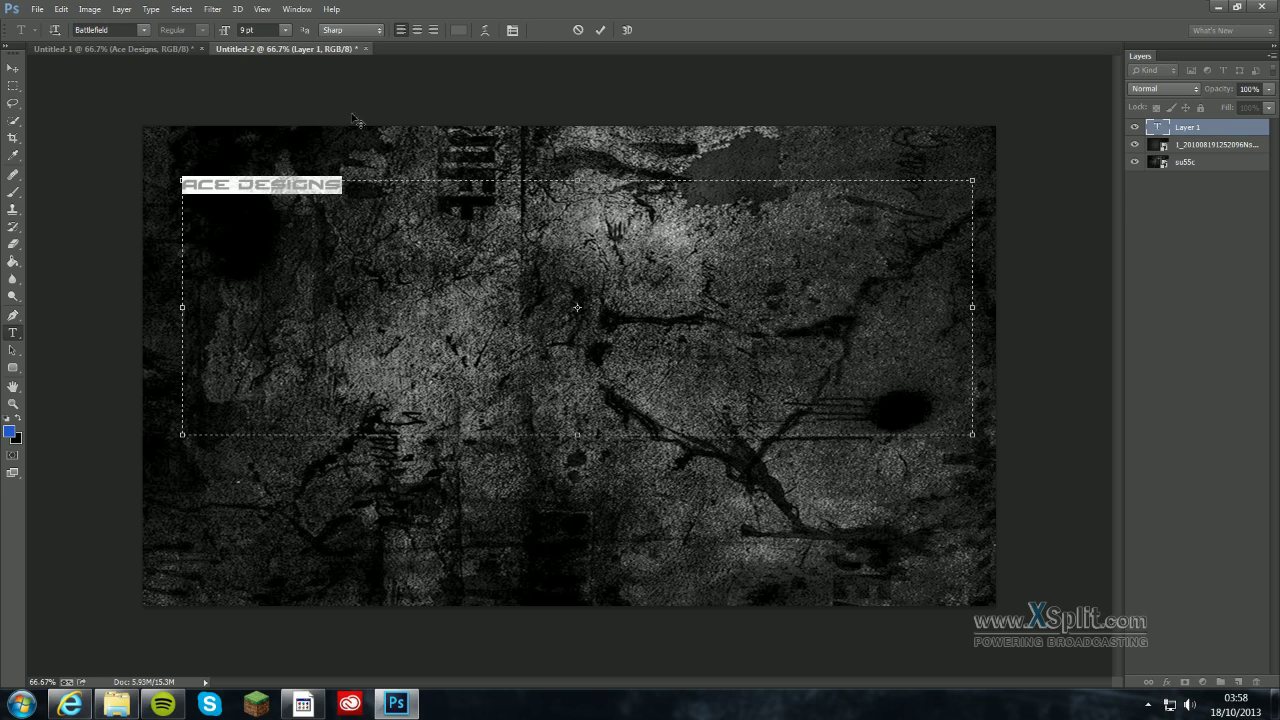
click(285, 30)
click(273, 260)
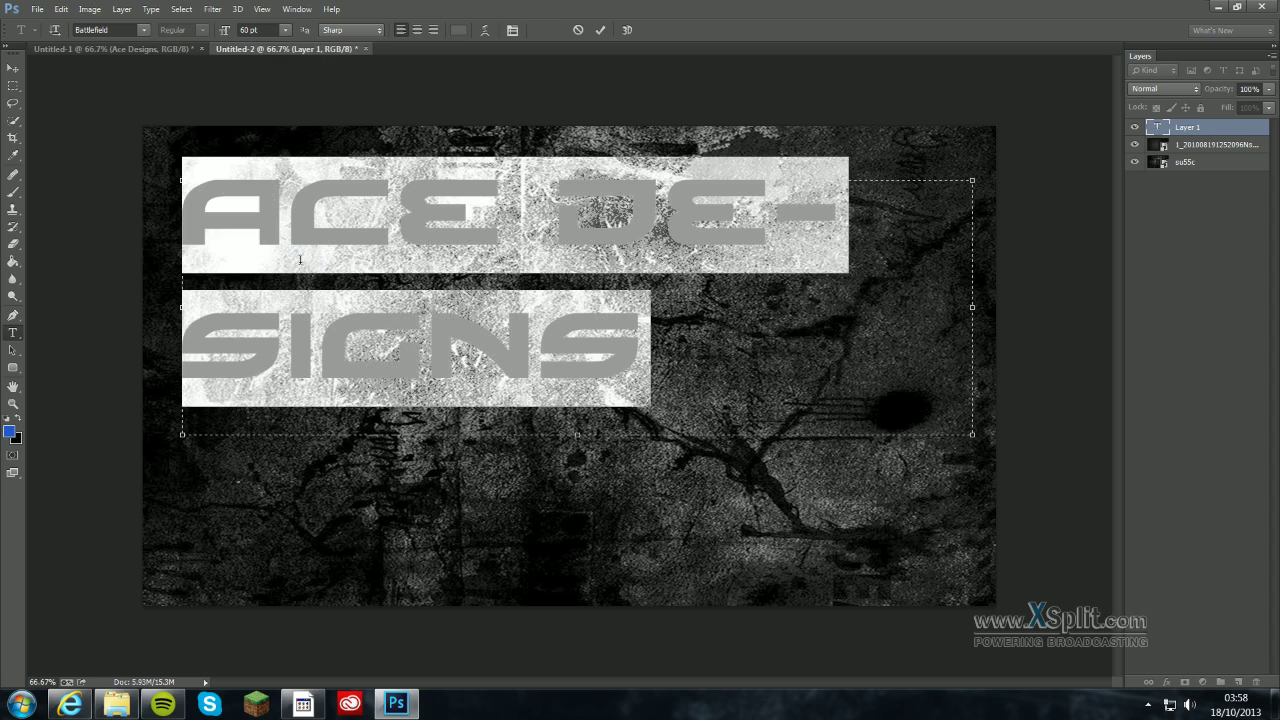
click(285, 30)
click(273, 244)
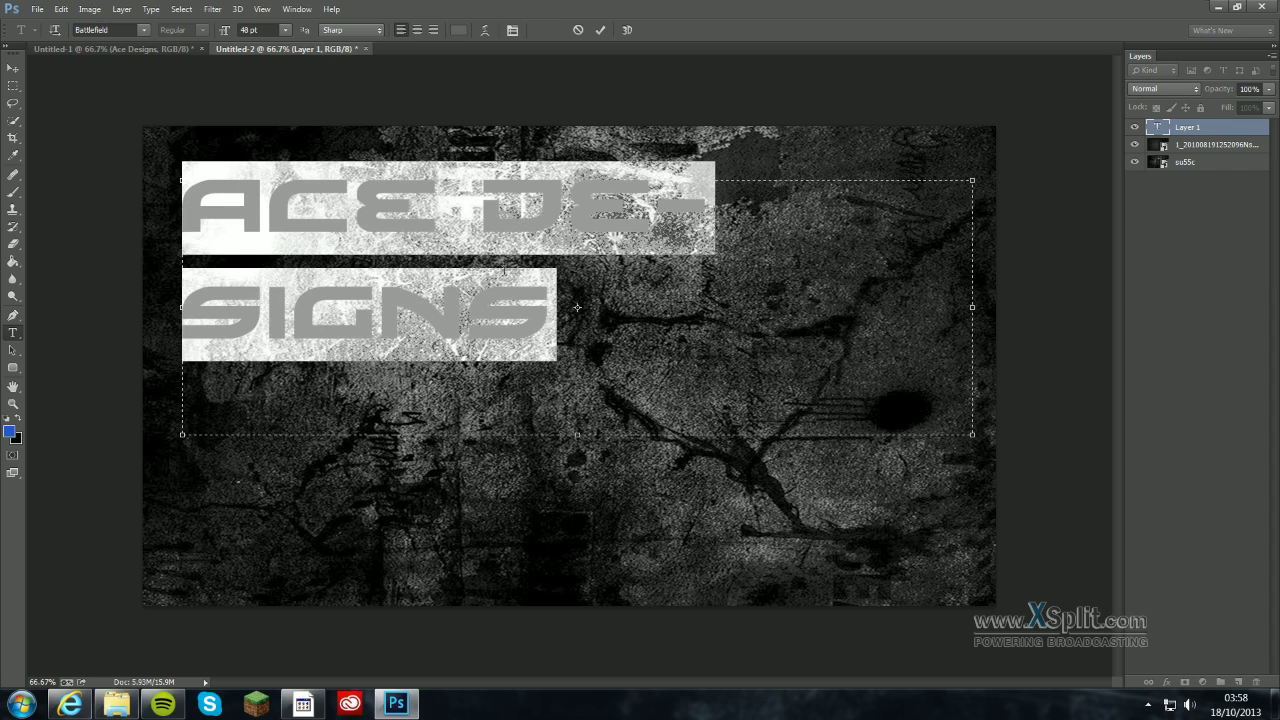
click(285, 30)
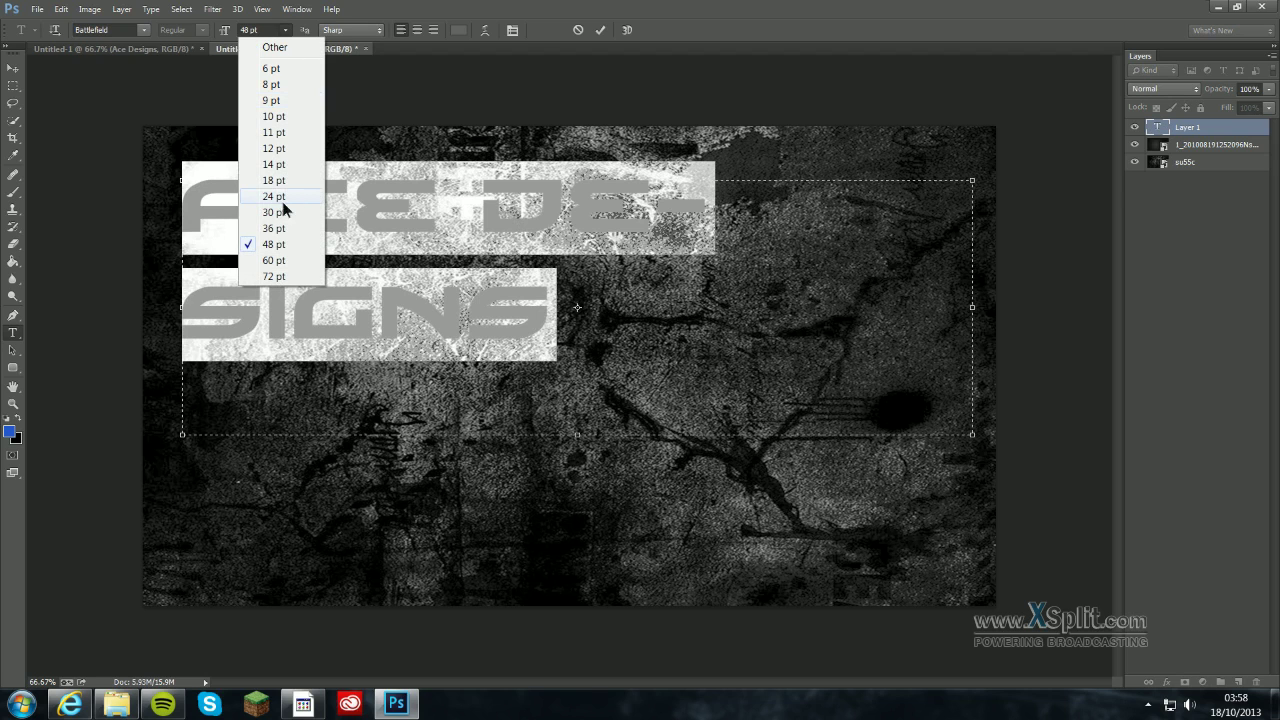
click(274, 197)
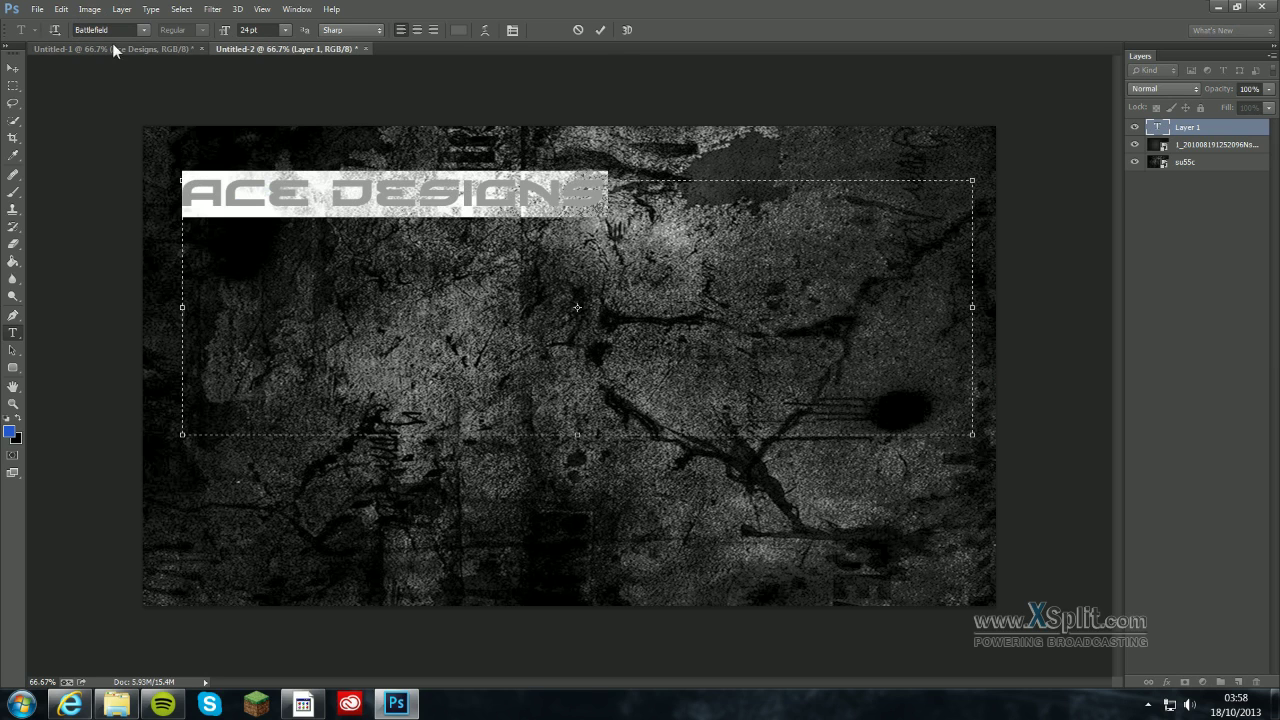
click(601, 31)
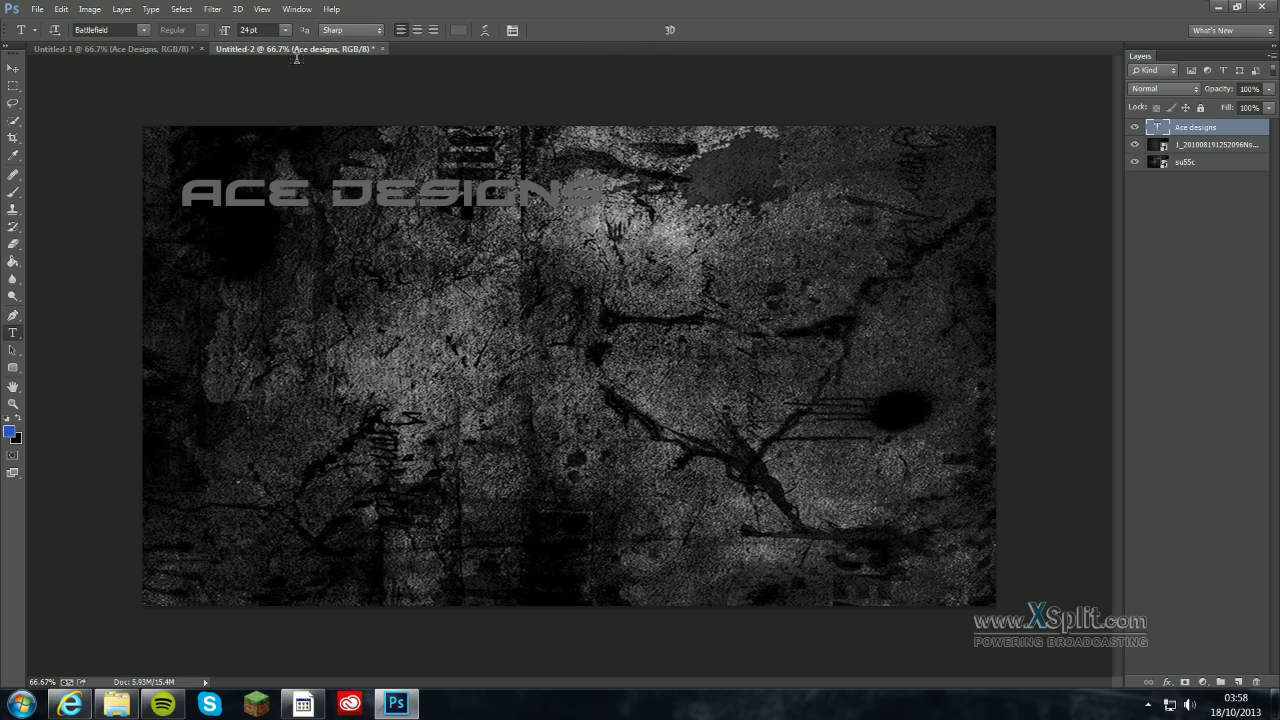
Free-transform the ACE DESIGNS text larger and taller to about 97.9 pt, centred on the canvas
key(ctrl+t)
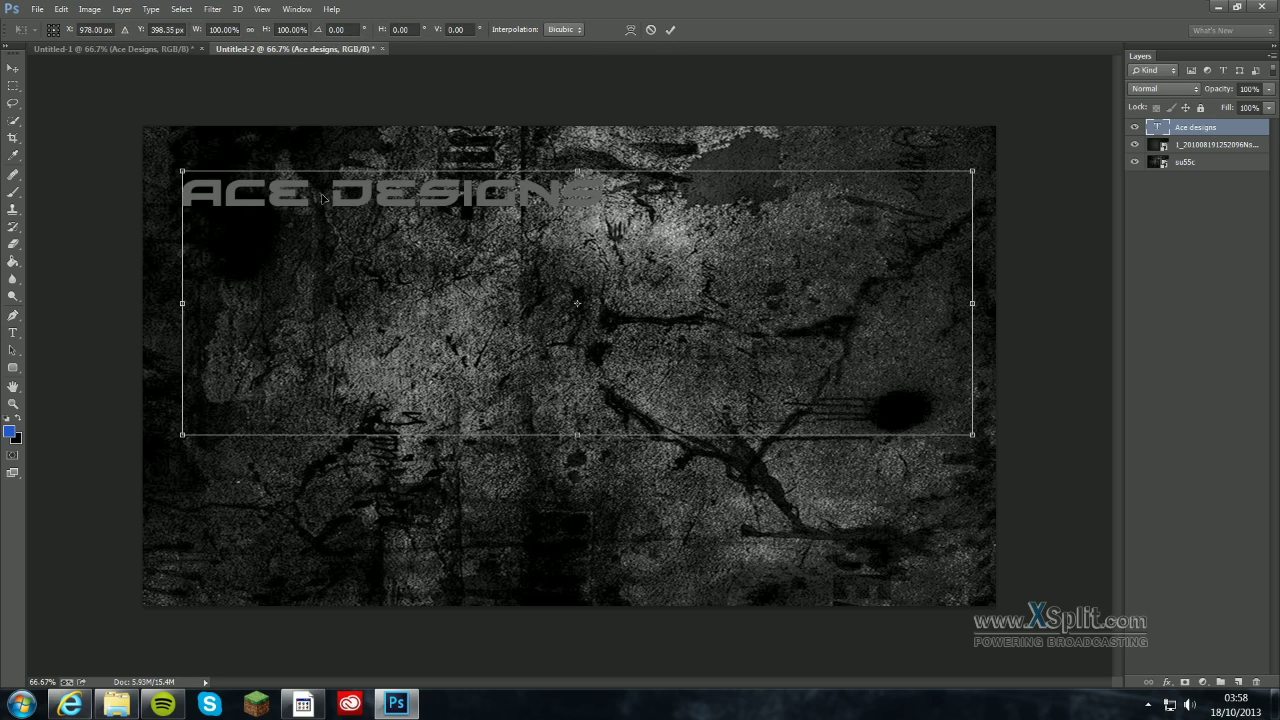
drag(184, 172, 29, 63)
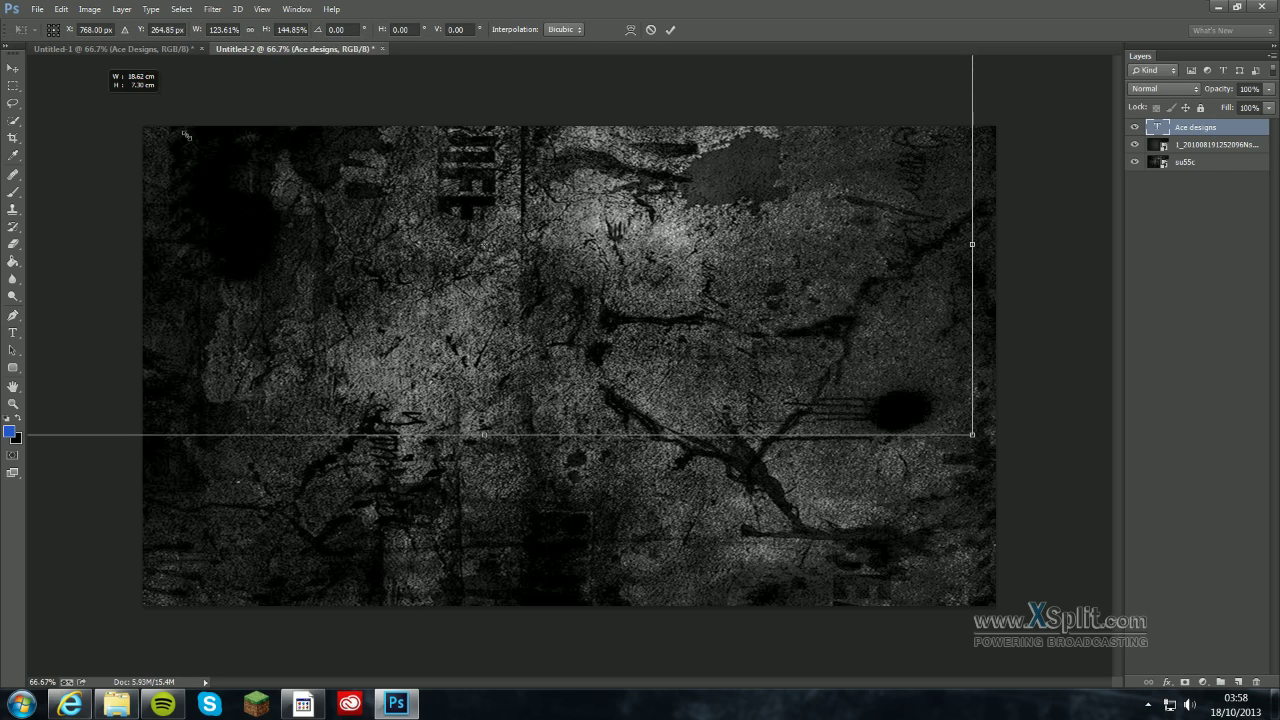
drag(403, 193, 856, 431)
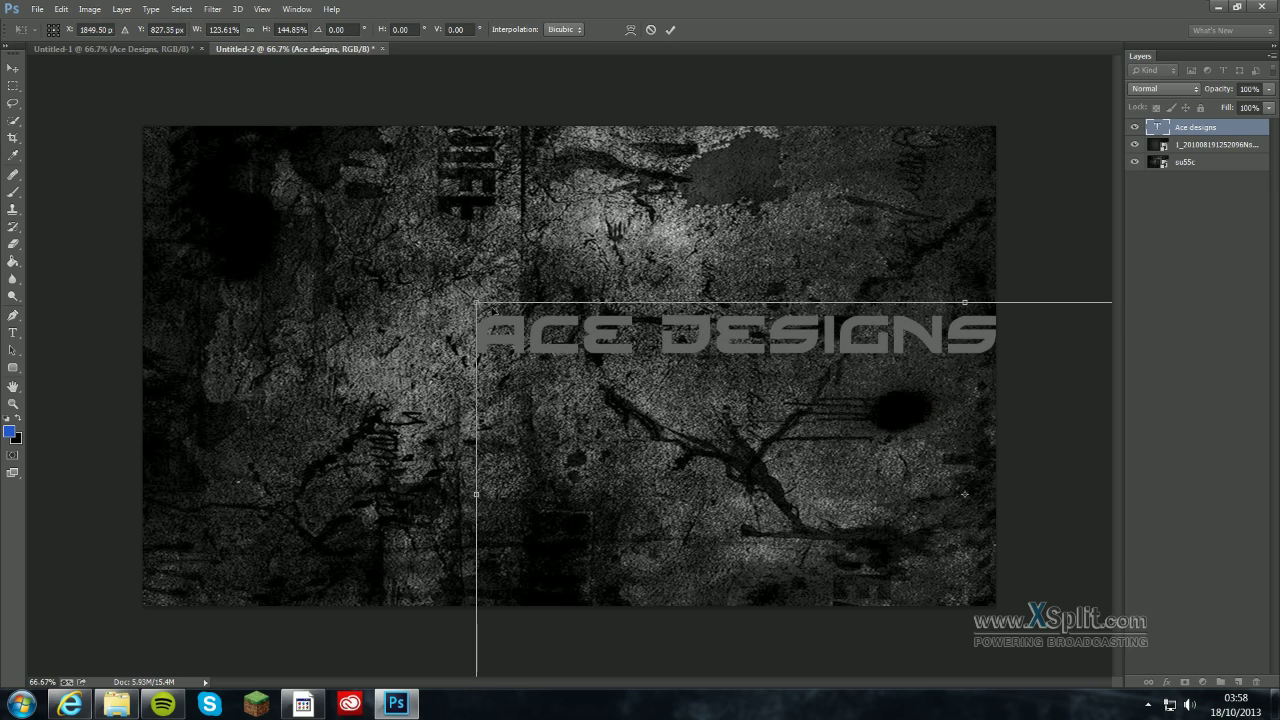
drag(477, 300, 46, 165)
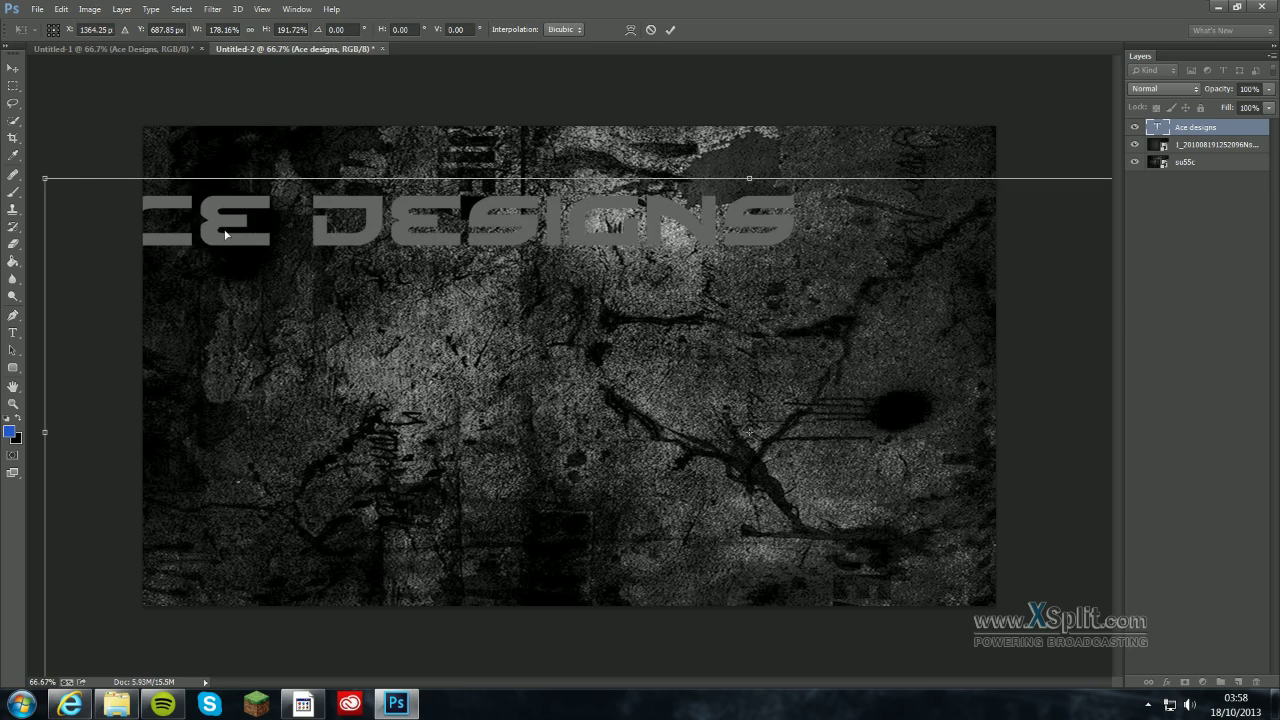
drag(226, 234, 349, 276)
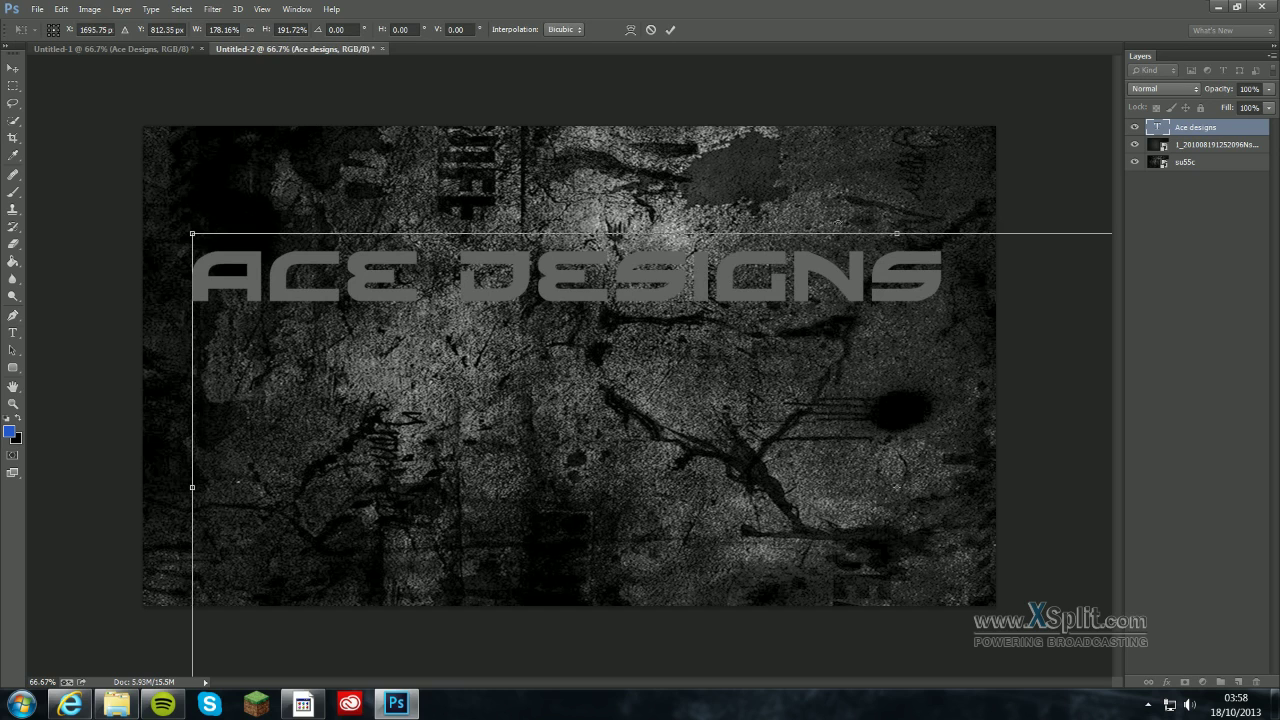
drag(903, 234, 890, 12)
drag(700, 178, 890, 91)
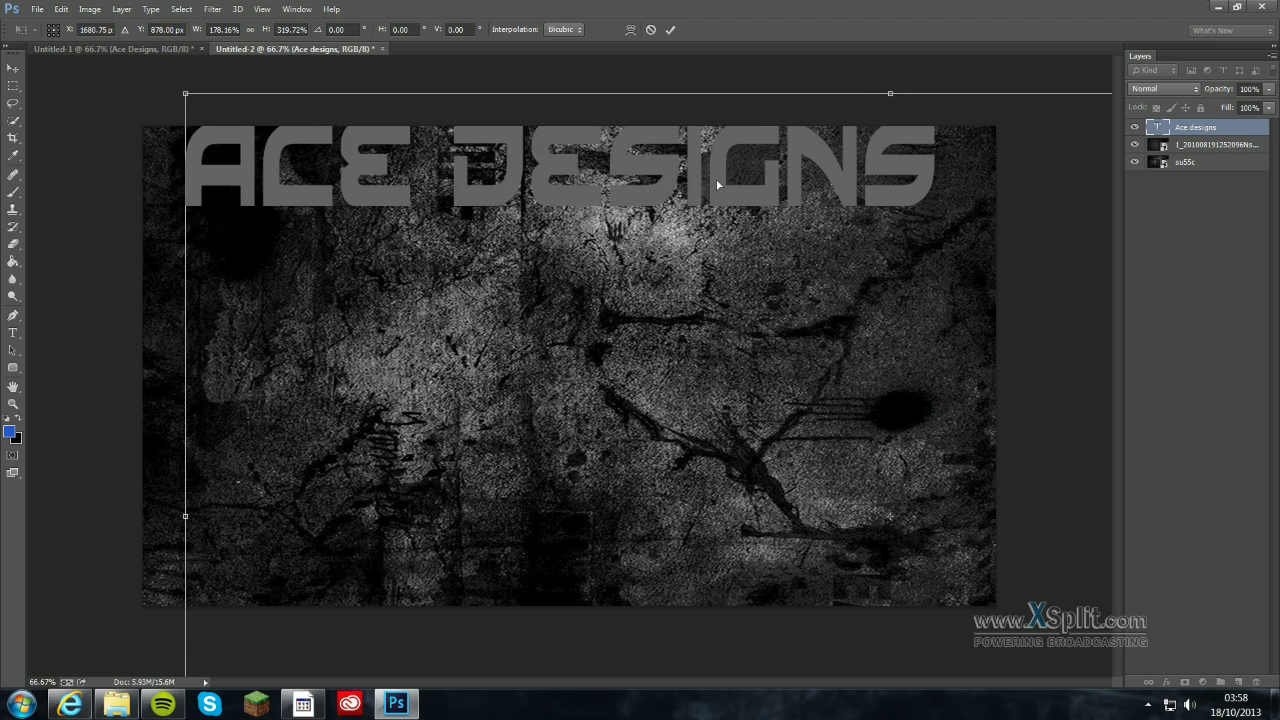
drag(707, 290, 688, 484)
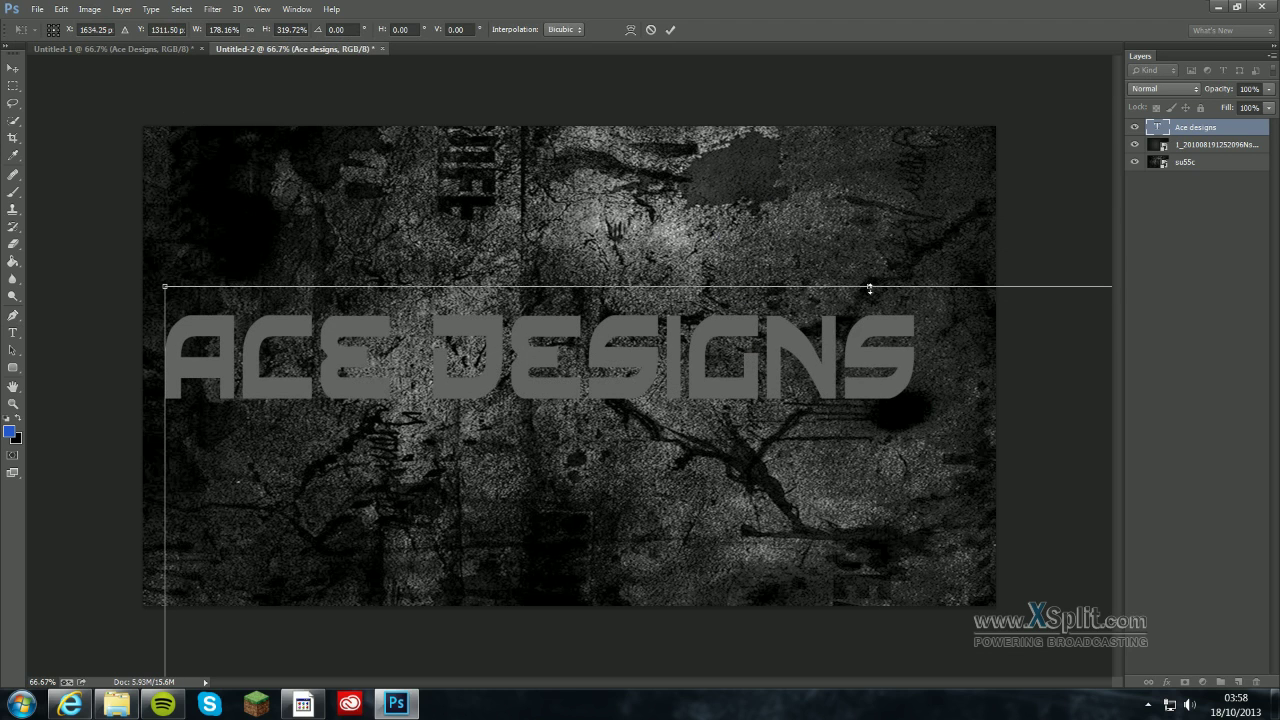
drag(869, 288, 869, 110)
drag(698, 294, 727, 371)
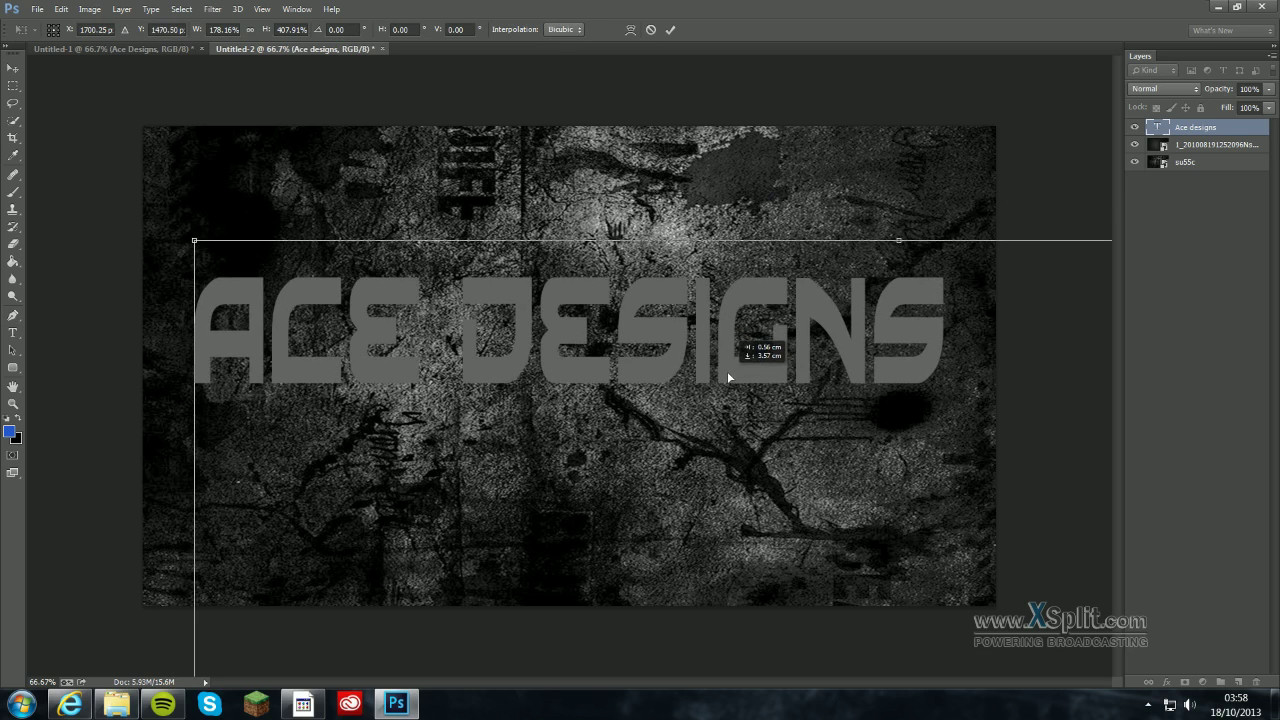
click(670, 30)
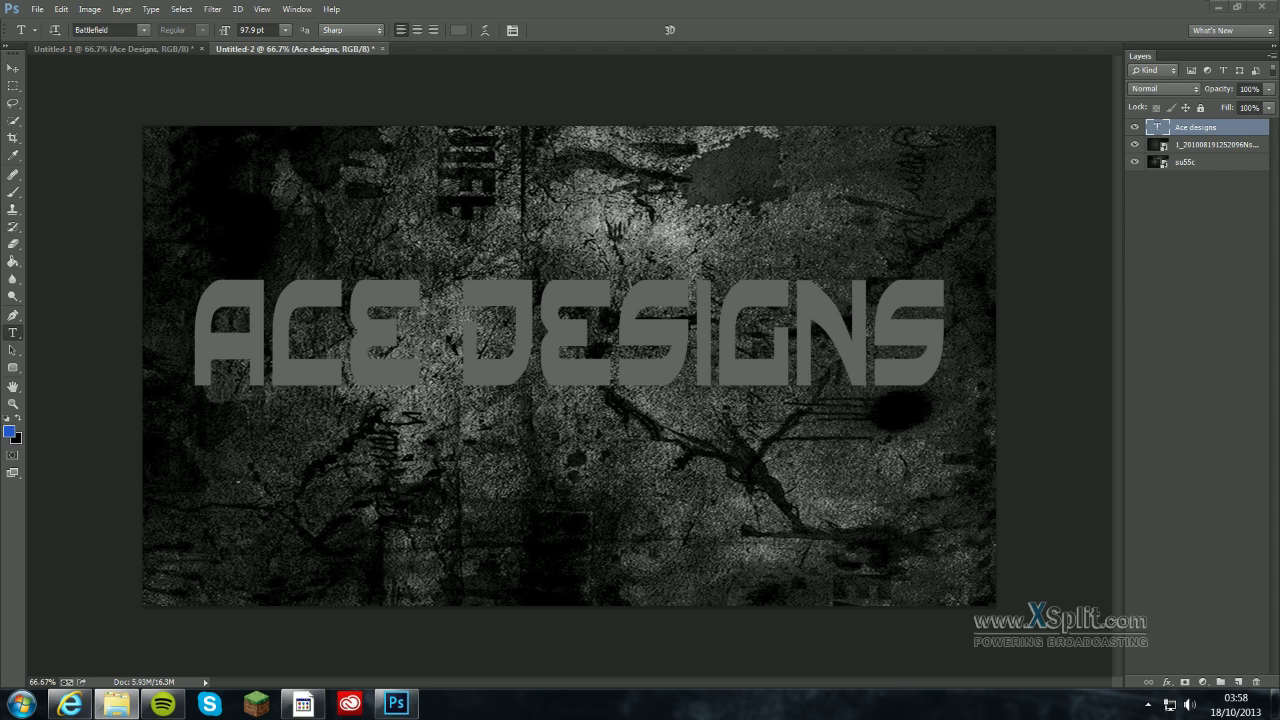
Place the orange abstract wallpaper as the top layer, stretched to cover the full canvas
drag(630, 465, 505, 410)
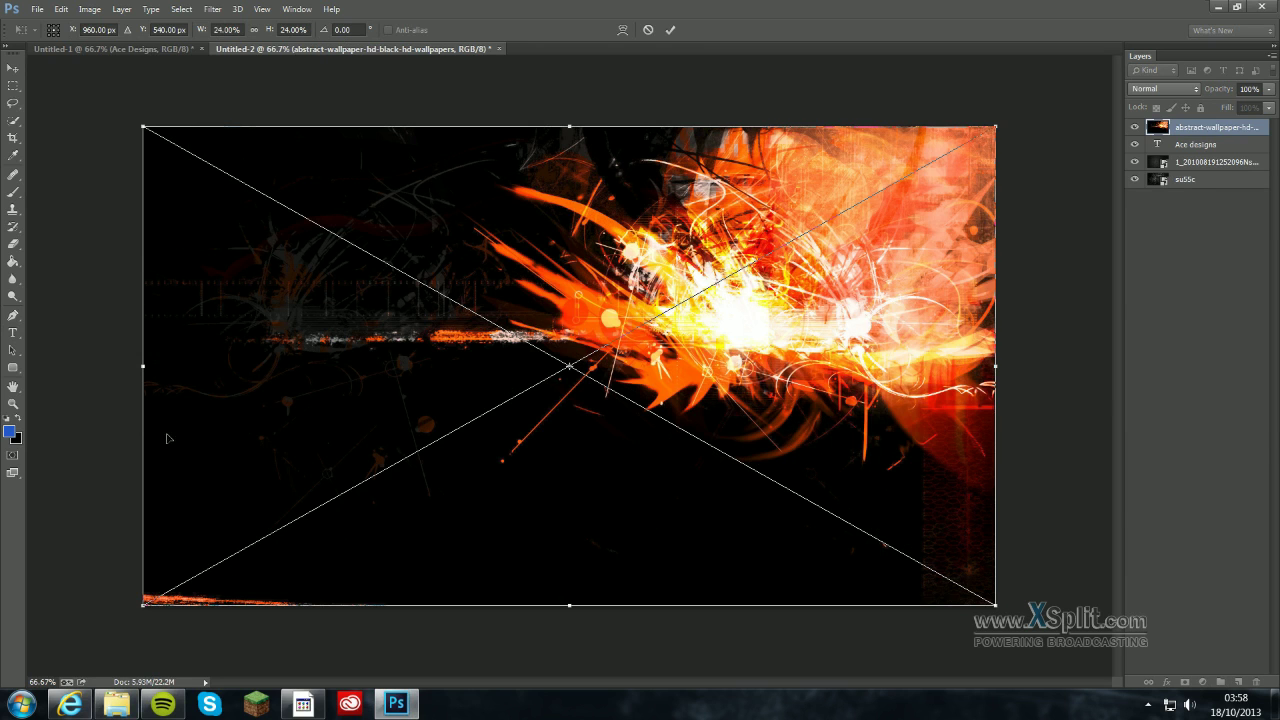
drag(146, 380, 26, 370)
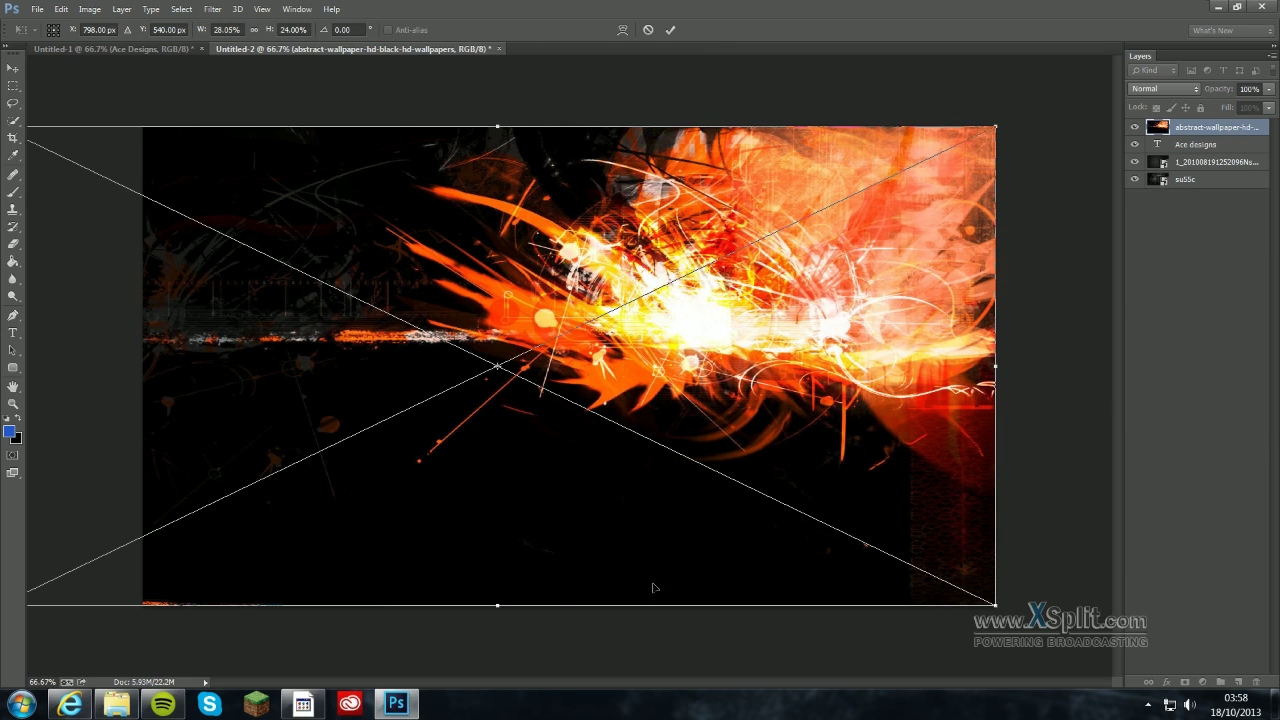
drag(497, 607, 438, 677)
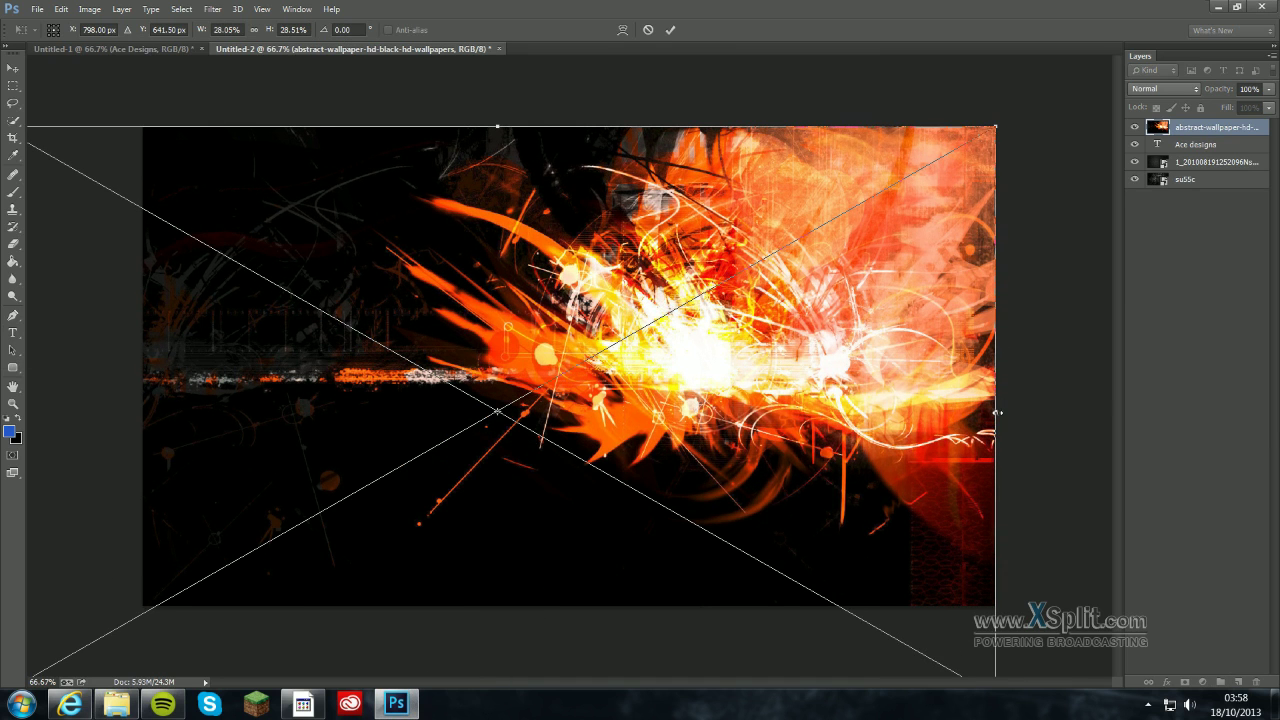
drag(996, 412, 1063, 410)
drag(700, 385, 737, 374)
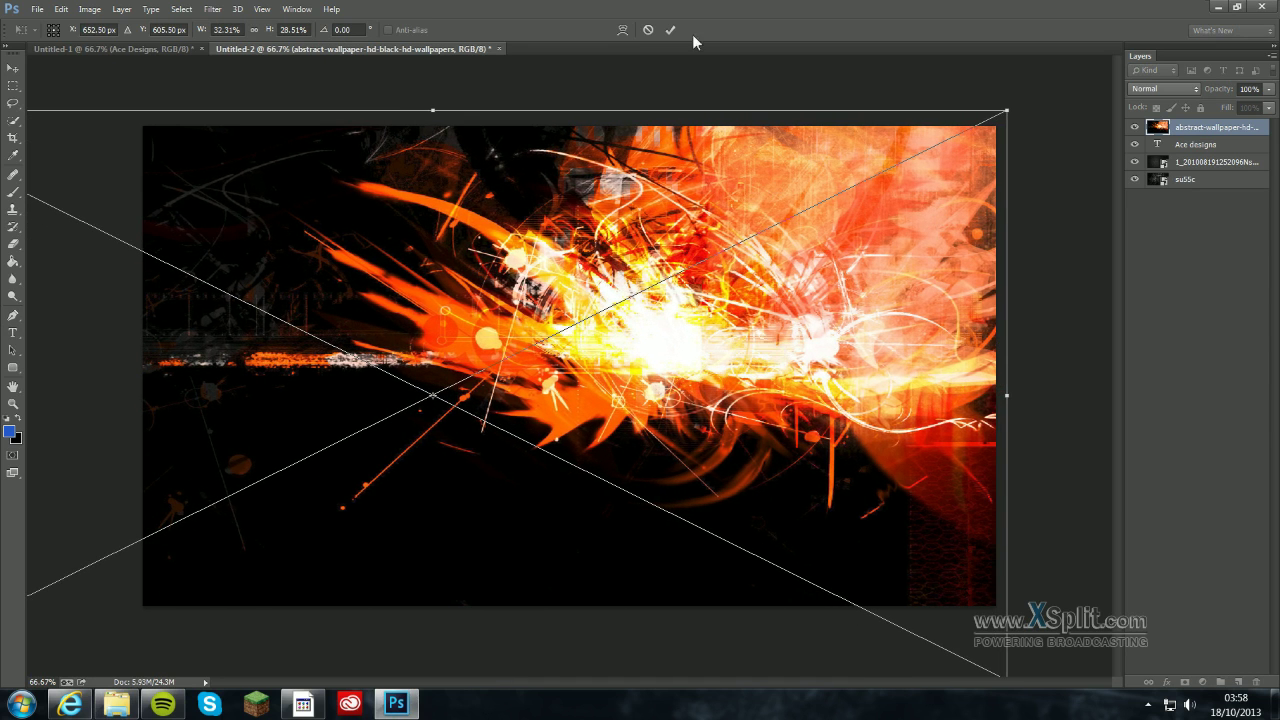
click(670, 30)
key(t)
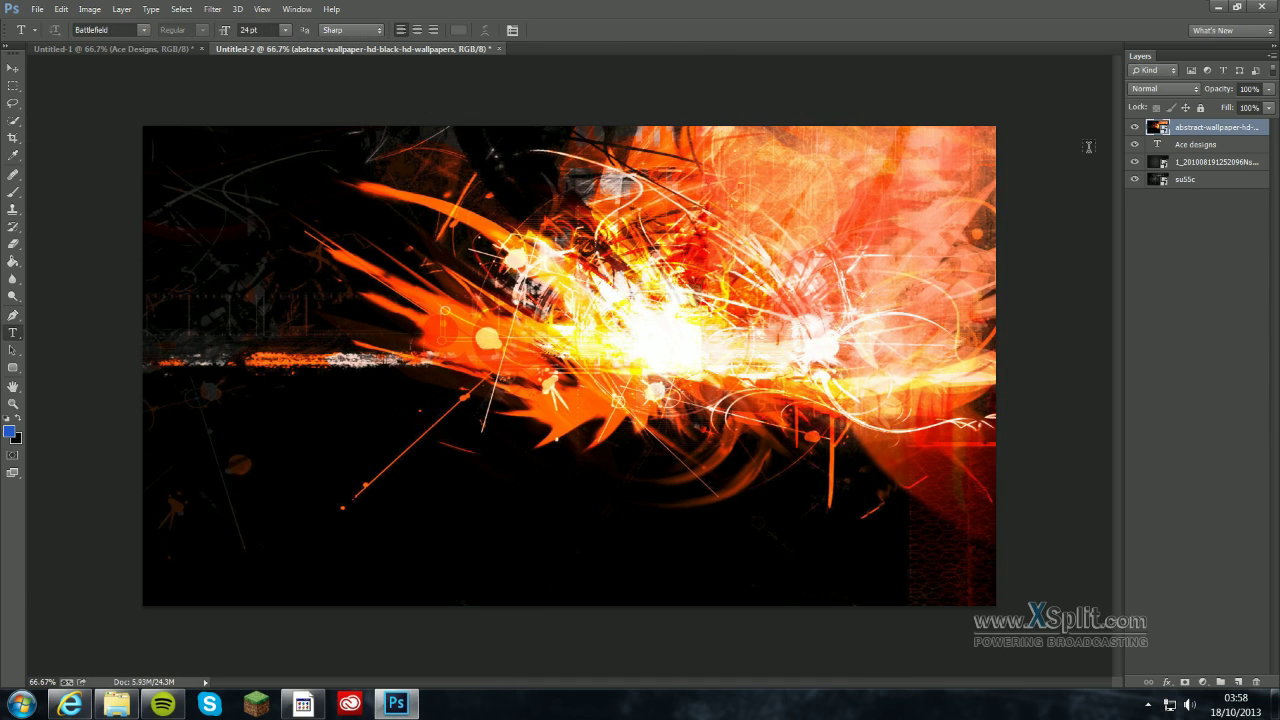
Select the inverse of the letter shapes, rasterize the wallpaper, erase outside the text, then deselect
ctrl+click(1158, 147)
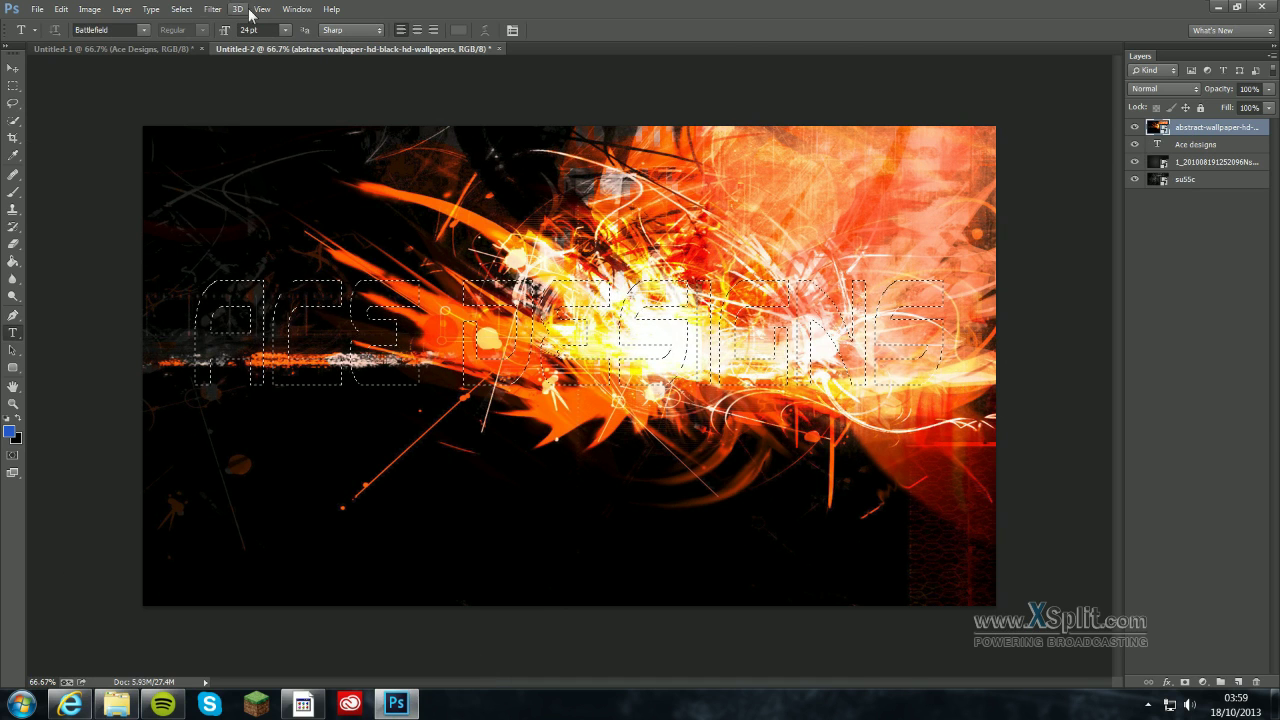
click(178, 11)
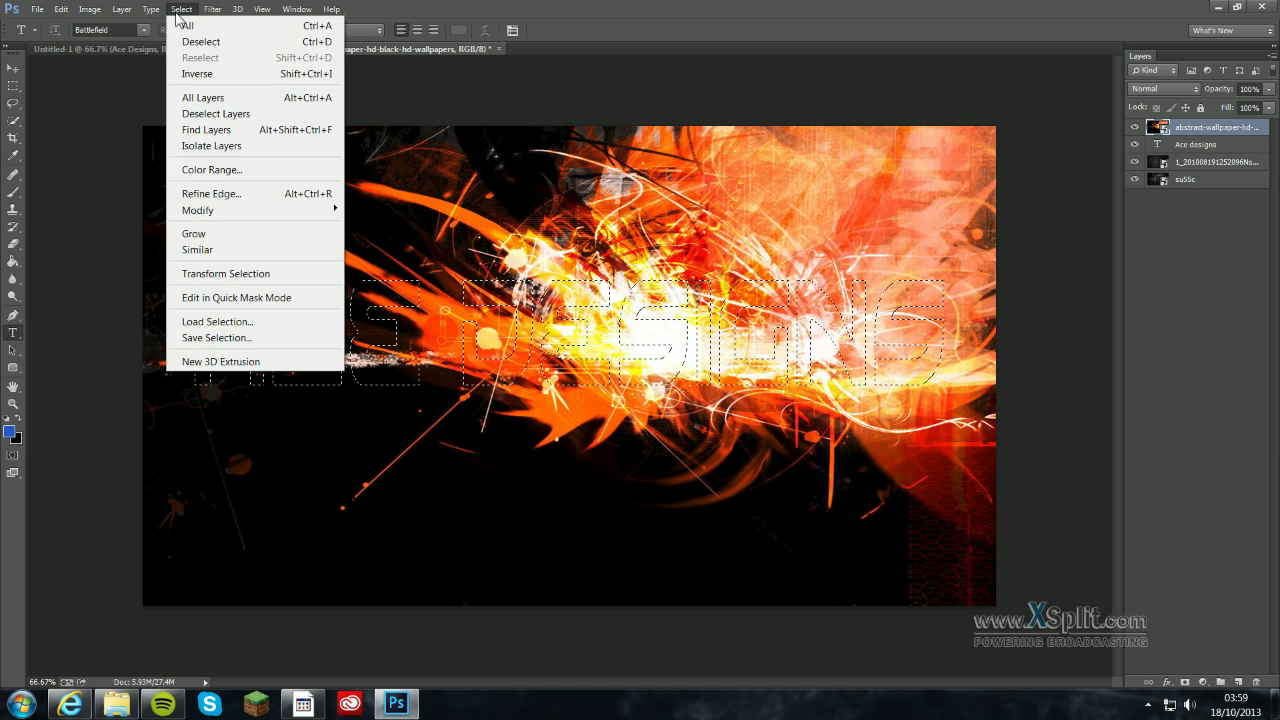
click(214, 75)
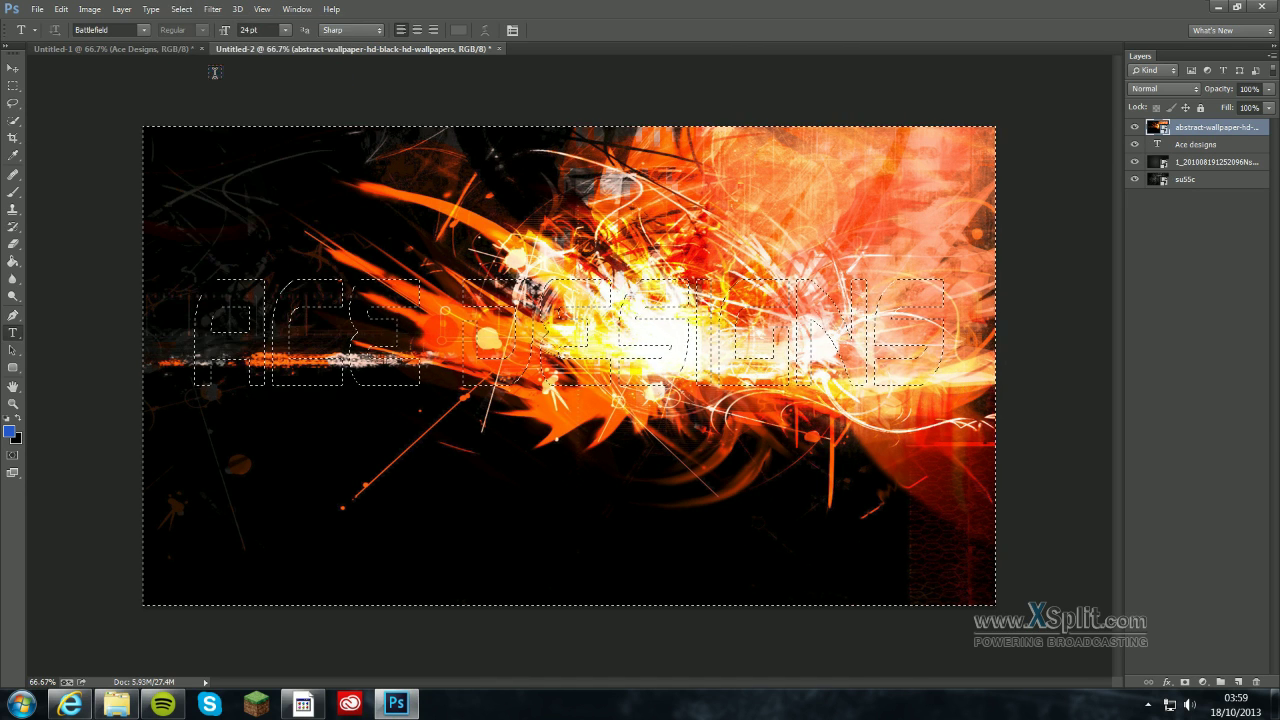
click(14, 245)
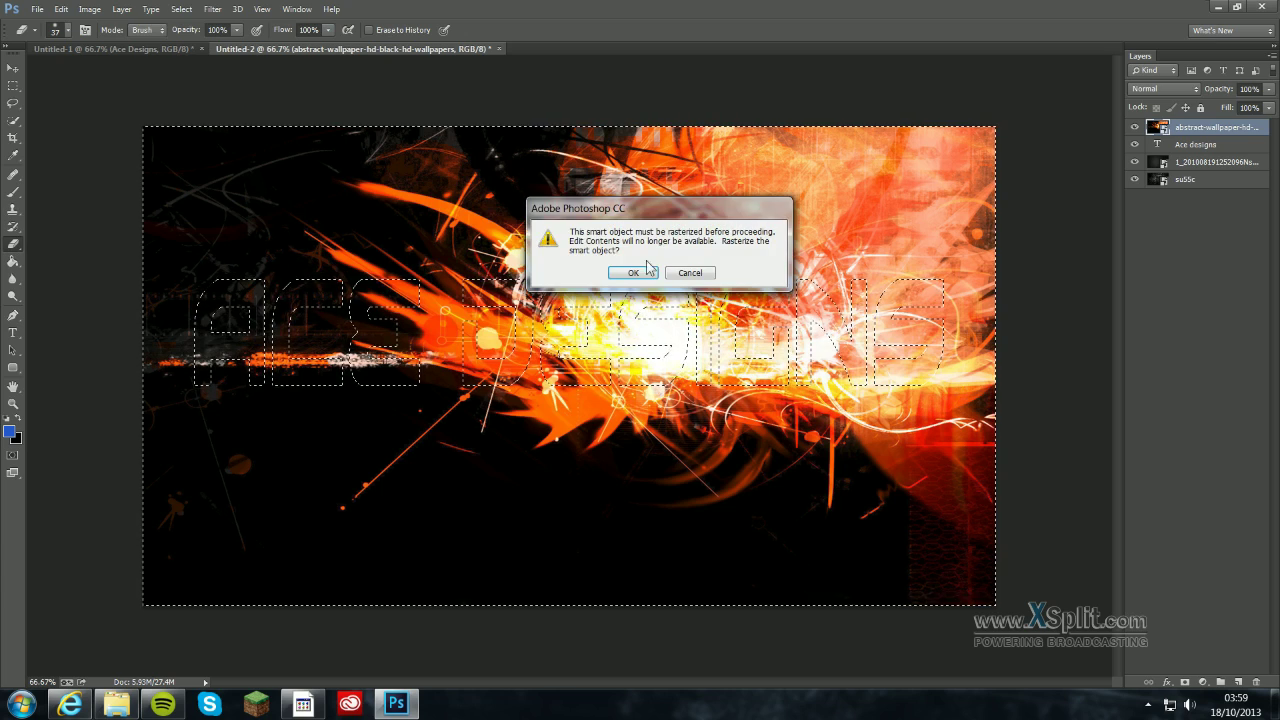
click(634, 273)
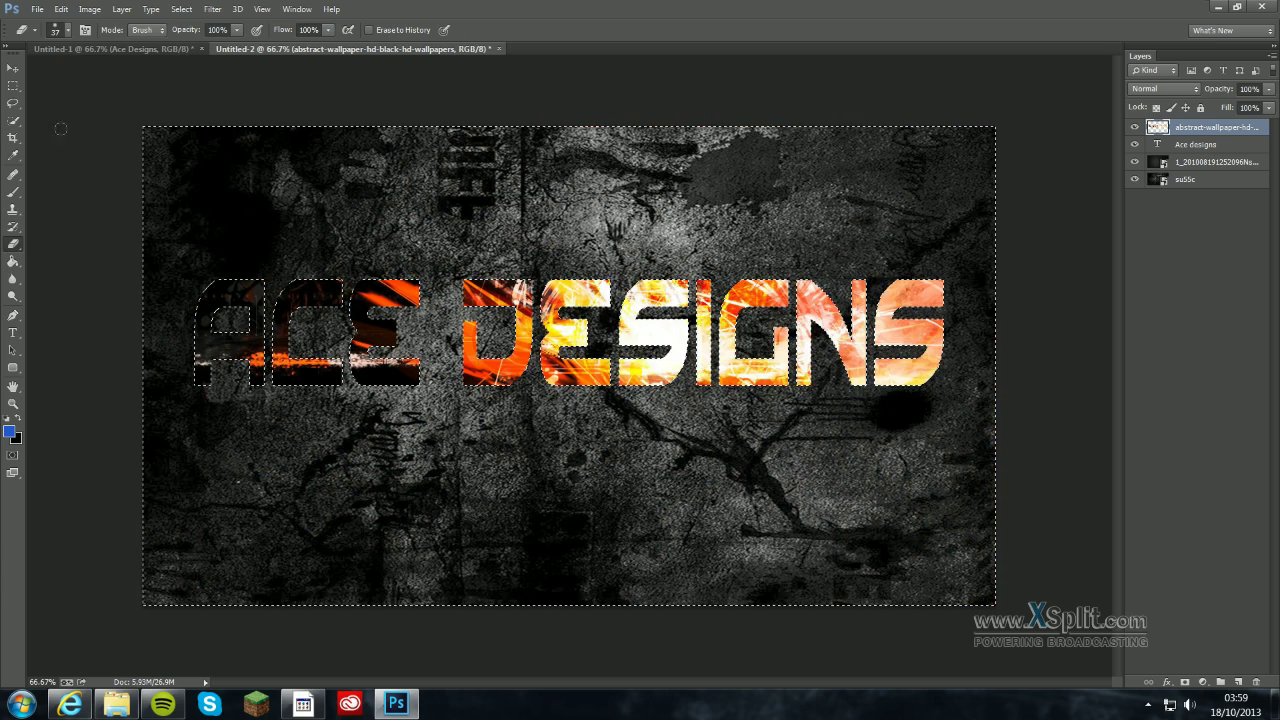
click(181, 9)
click(200, 41)
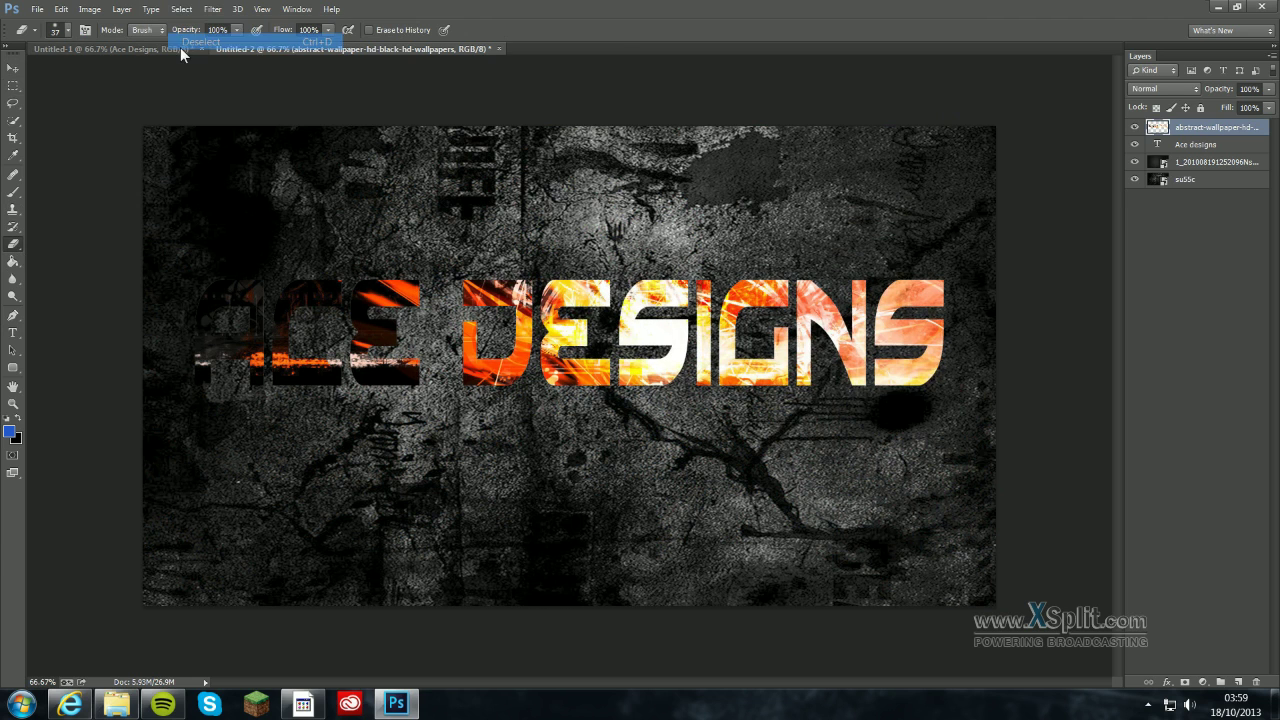
click(18, 69)
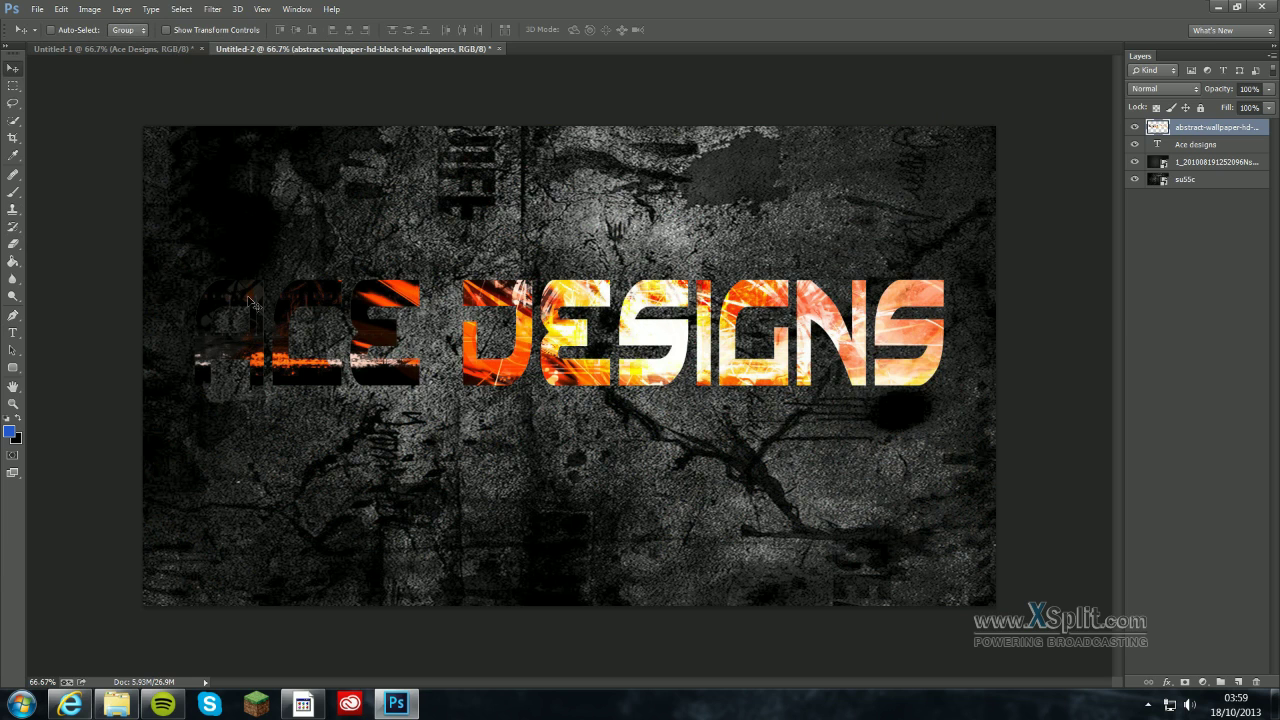
Apply Outer Glow and Drop Shadow layer styles to the Ace Designs text layer
click(1199, 147)
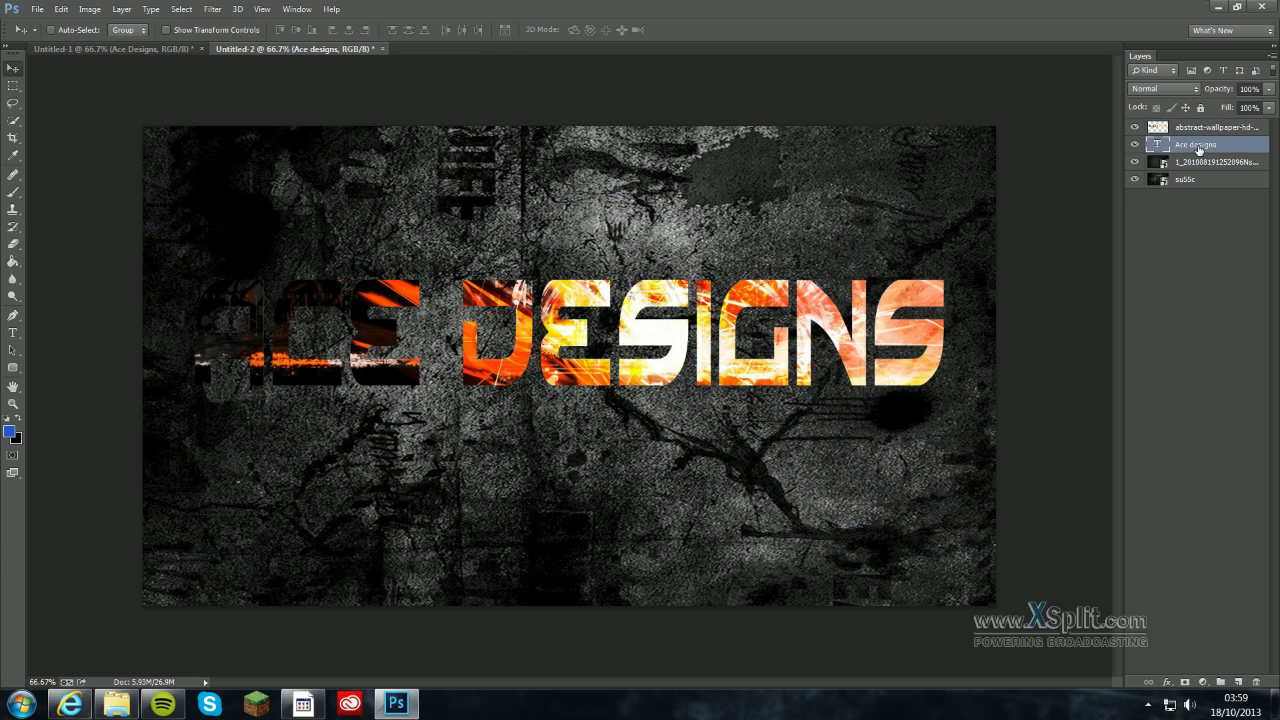
right_click(1199, 147)
click(915, 103)
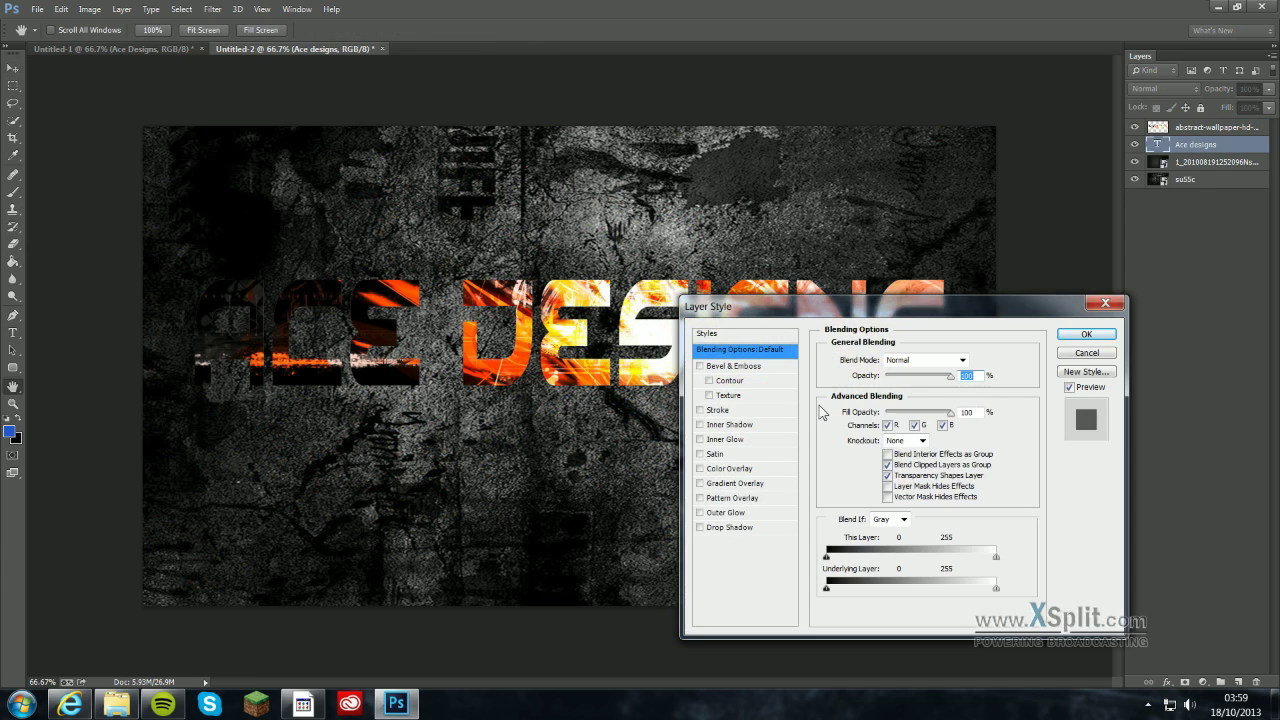
click(700, 512)
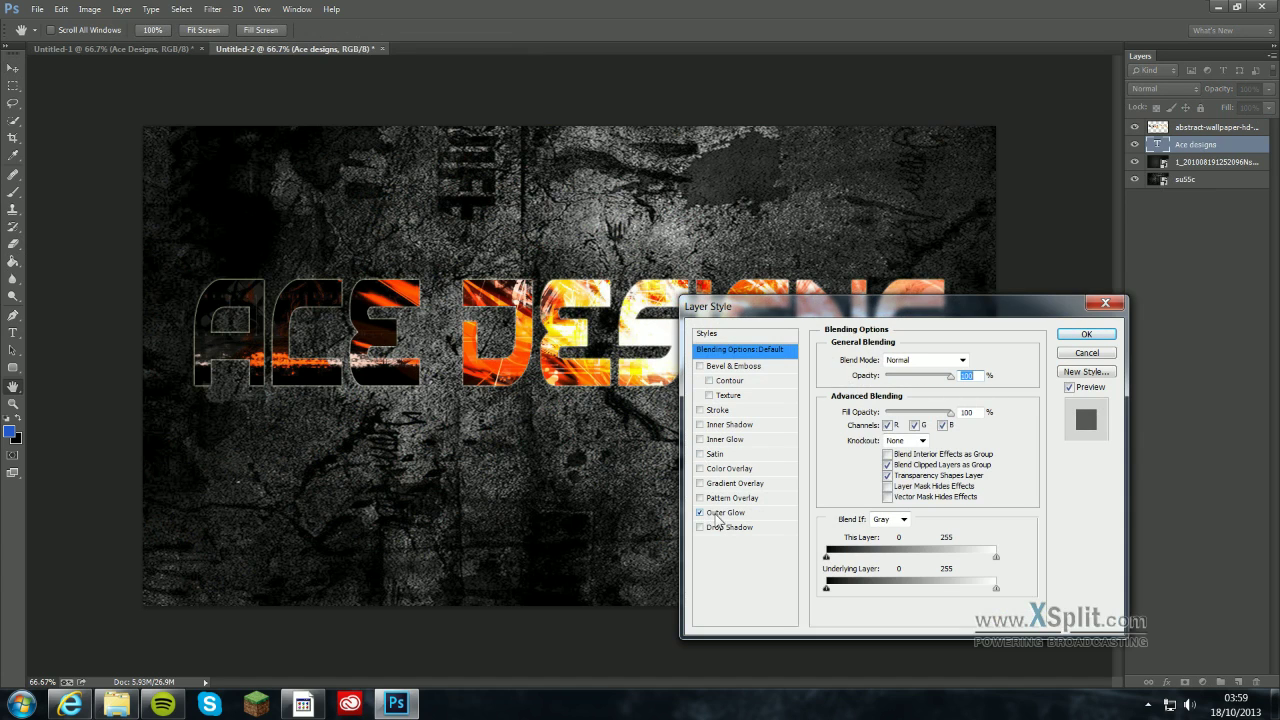
click(700, 527)
click(1086, 335)
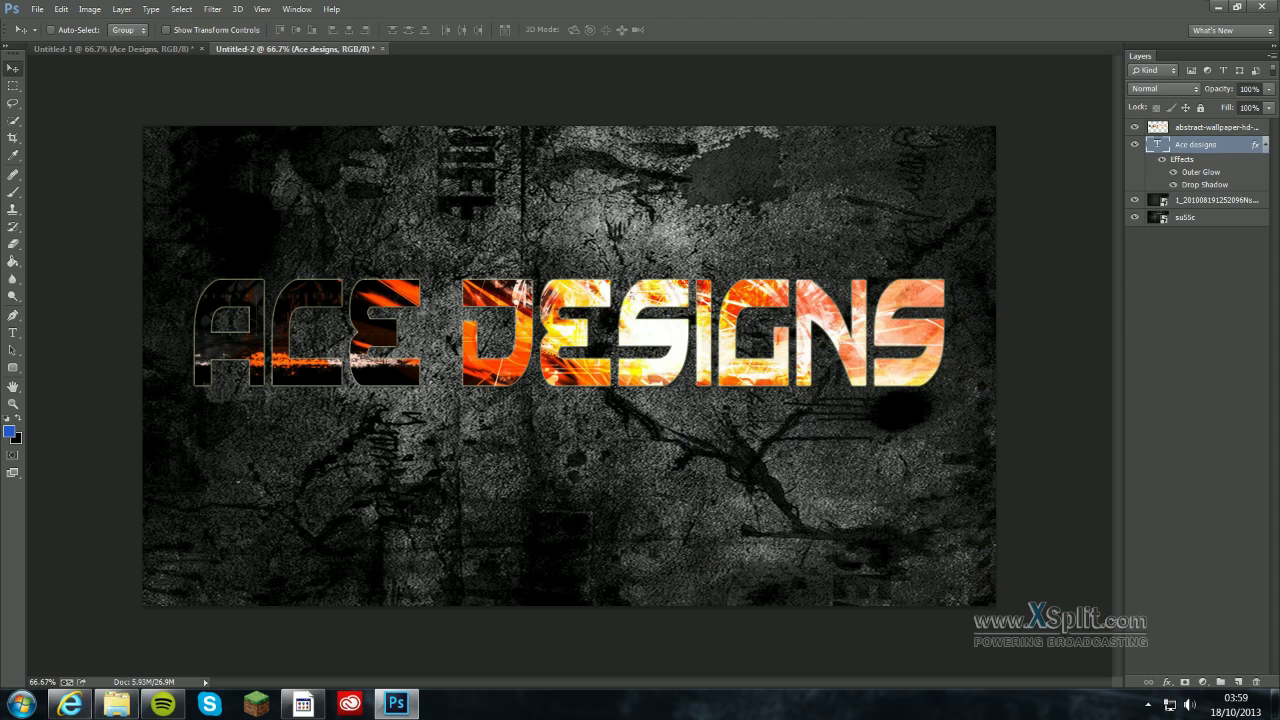
Place the HD-Abstract-Art-Wallpaper-Desktop1 image and stretch it to fill the canvas
drag(638, 570, 394, 461)
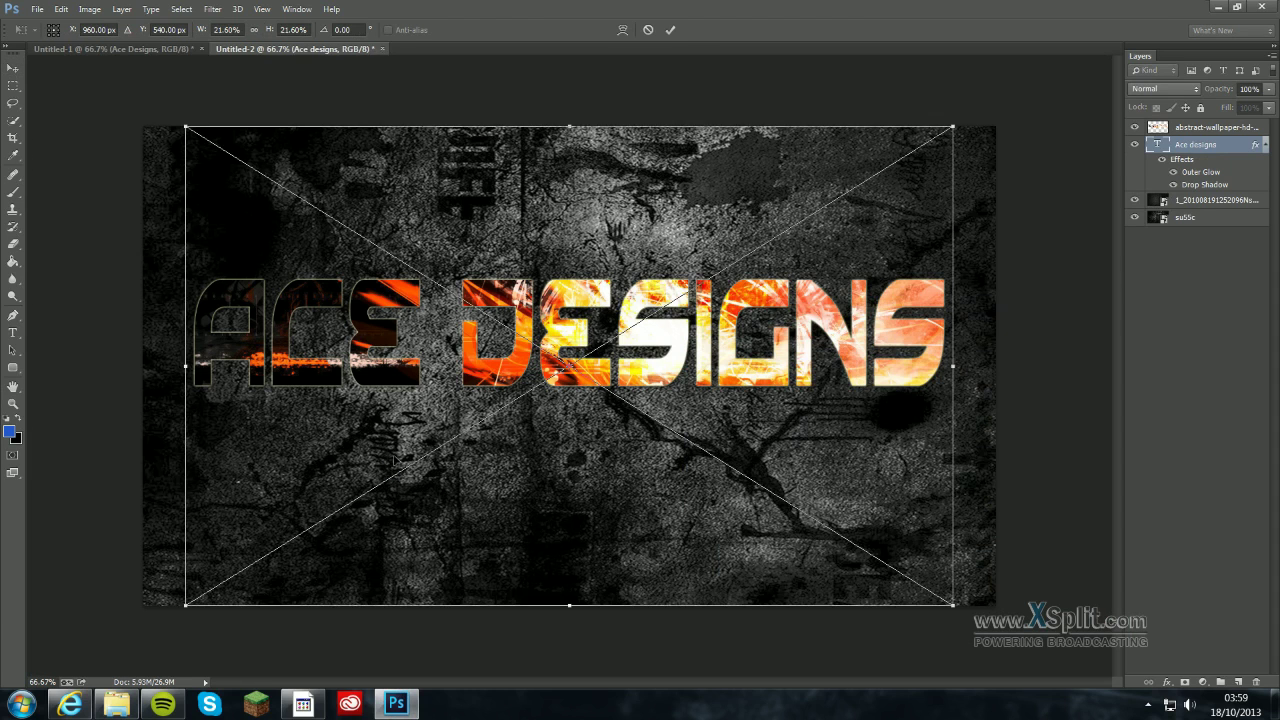
click(670, 29)
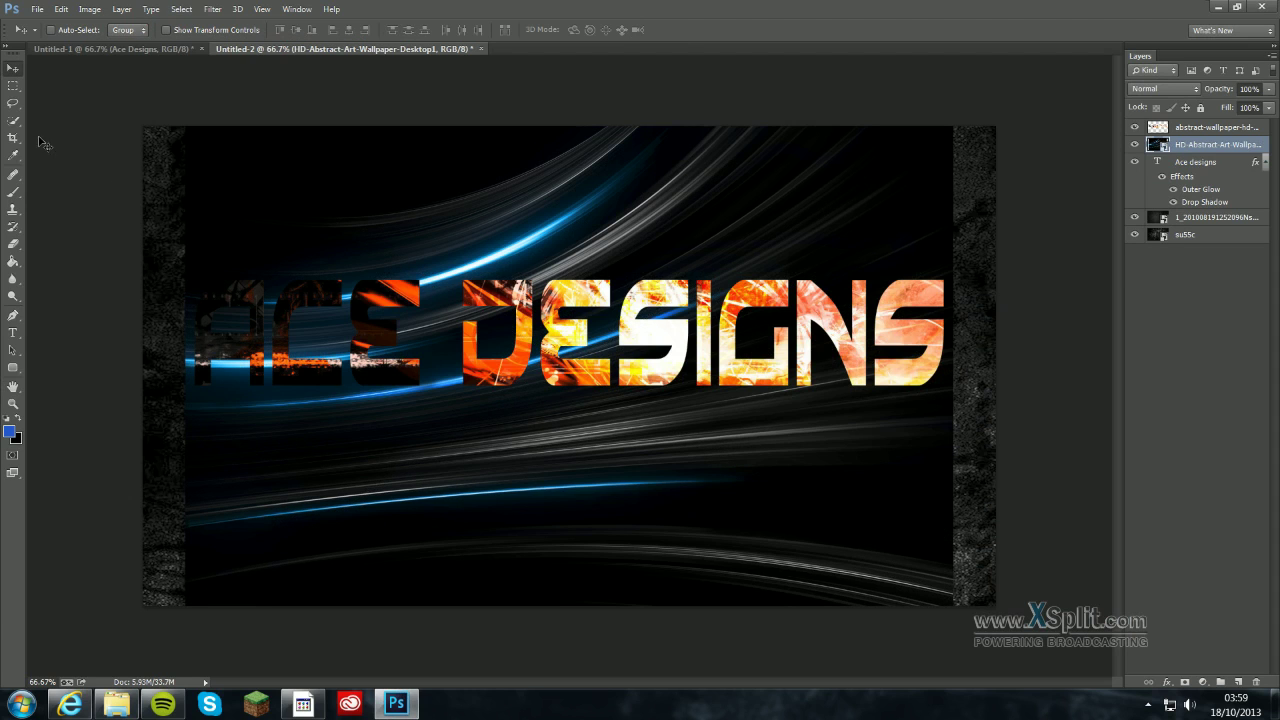
key(ctrl+t)
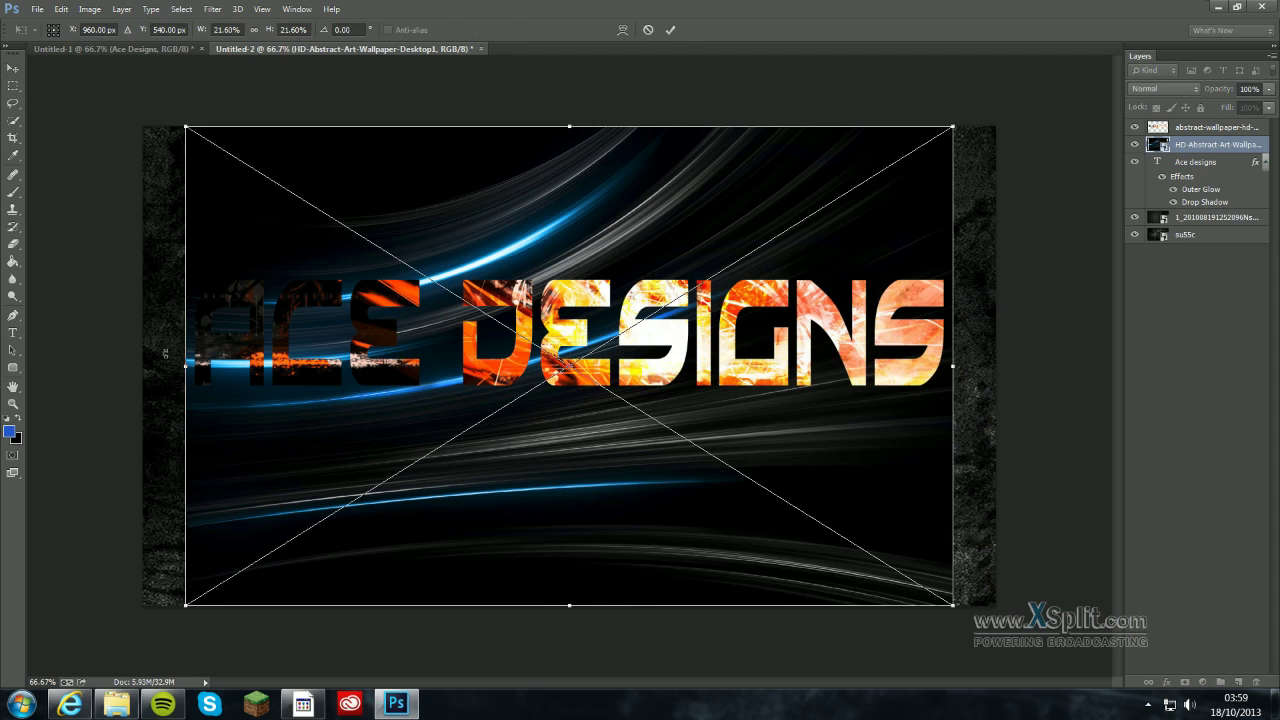
drag(184, 368, 26, 368)
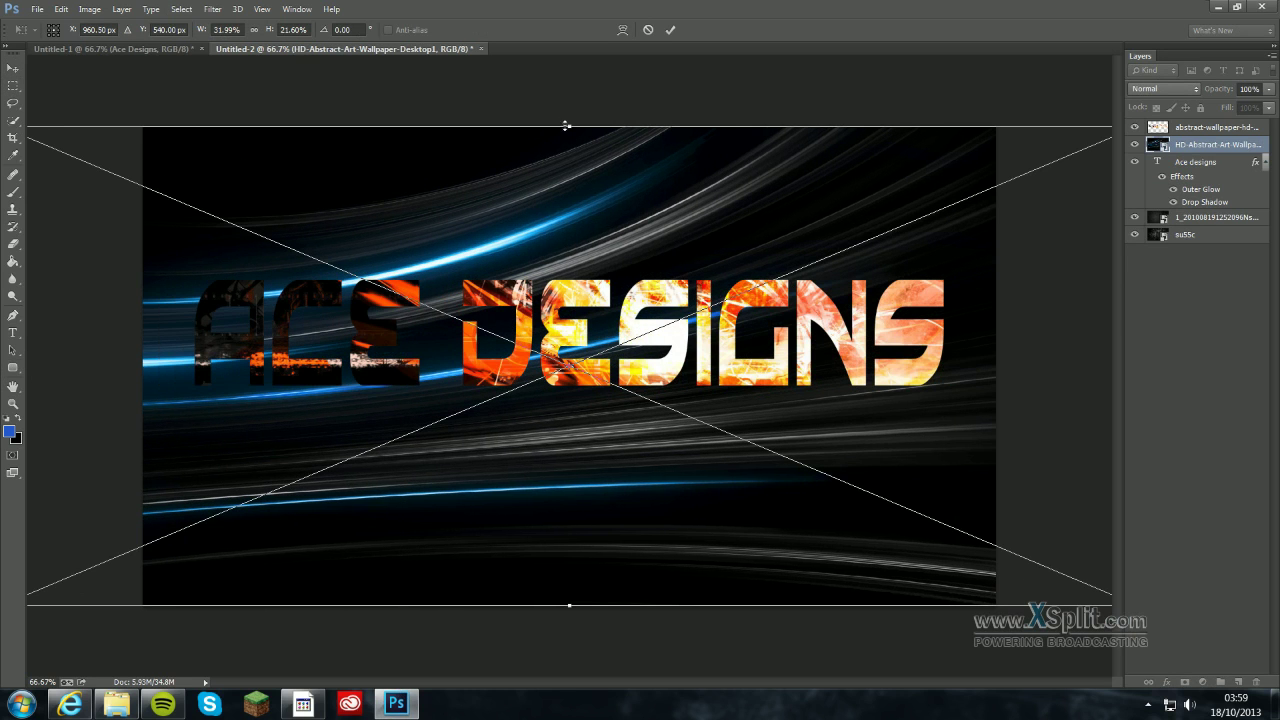
drag(566, 125, 557, 49)
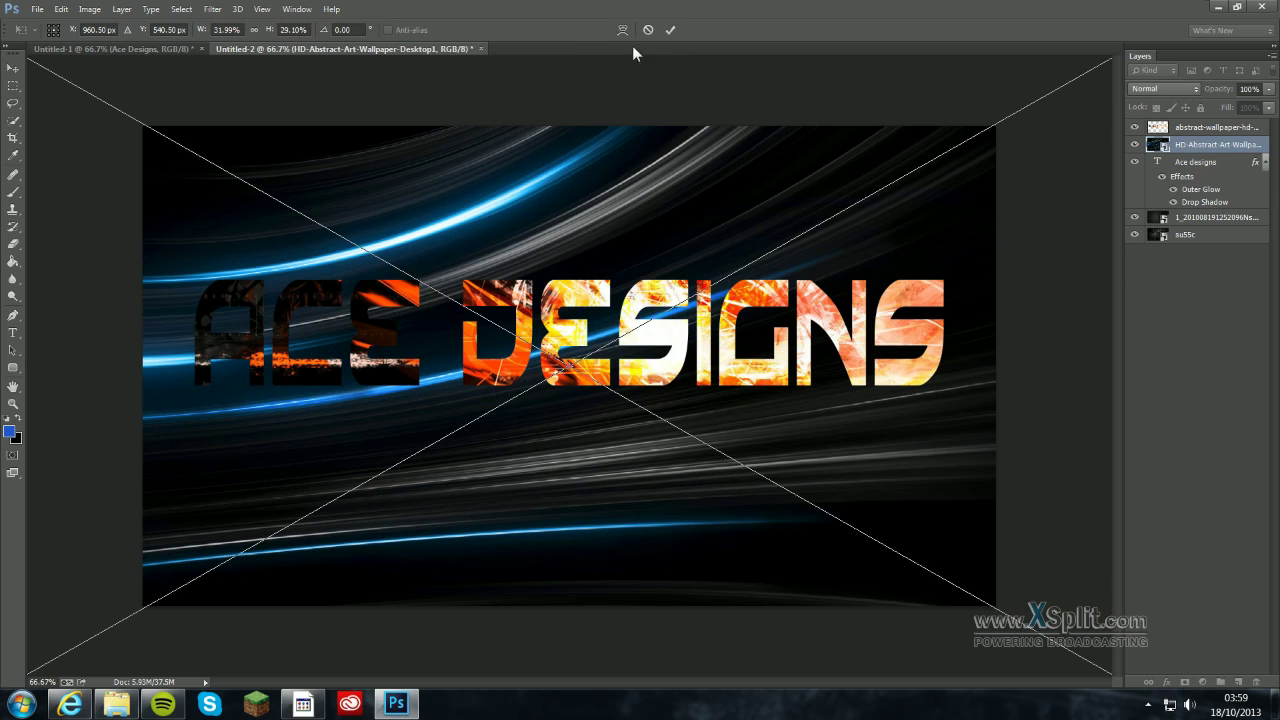
click(670, 29)
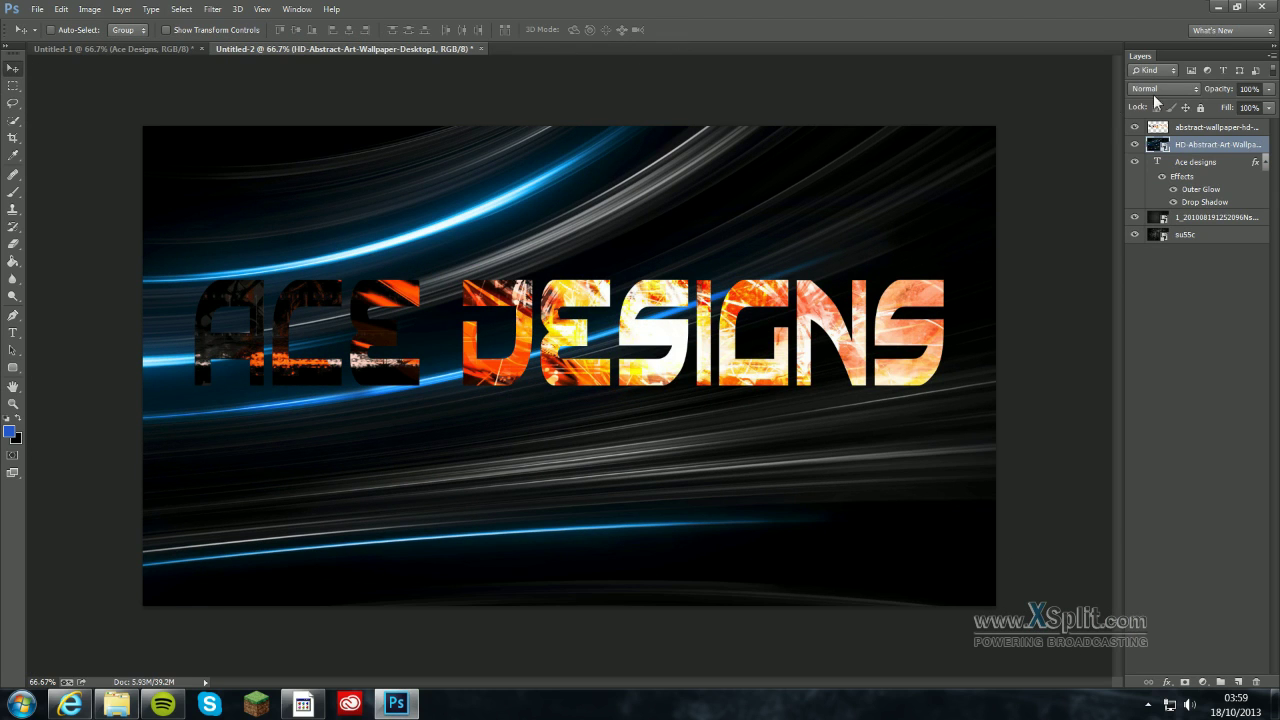
Set the streak wallpaper layer to Exclusion blend mode at 39% opacity
click(1160, 89)
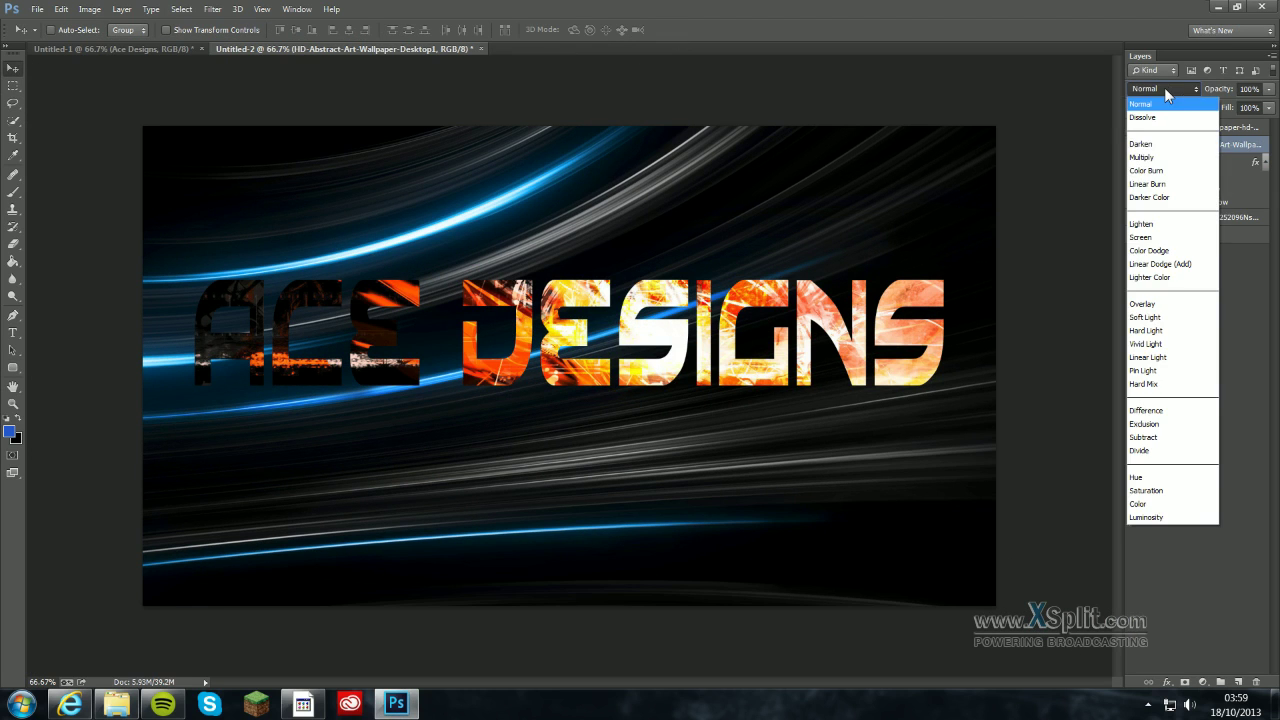
click(1150, 477)
key(Up)
key(Up)
key(Up)
key(Up)
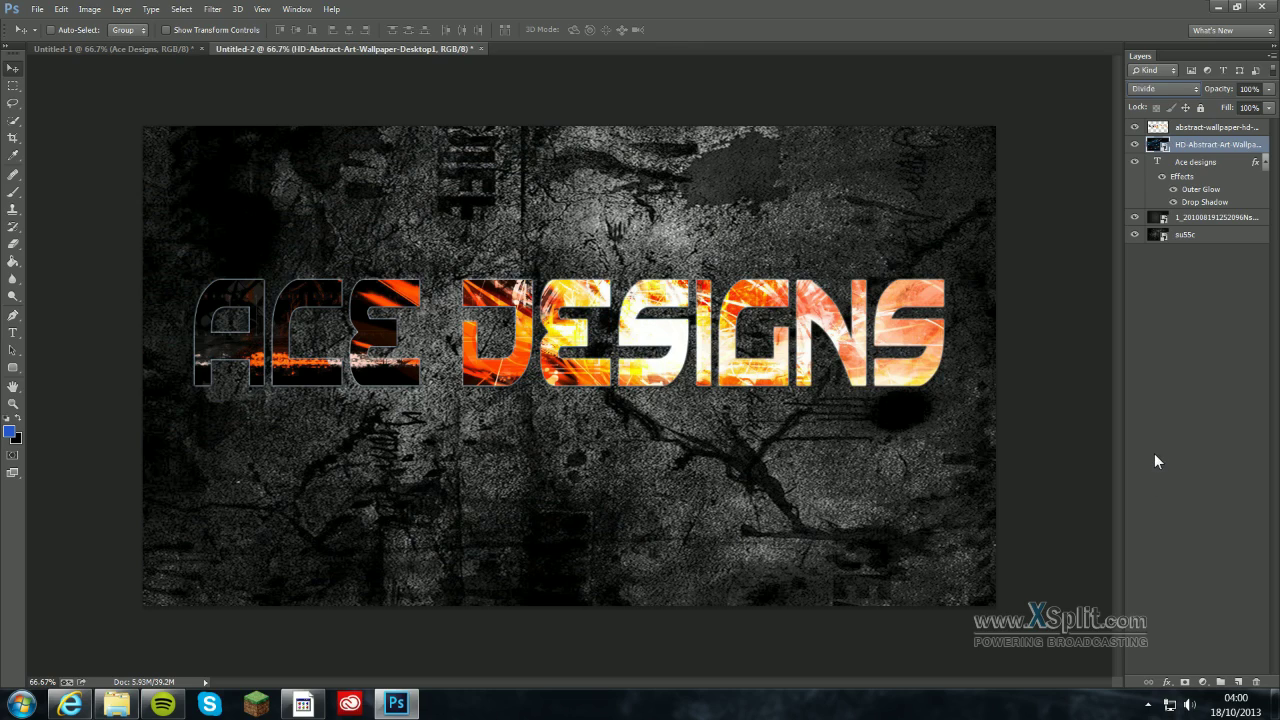
key(Down)
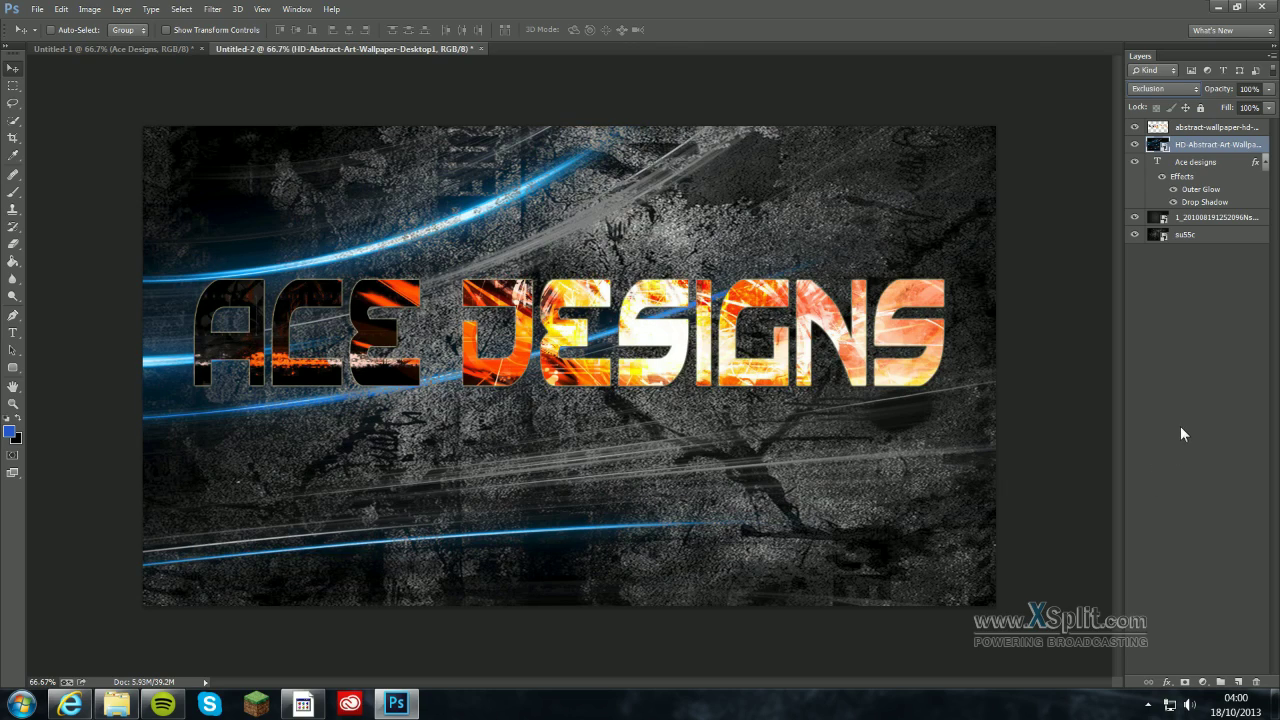
click(1268, 89)
mouse_move(1254, 116)
mouse_down()
mouse_move(1224, 105)
mouse_move(1243, 108)
mouse_up()
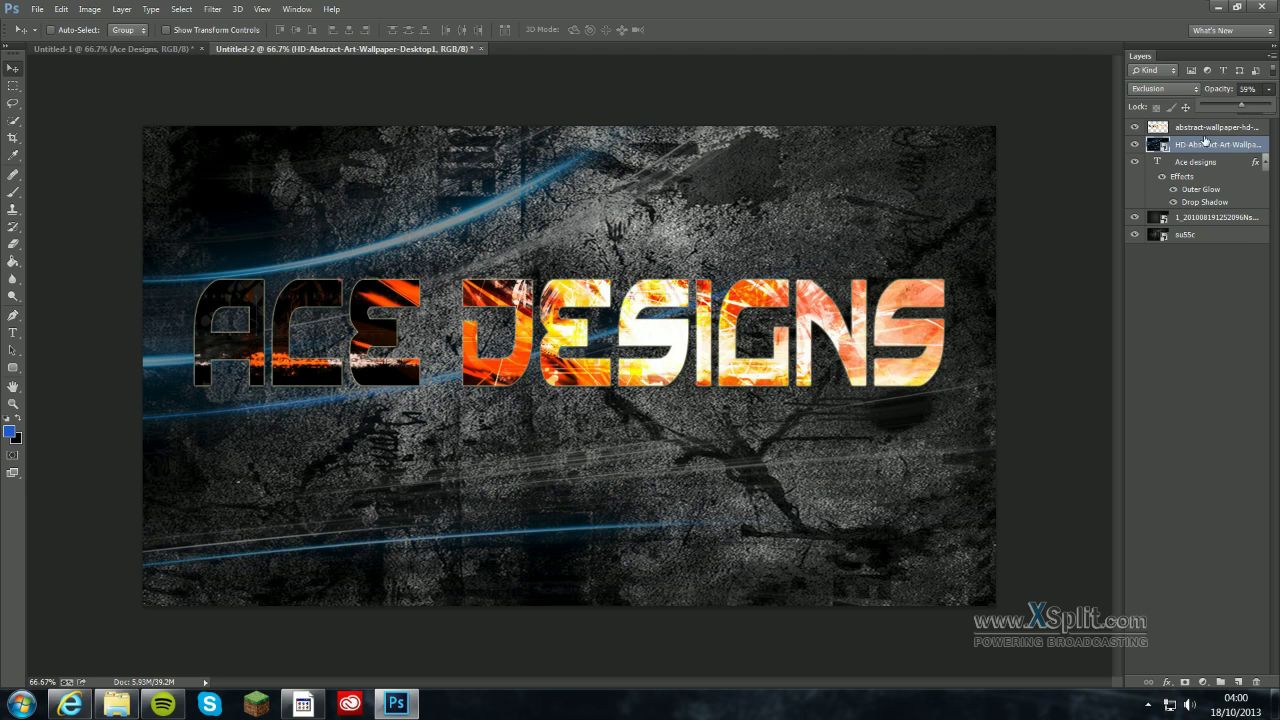
Add a Color Overlay effect to the wallpaper layer using orange ff8400
right_click(1188, 151)
click(910, 86)
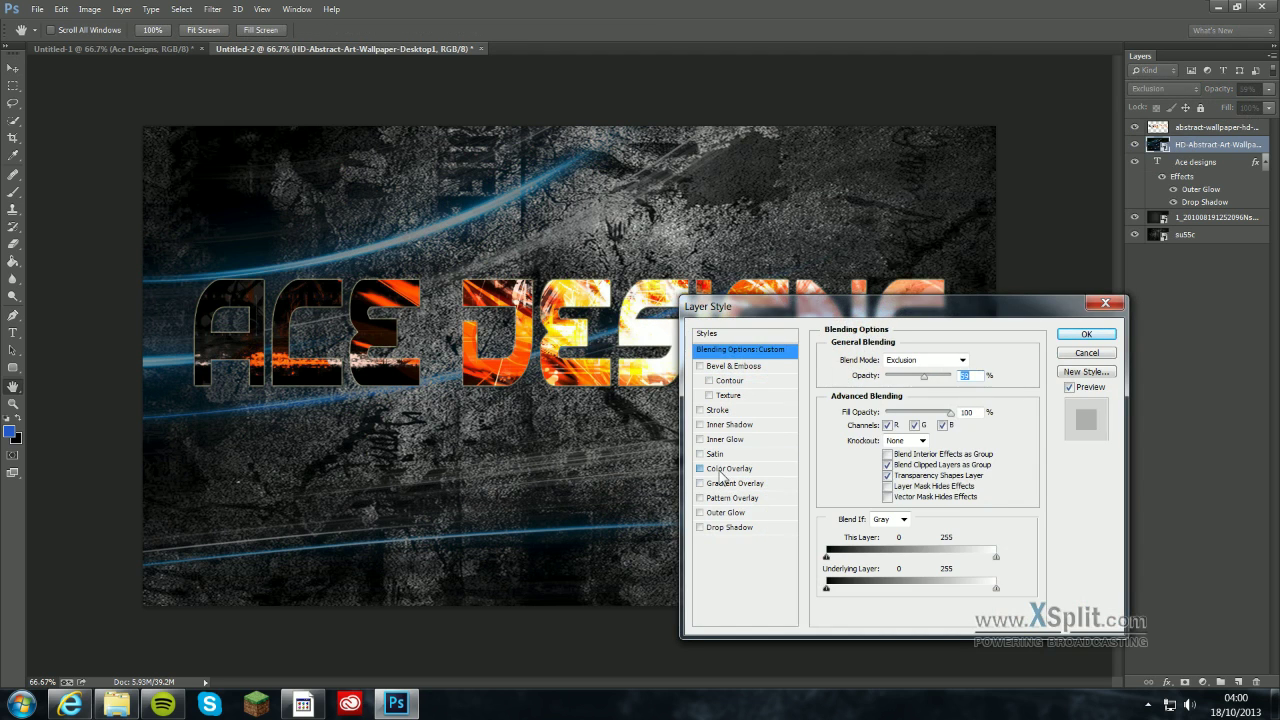
click(724, 470)
click(975, 360)
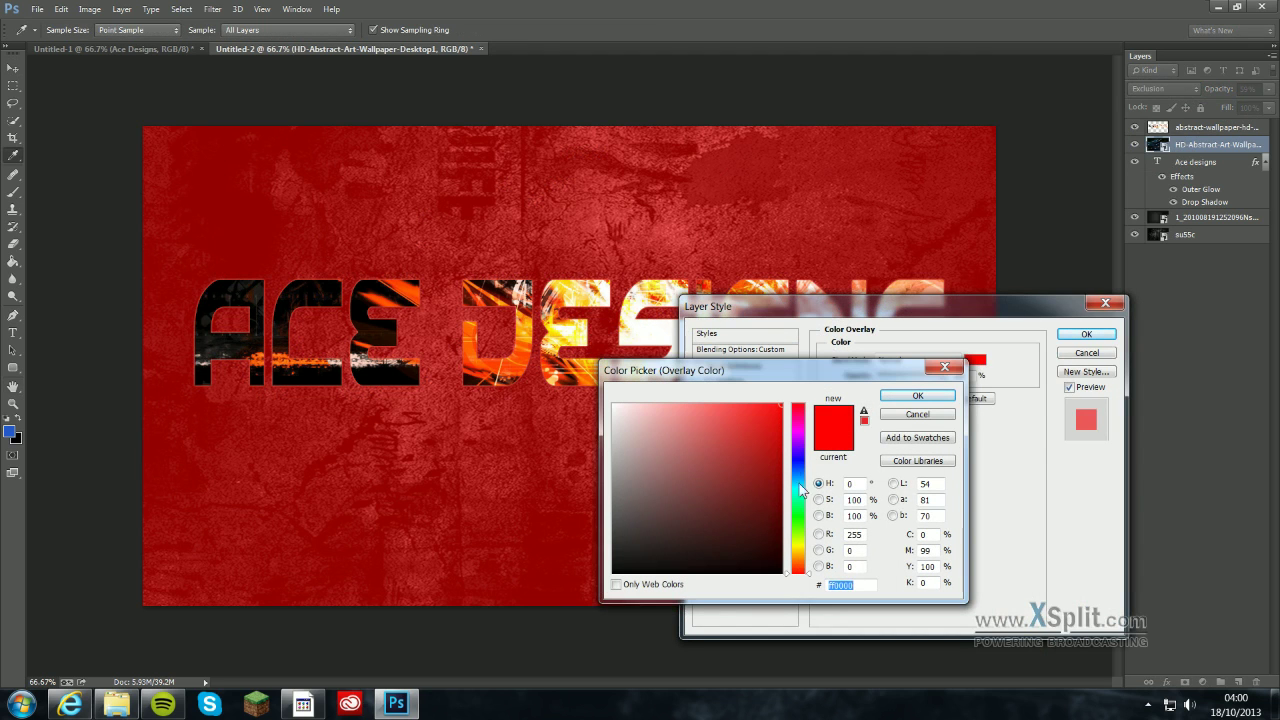
drag(801, 545, 806, 559)
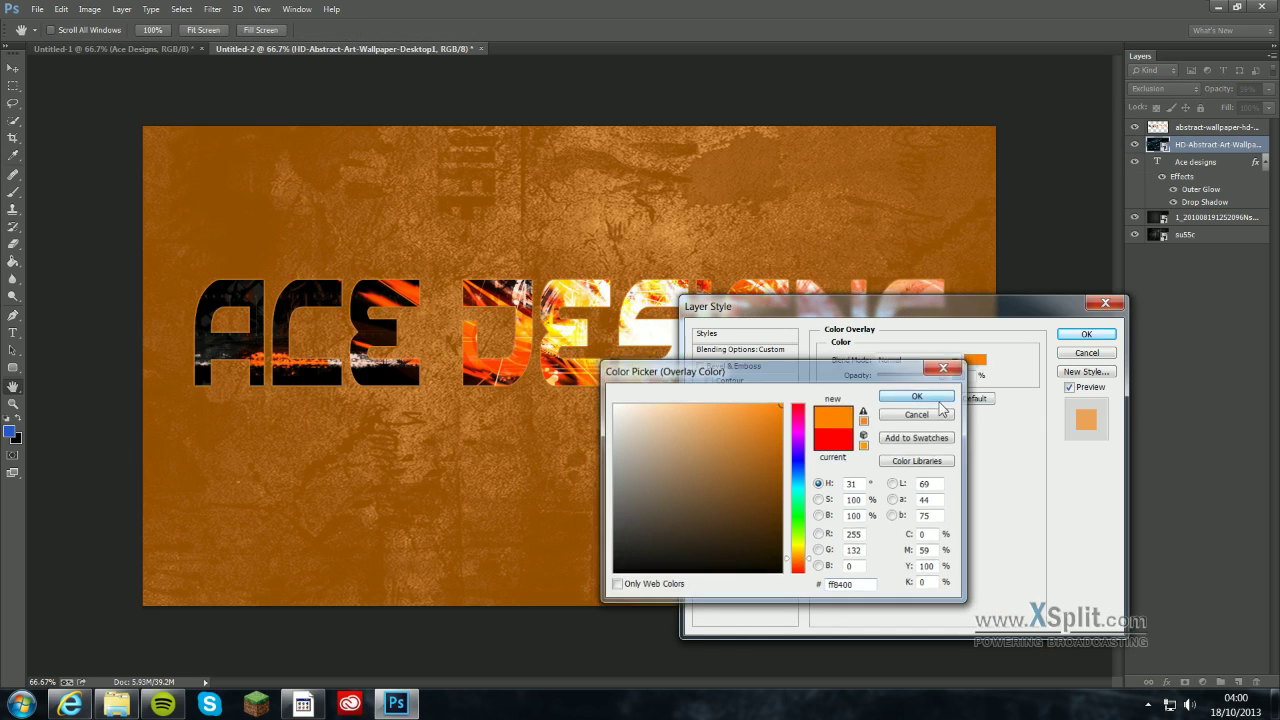
click(939, 401)
Set the Color Overlay blend mode to Saturation and apply the effect
click(926, 362)
click(926, 366)
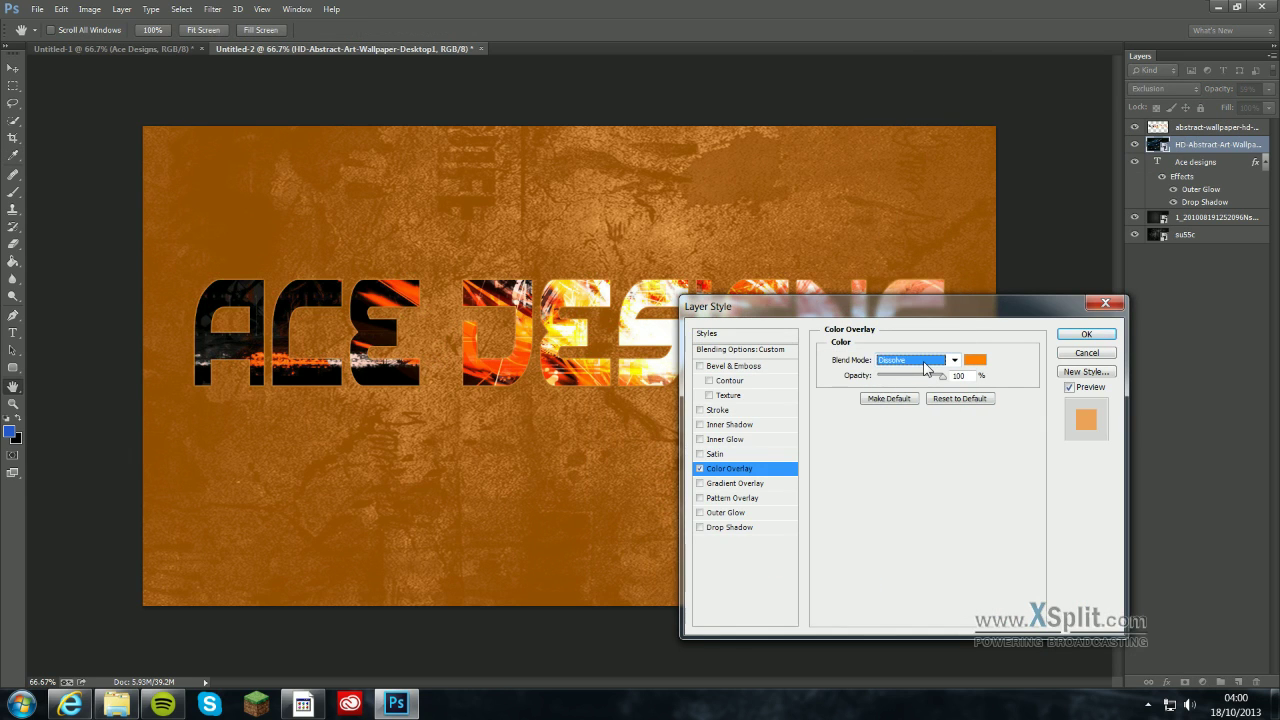
key(Down)
key(Down)
key(Down)
key(Down)
key(Down)
key(Down)
key(Down)
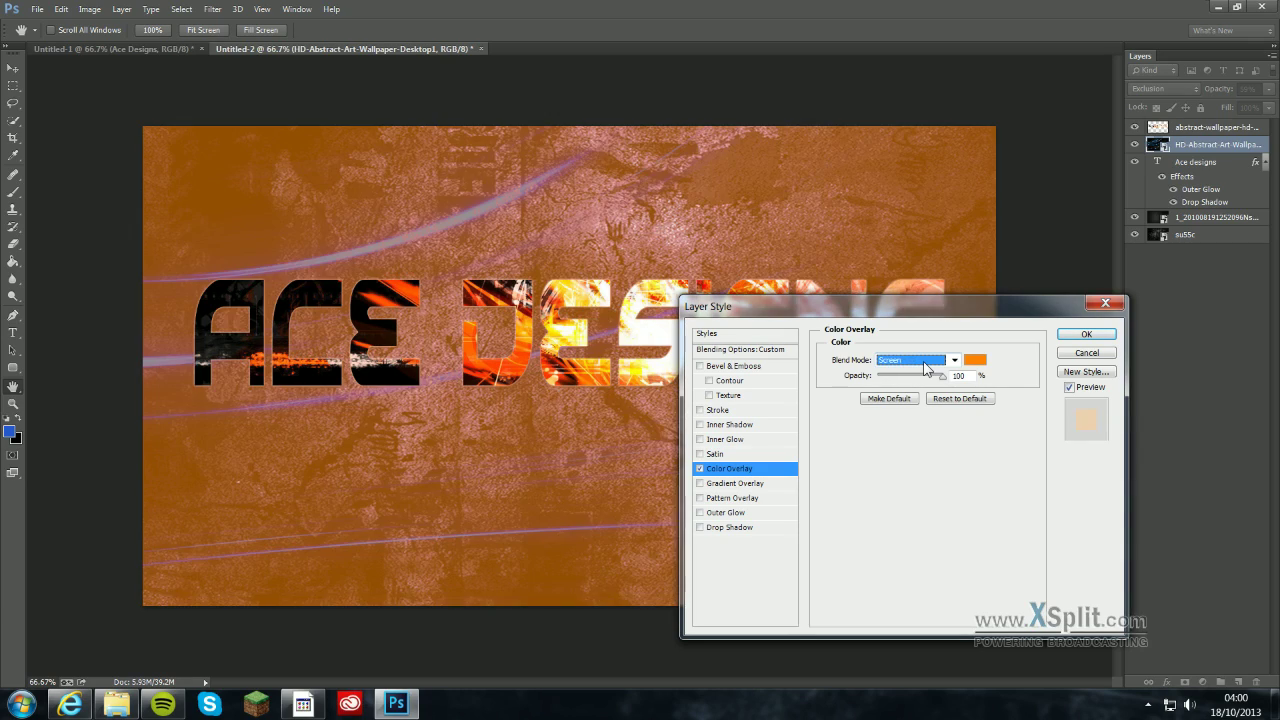
key(Down)
key(Down)
key(Down)
key(Down)
key(Down)
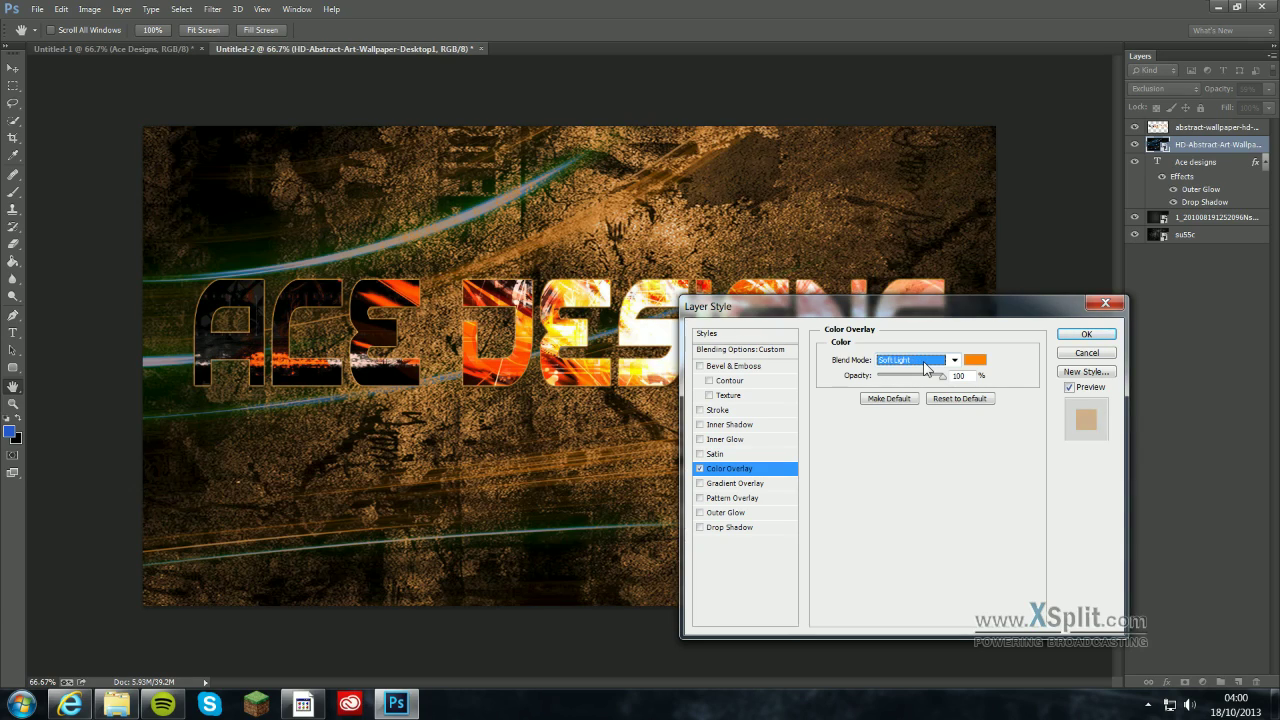
key(Up)
key(Down)
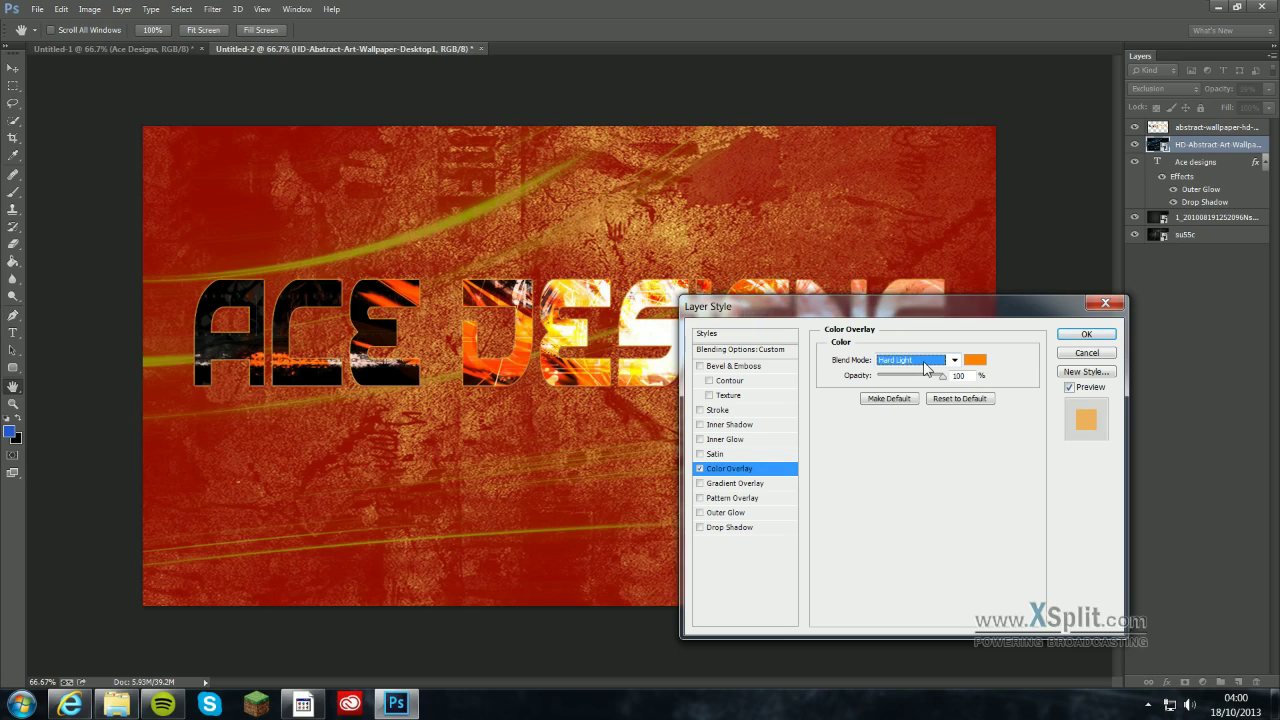
key(Down)
key(Down)
key(Down)
key(Down)
key(Down)
key(Down)
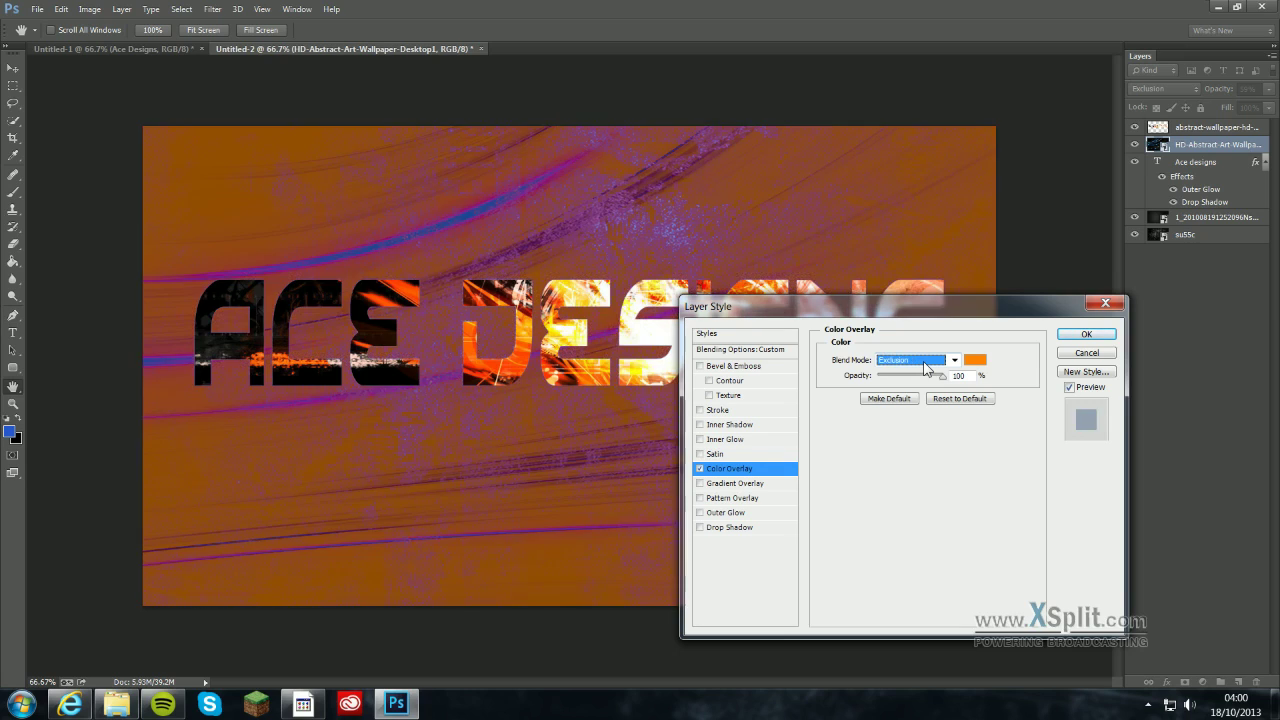
click(926, 368)
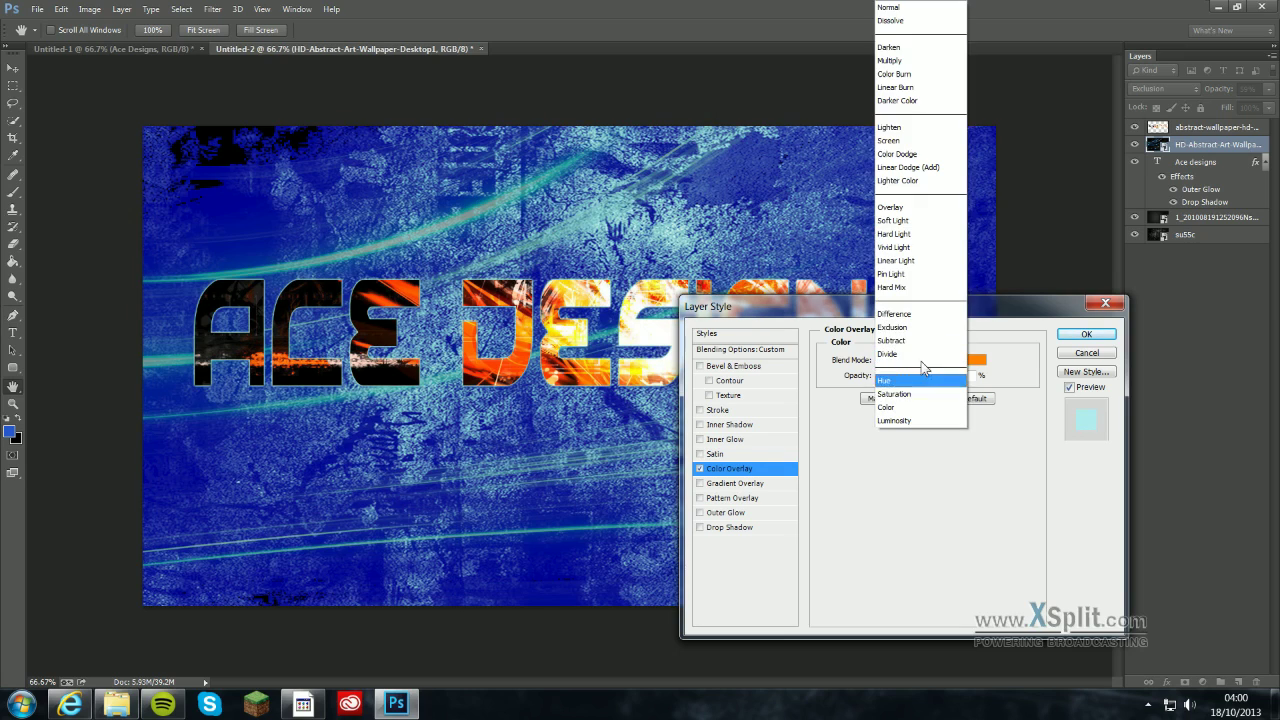
click(902, 386)
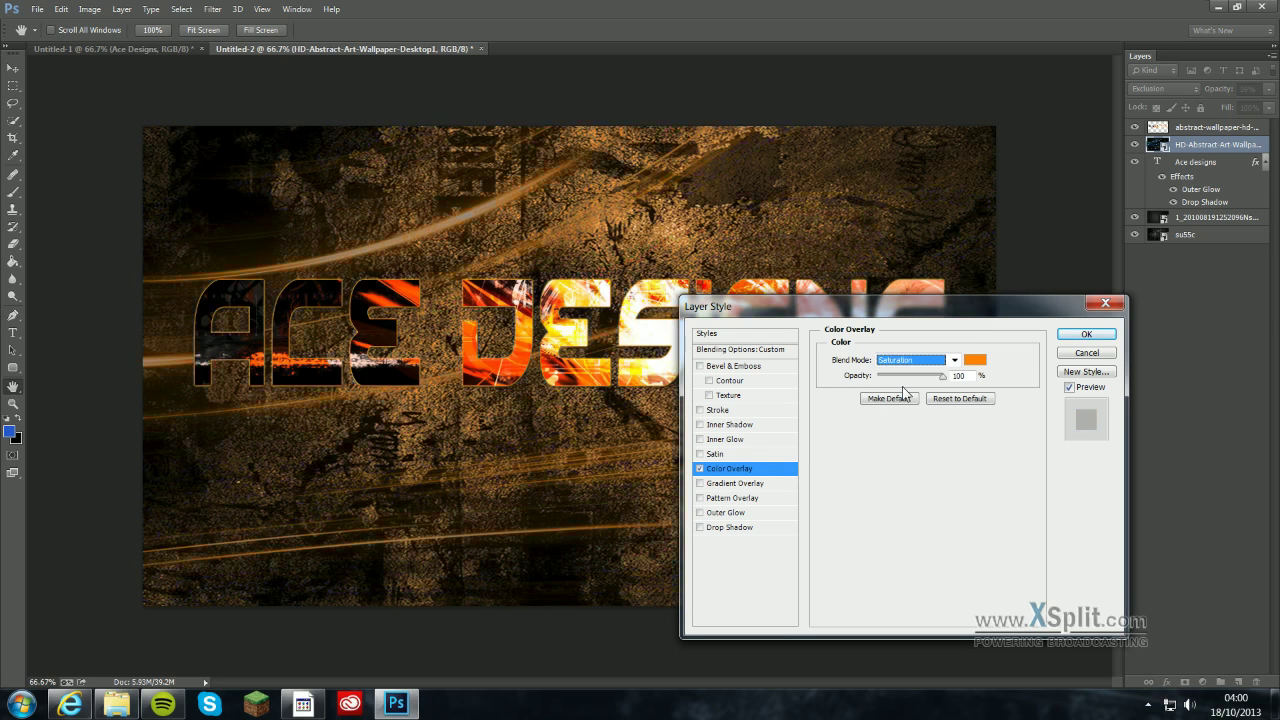
click(1086, 334)
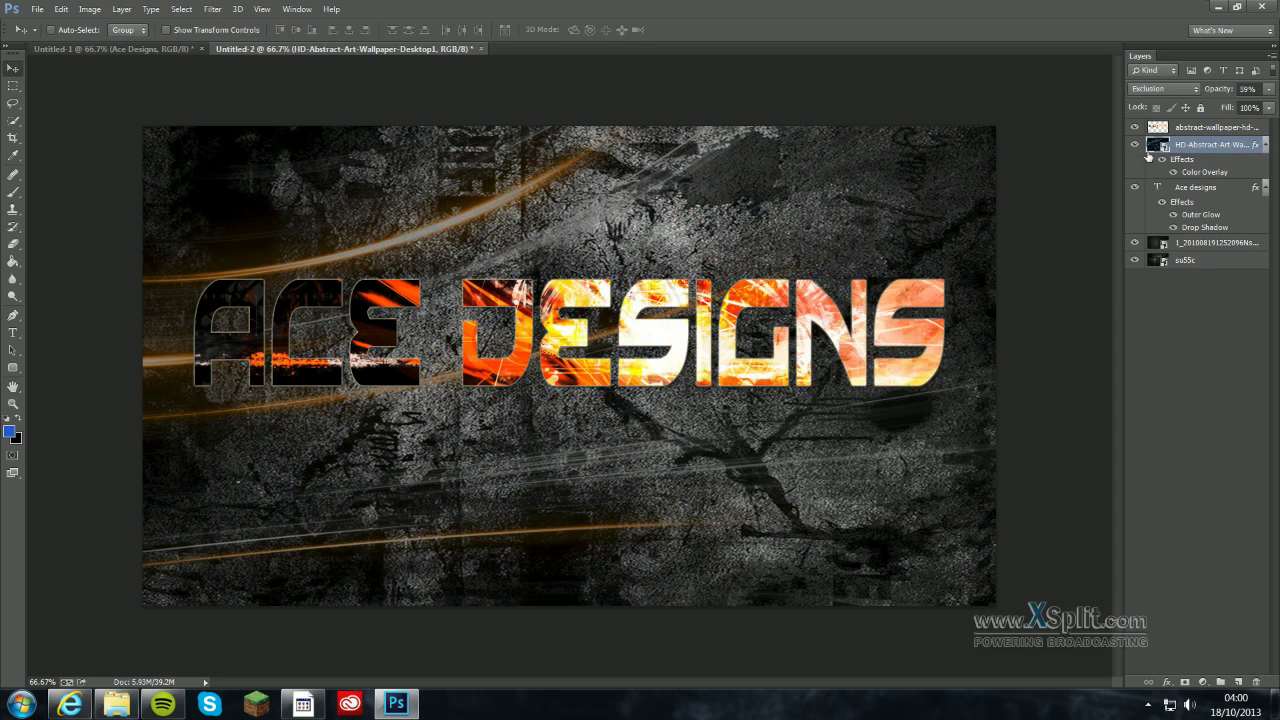
Set the abstract streak layer to Lighter Color blend mode at 70% opacity, then deselect it
click(1268, 107)
drag(1244, 109, 1260, 109)
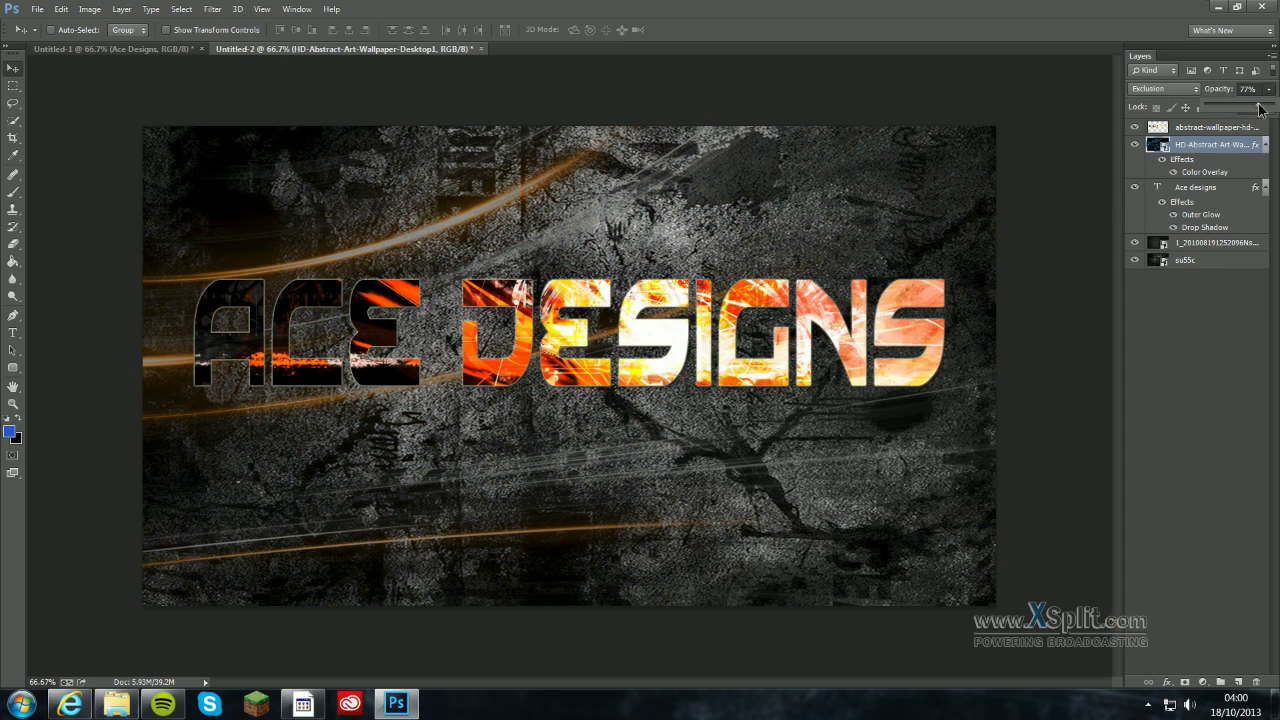
click(1163, 88)
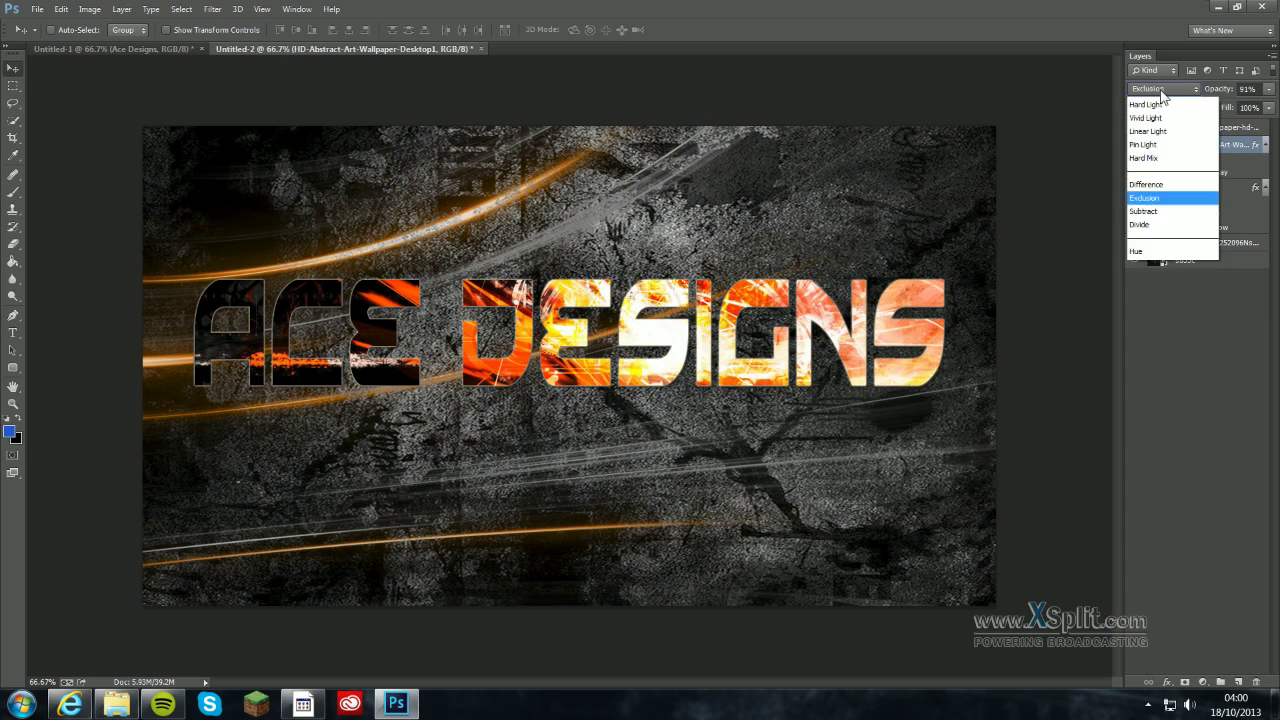
click(1150, 482)
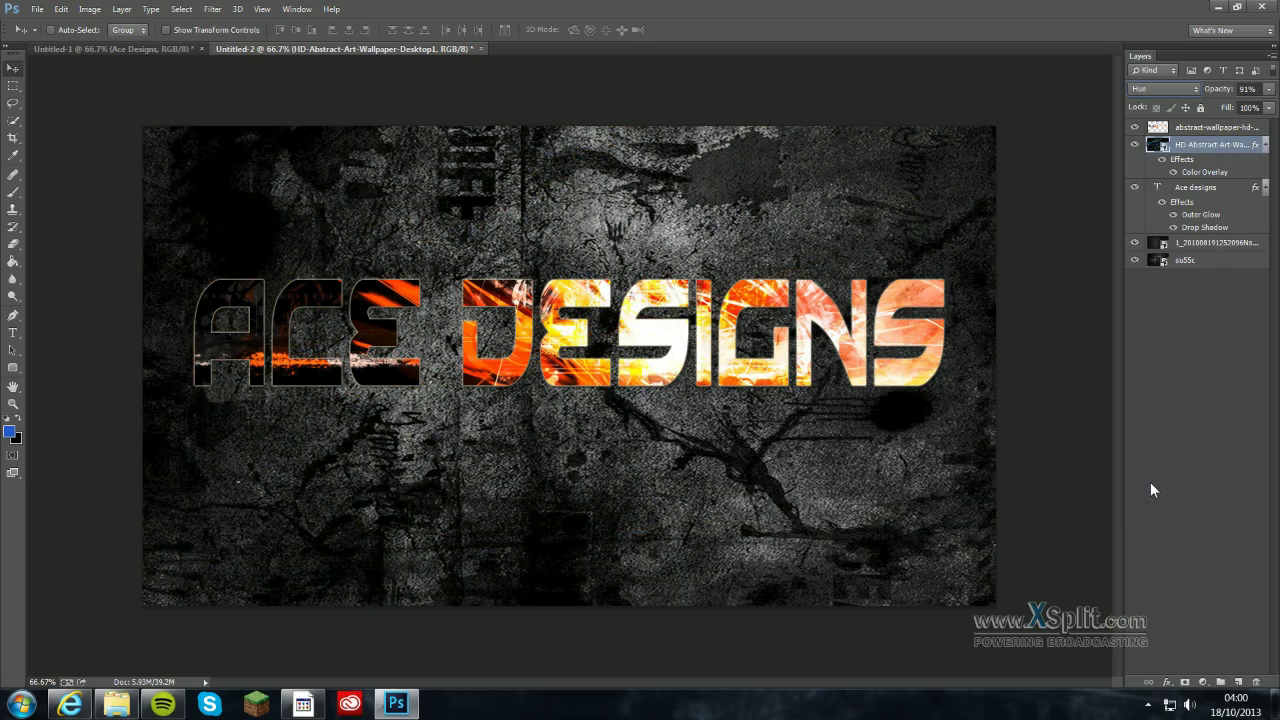
key(Up)
key(Up)
key(Up)
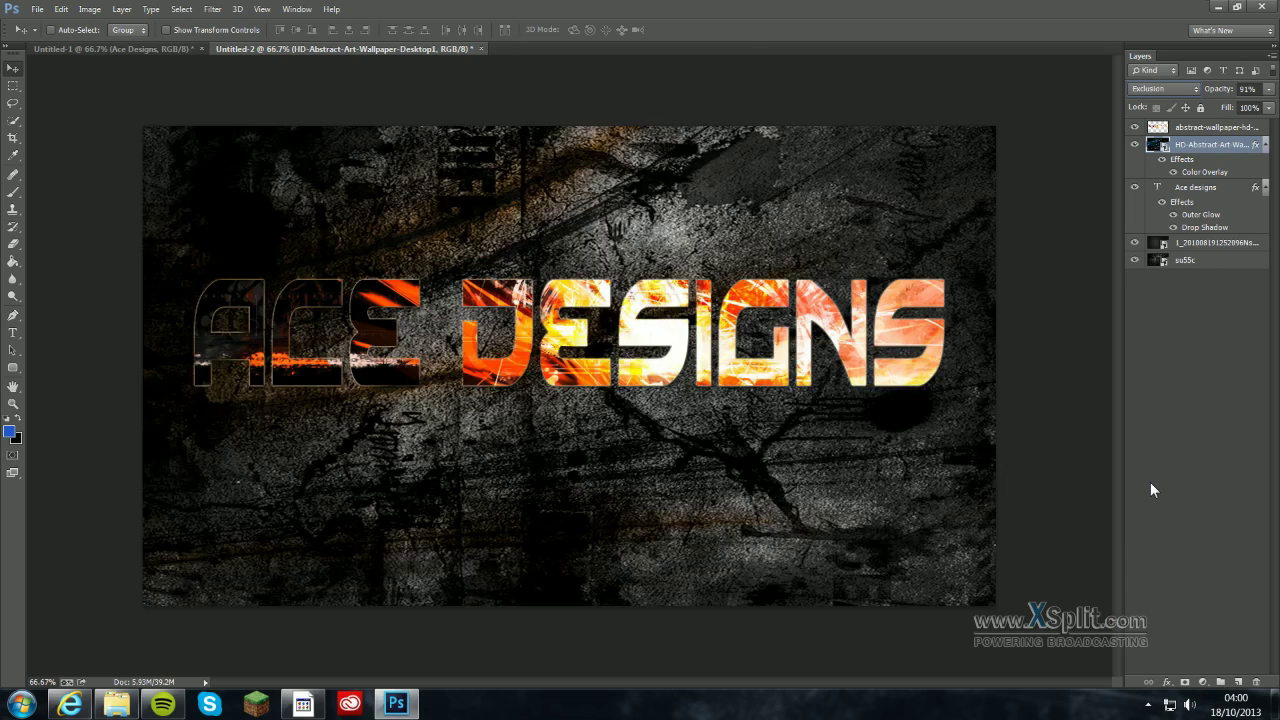
key(Up)
key(Up)
key(Up)
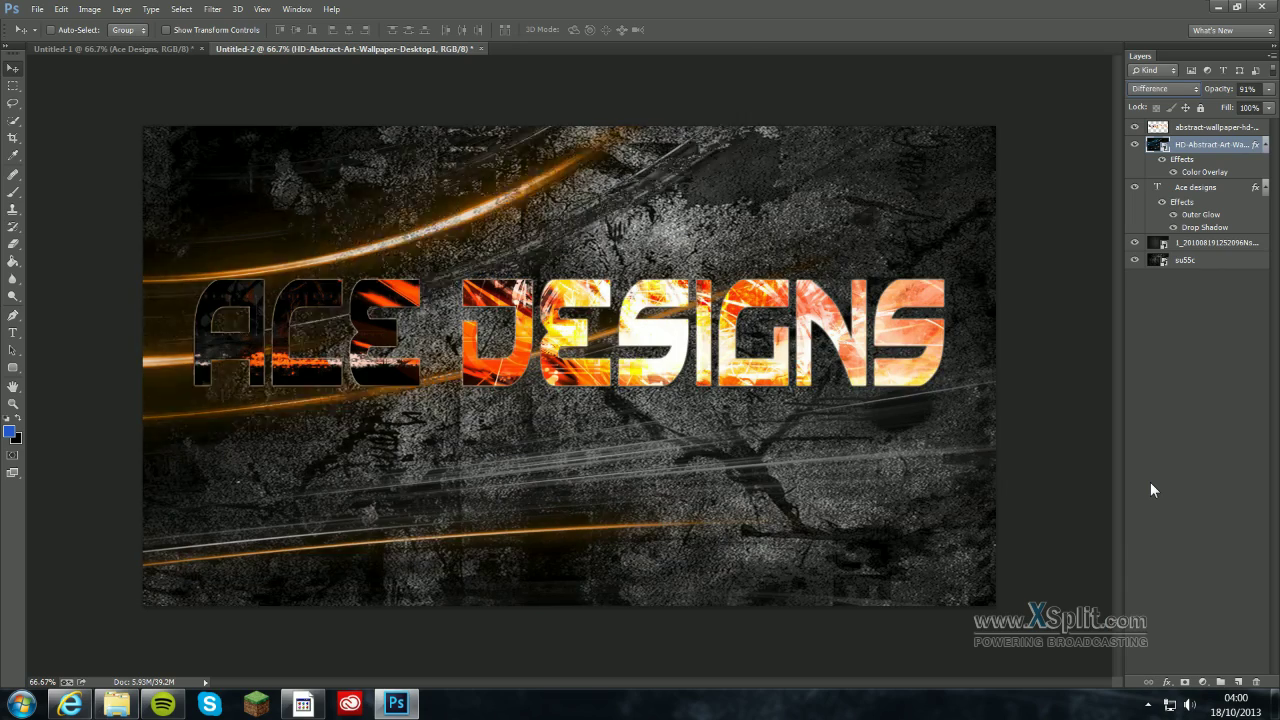
key(Up)
key(Up)
key(Up)
key(Up)
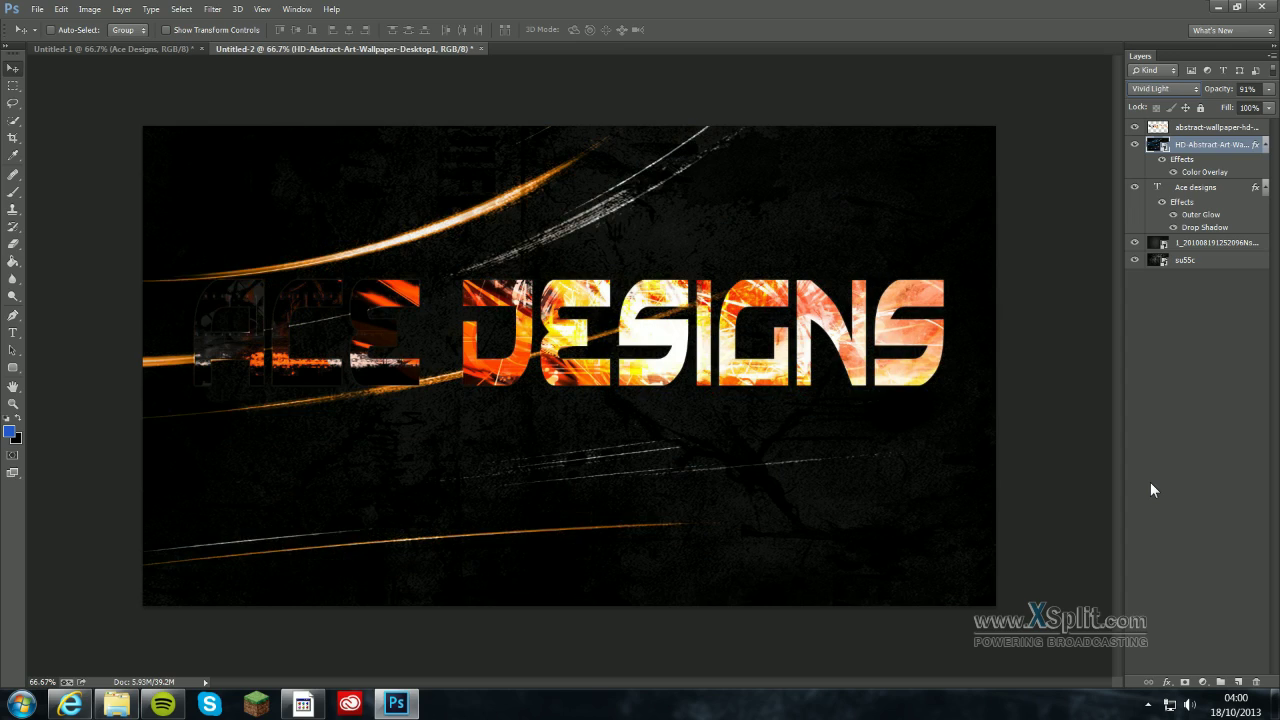
key(Up)
key(Up)
key(Up)
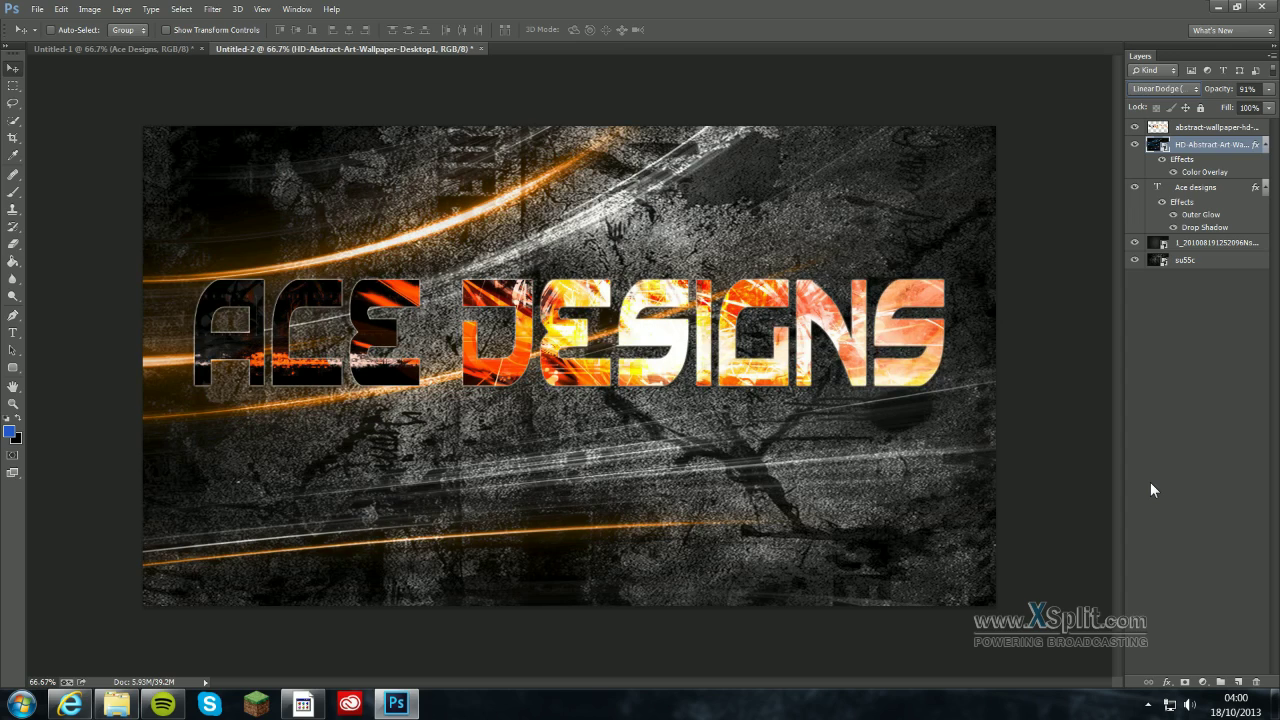
key(Down)
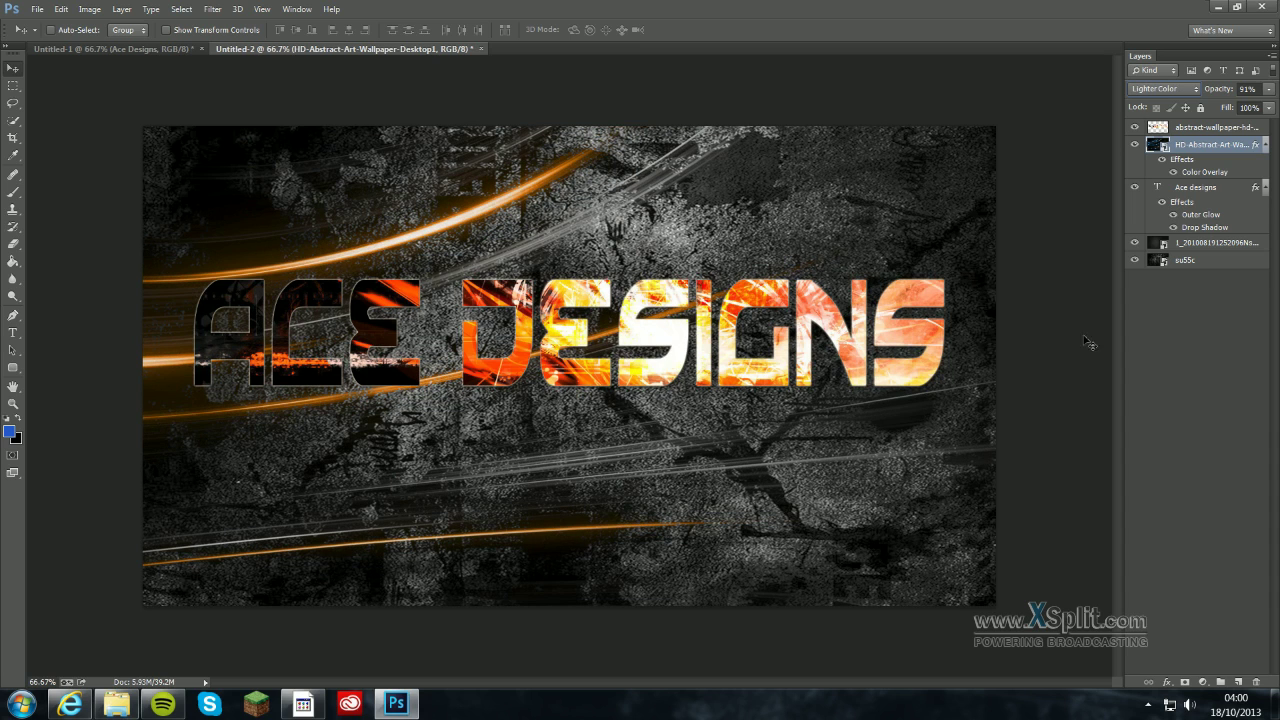
mouse_move(1268, 94)
mouse_down()
mouse_move(1235, 108)
mouse_move(1258, 112)
mouse_up()
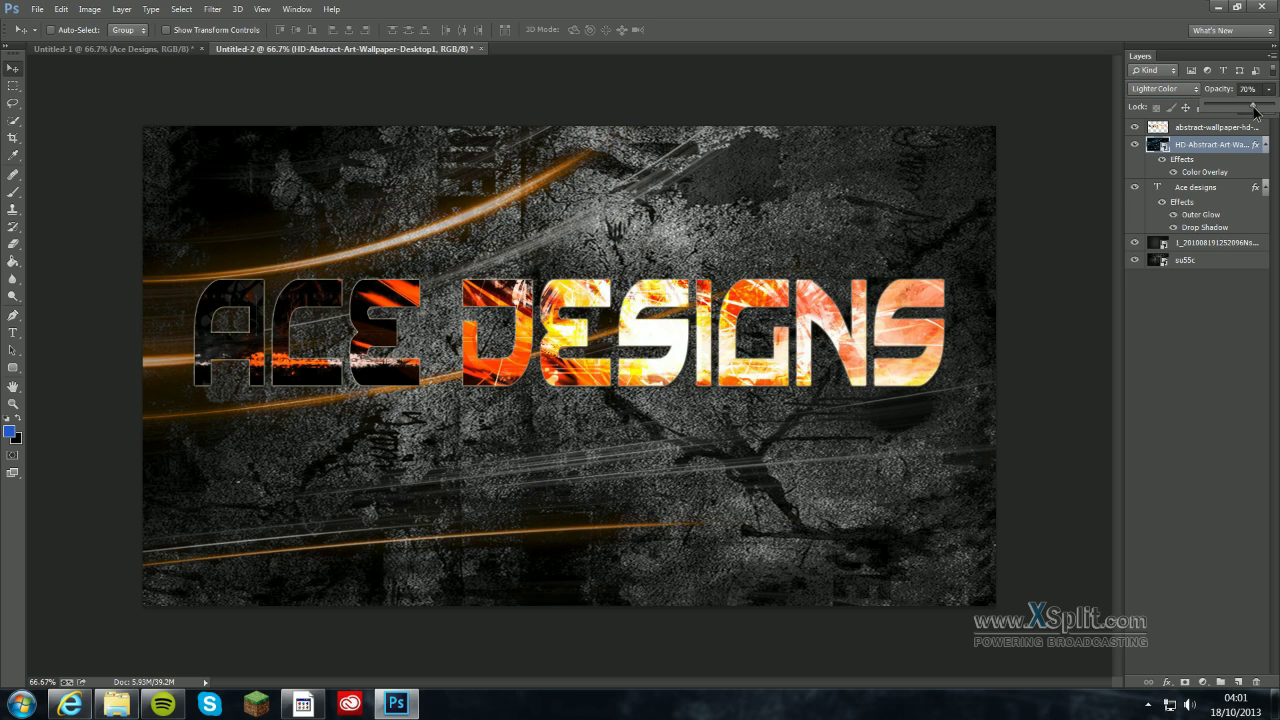
click(1166, 600)
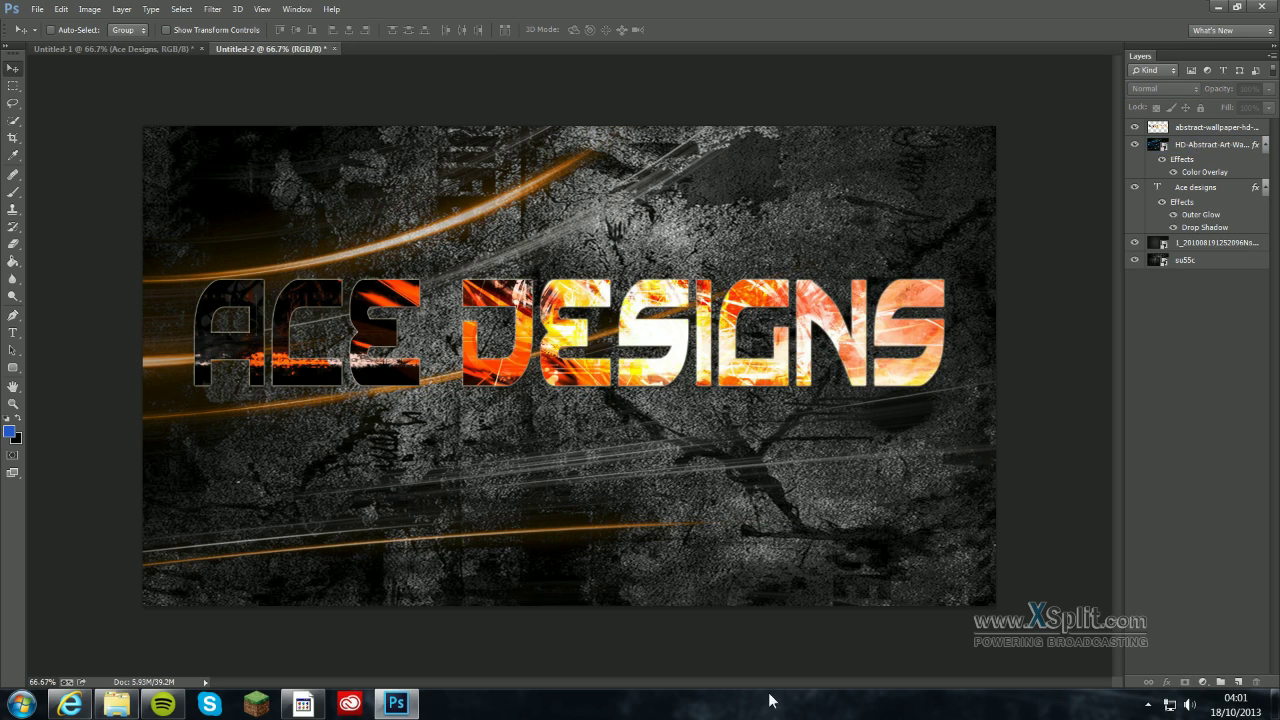
Dismiss the no-layer-selected error and clear the rectangle selection around the ACE DESIGNS text
click(388, 250)
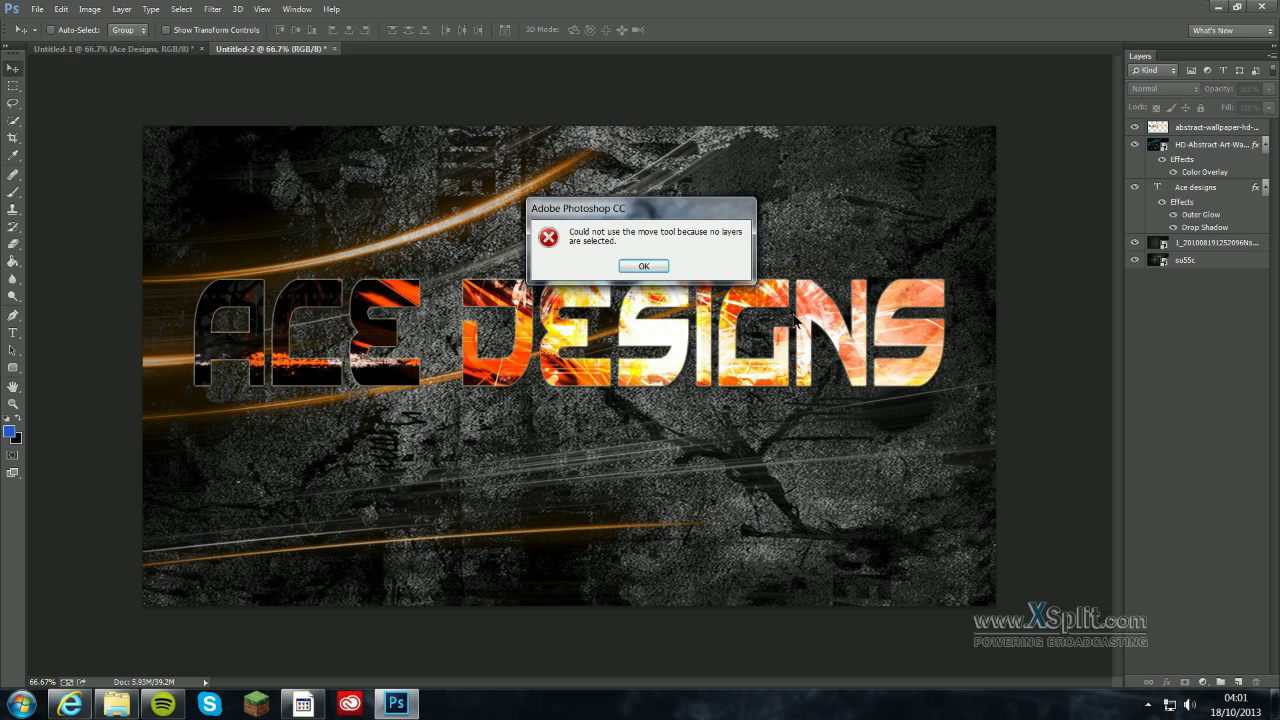
click(638, 267)
click(13, 87)
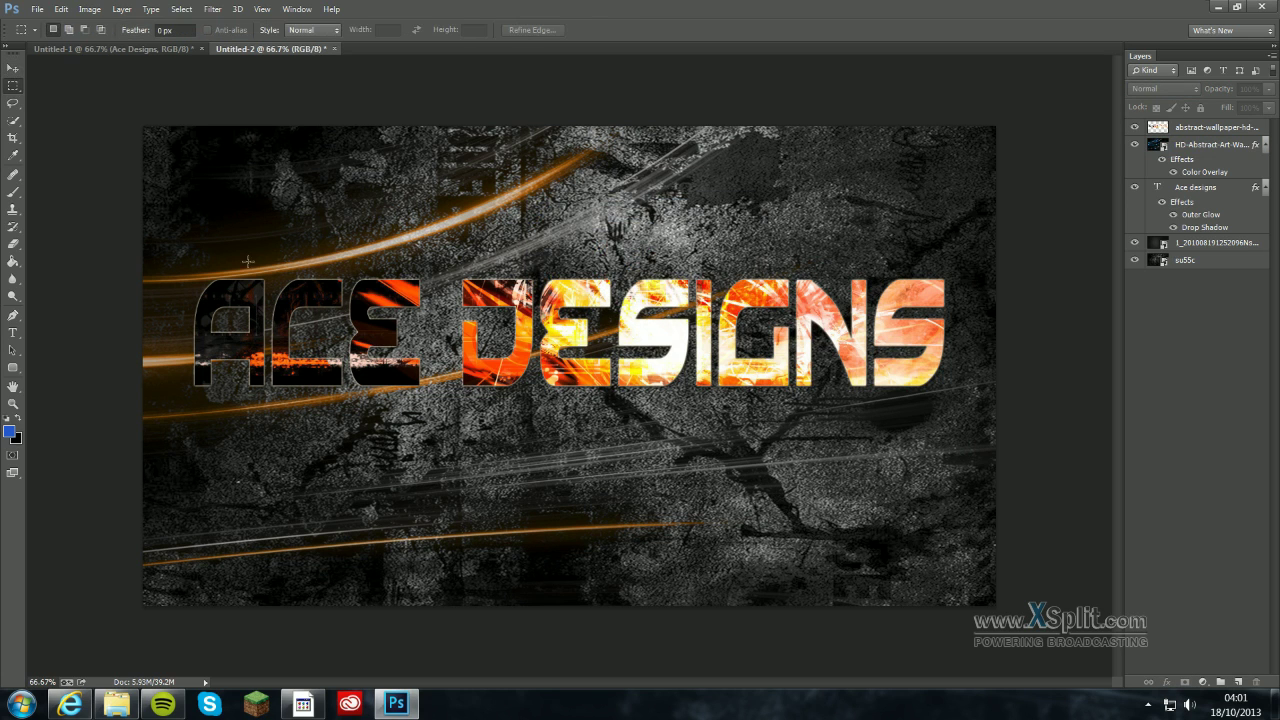
drag(169, 246, 970, 398)
click(13, 68)
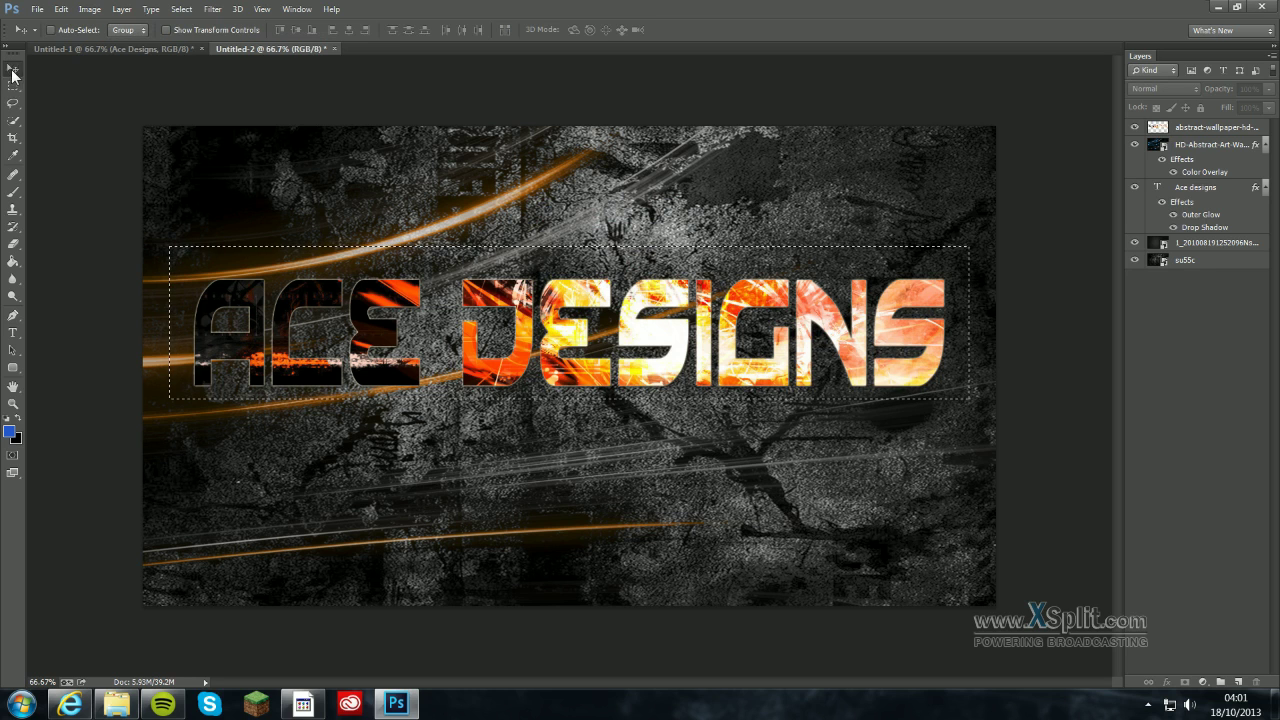
click(181, 9)
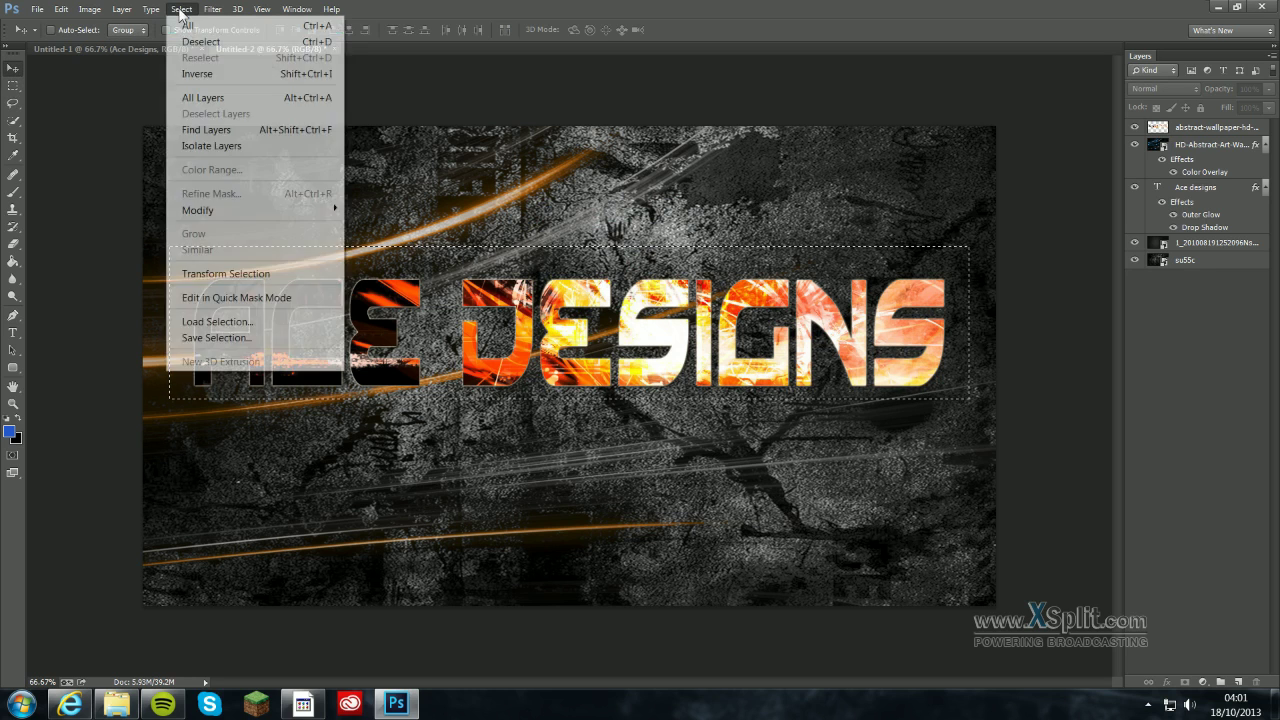
click(195, 42)
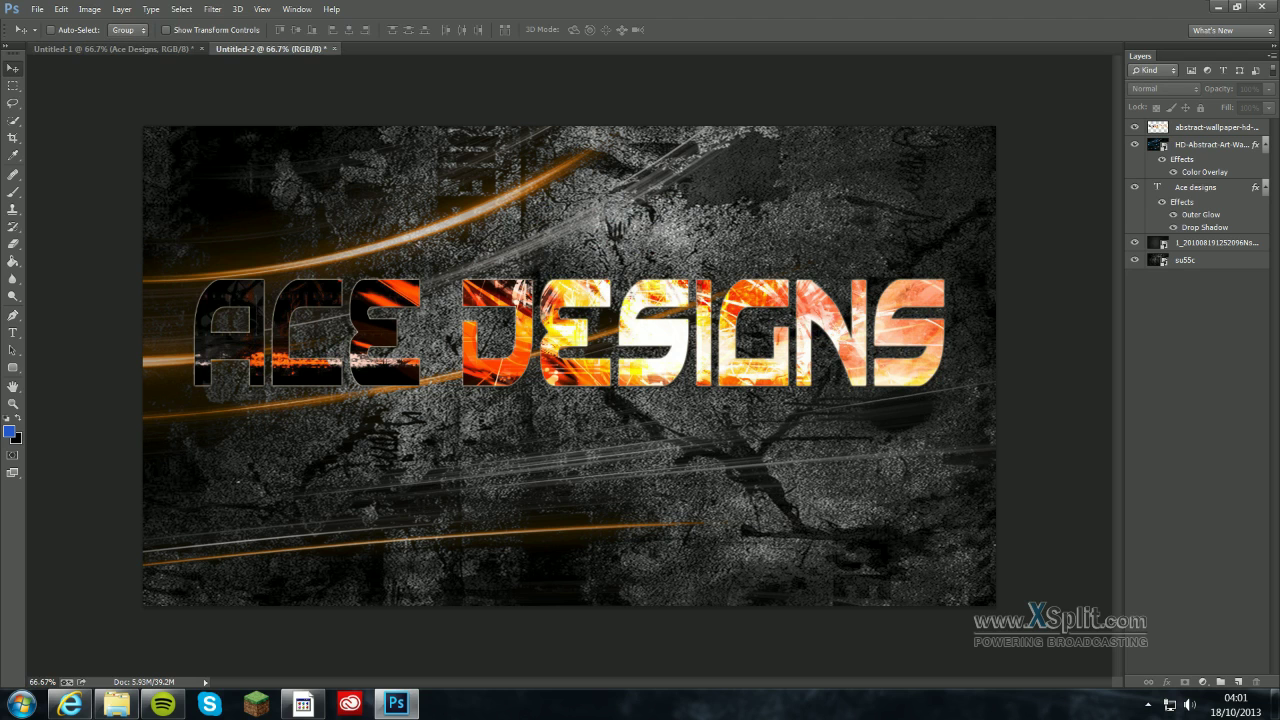
Drag in the Trinidad grunge flag image and stretch it to the canvas's left edge
drag(1110, 360, 424, 357)
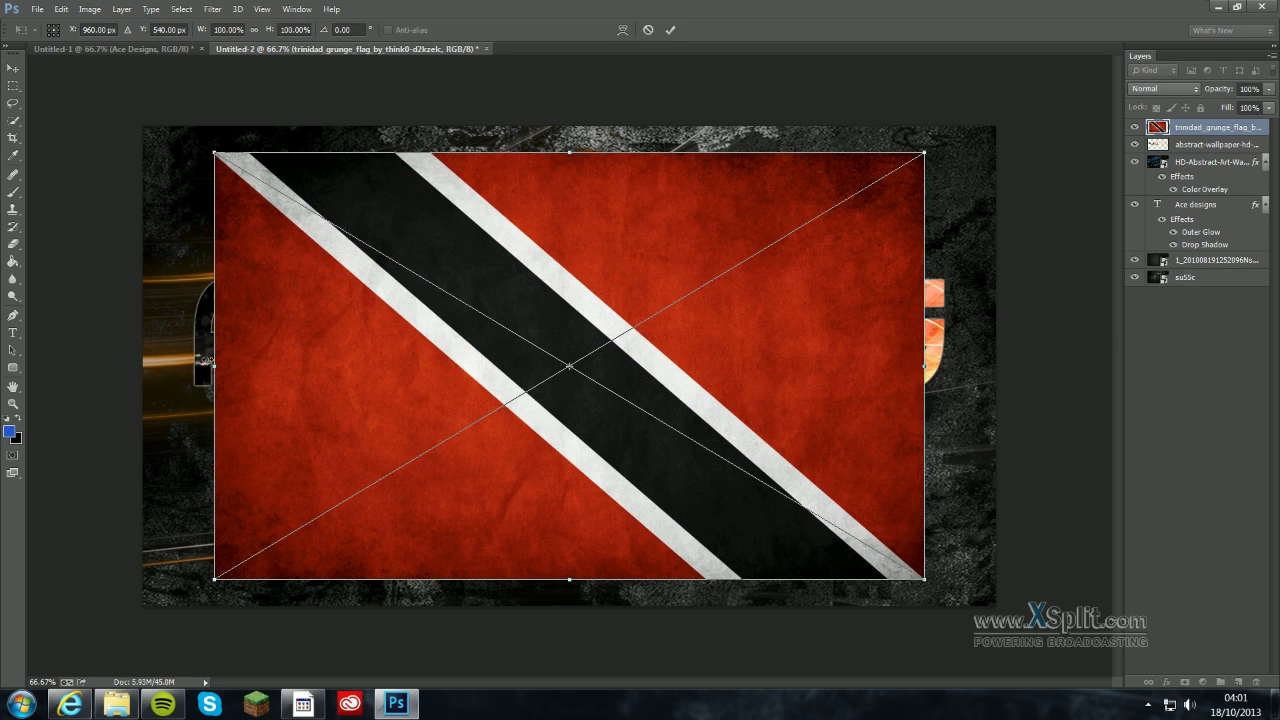
drag(214, 367, 150, 360)
click(671, 31)
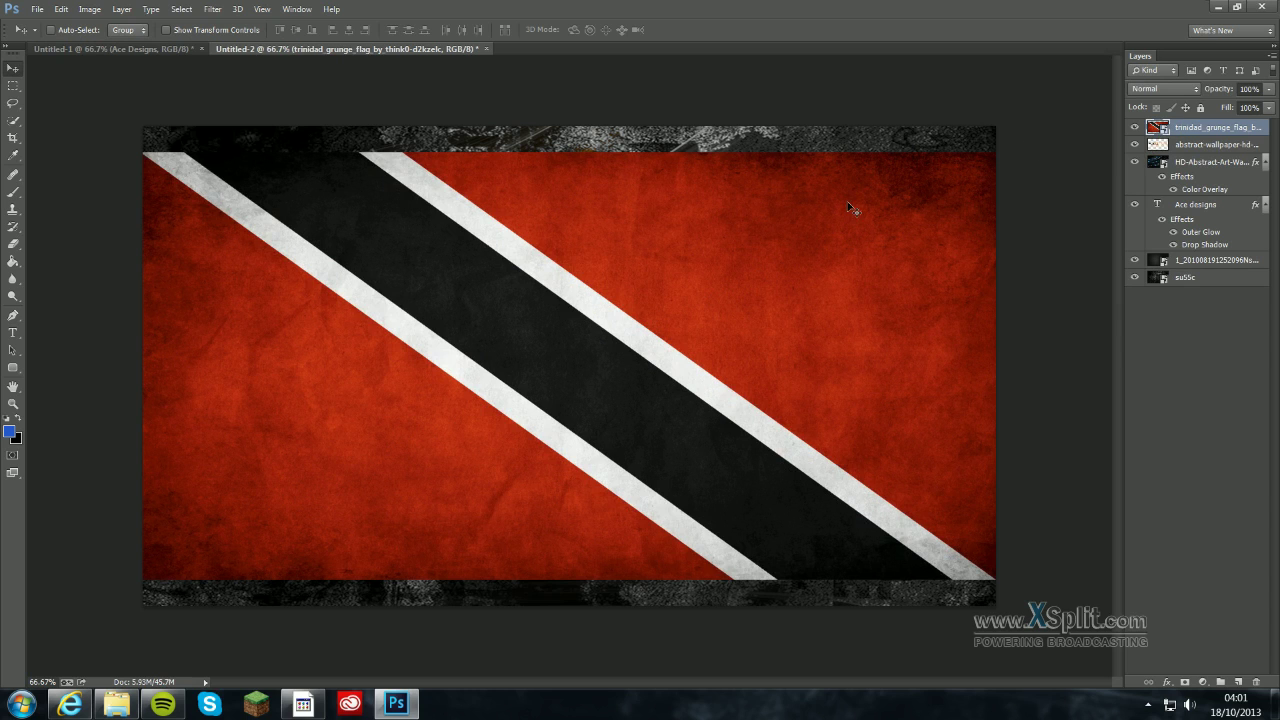
Select everything outside the ACE DESIGNS letters by inverting the text outline selection
ctrl+click(1157, 205)
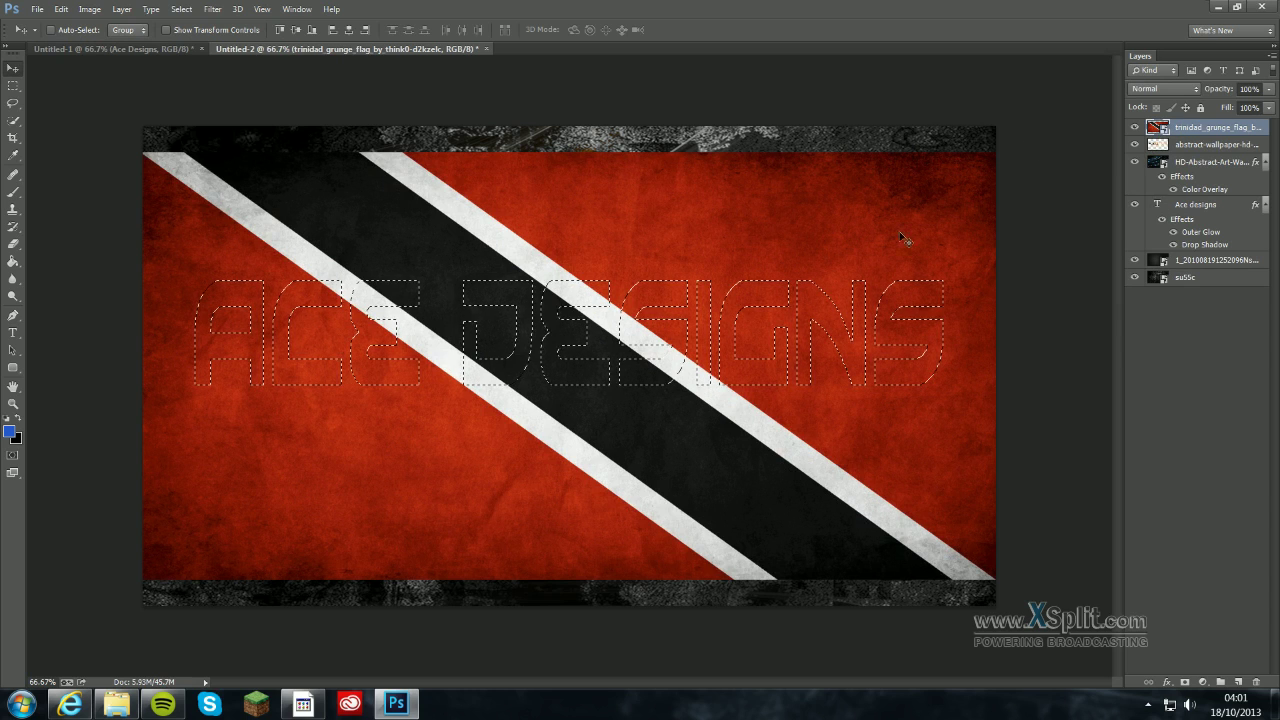
click(181, 9)
click(198, 73)
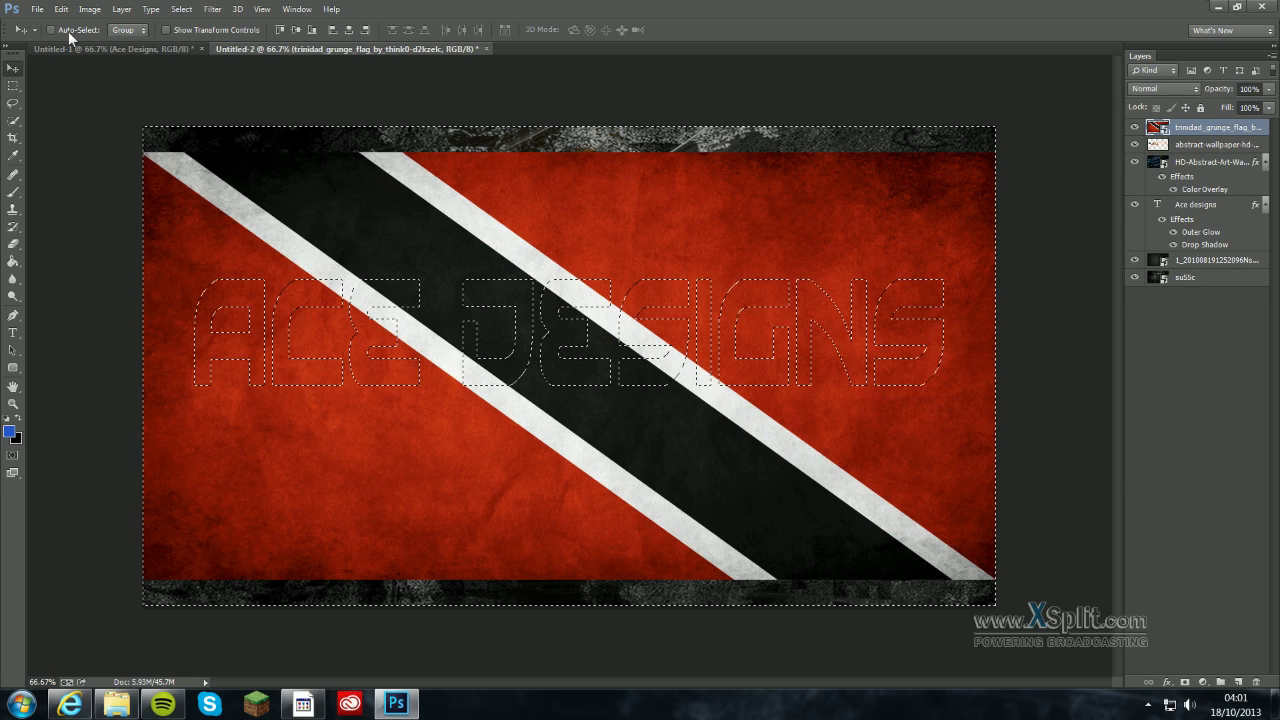
Rasterize the flag layer, delete it outside the letters, and deselect
click(13, 243)
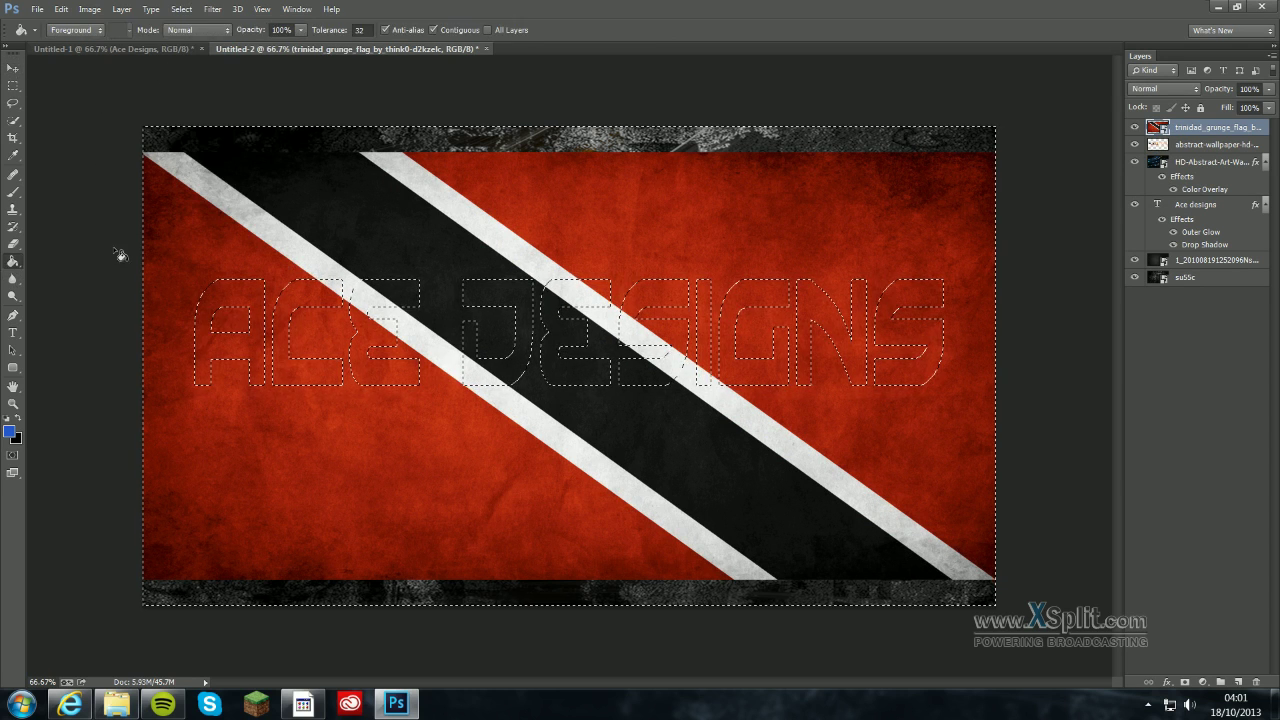
click(413, 214)
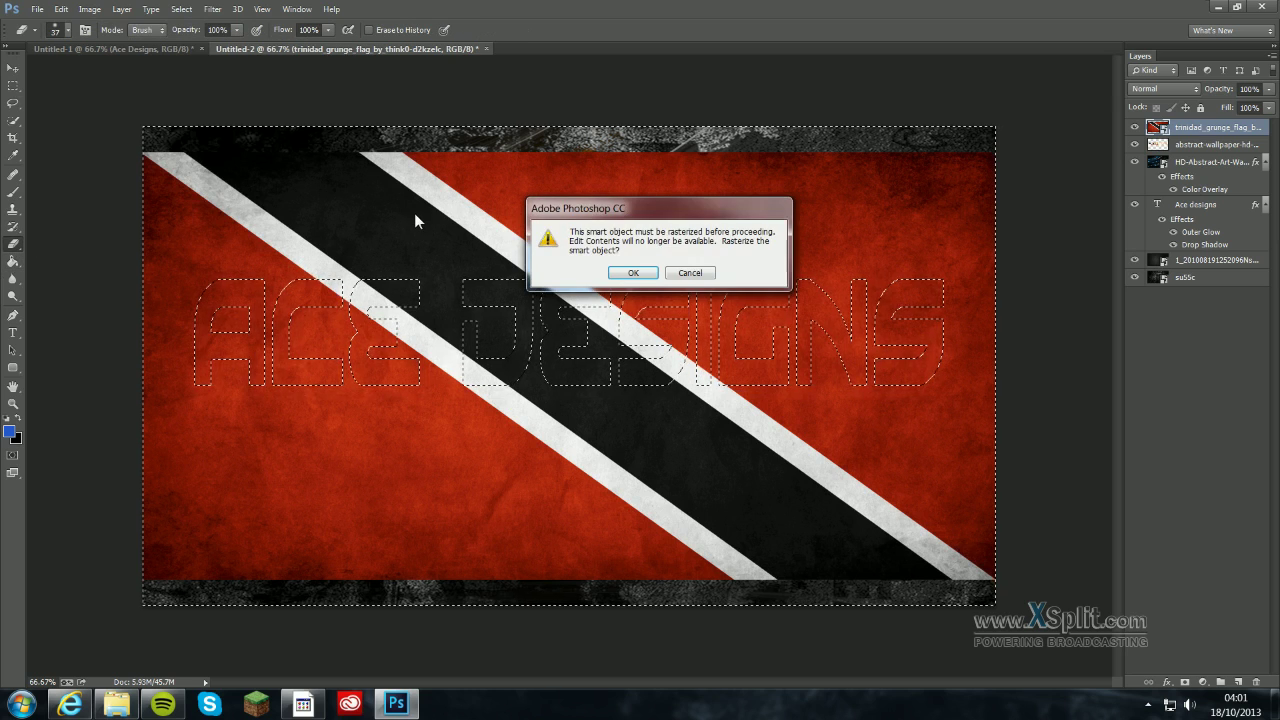
key(Return)
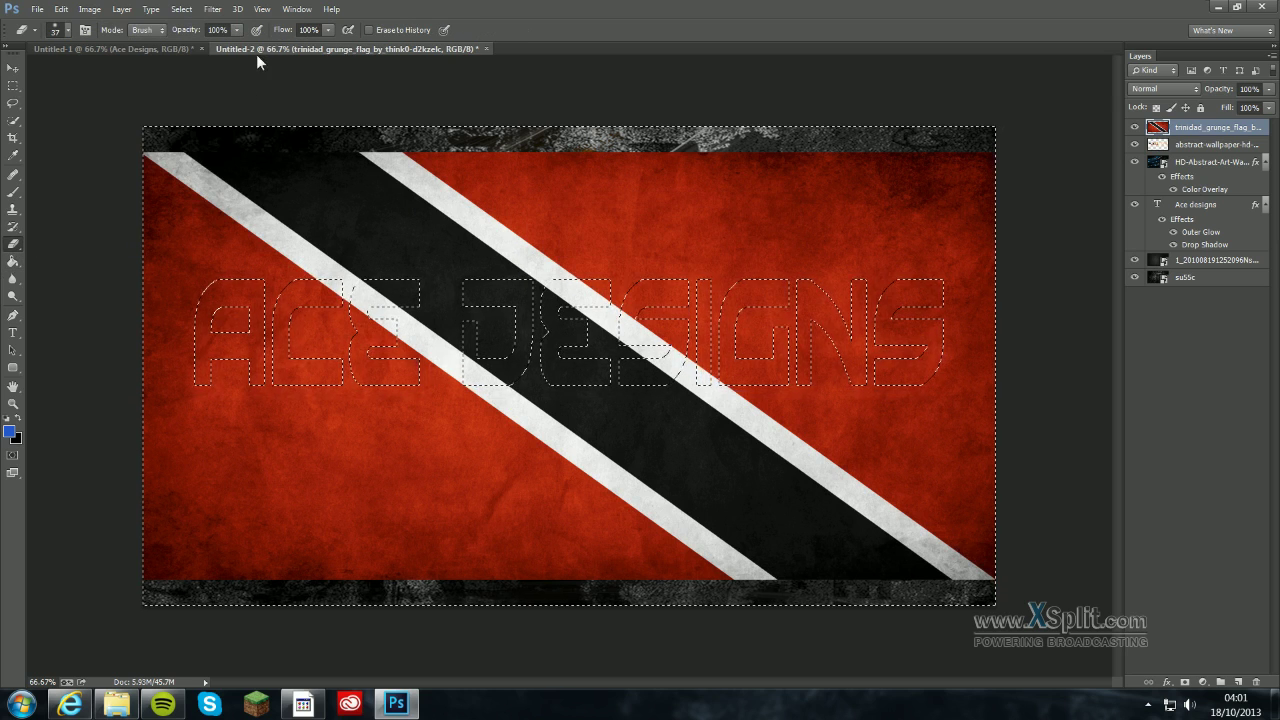
key(Delete)
click(13, 67)
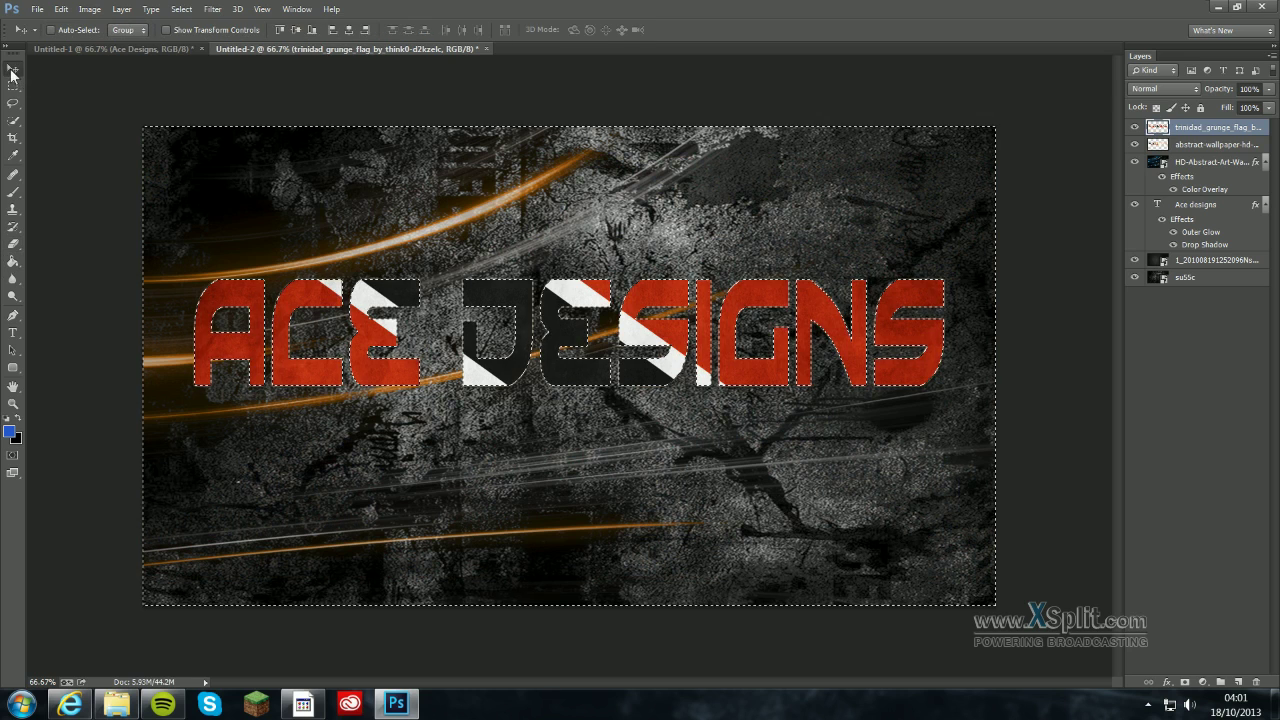
click(190, 9)
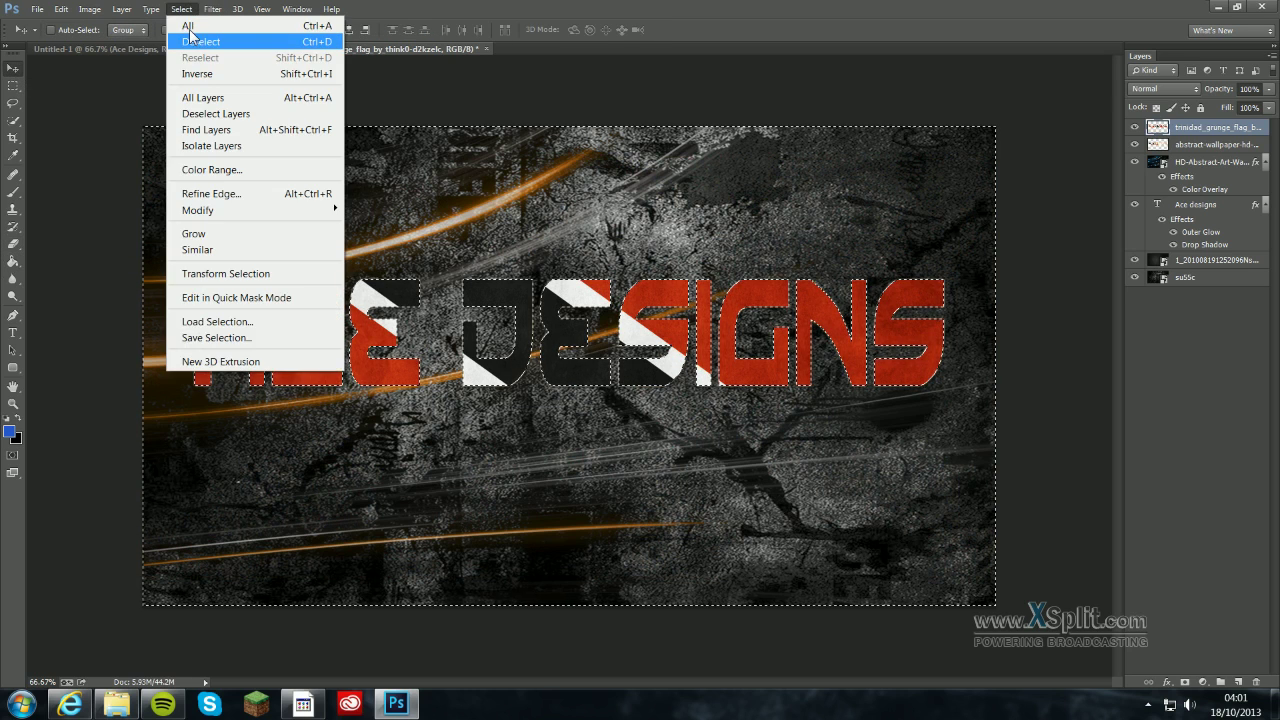
click(205, 37)
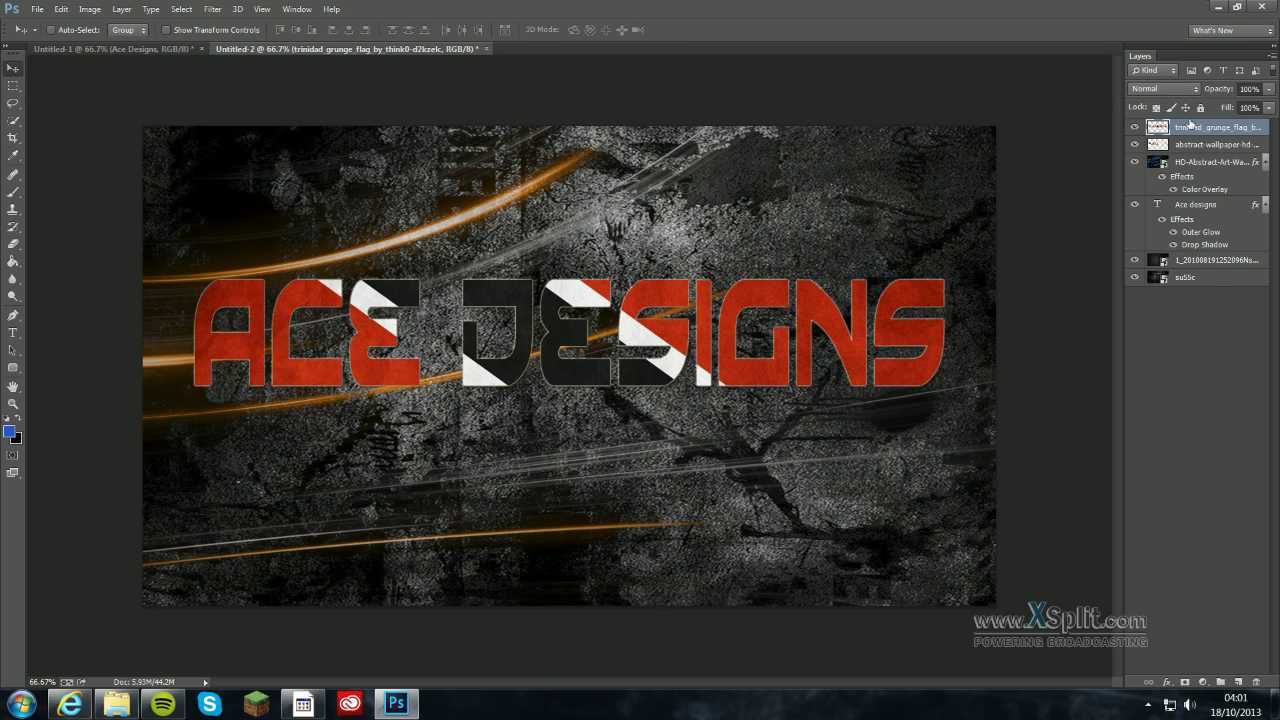
Cycle the flag layer's blend mode to Exclusion, then switch to the Untitled-1 document
click(1158, 88)
click(1162, 88)
scroll(1161, 88, down, 6)
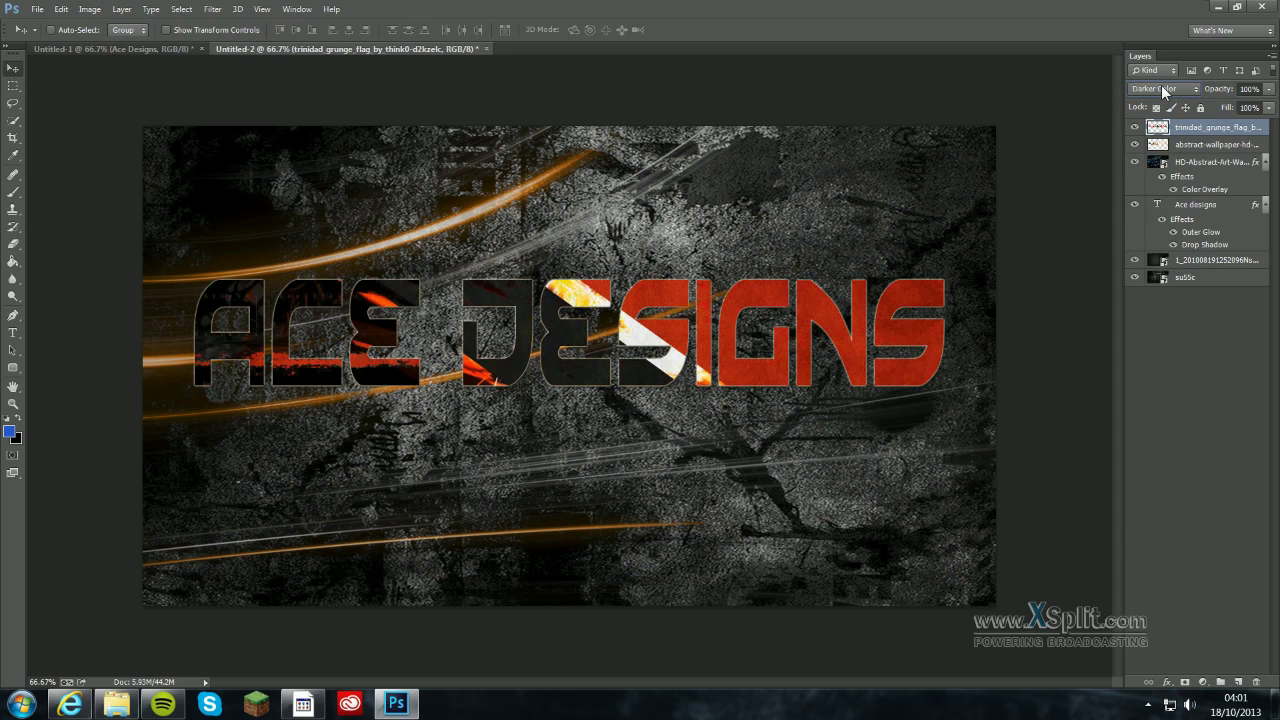
scroll(1161, 88, down, 3)
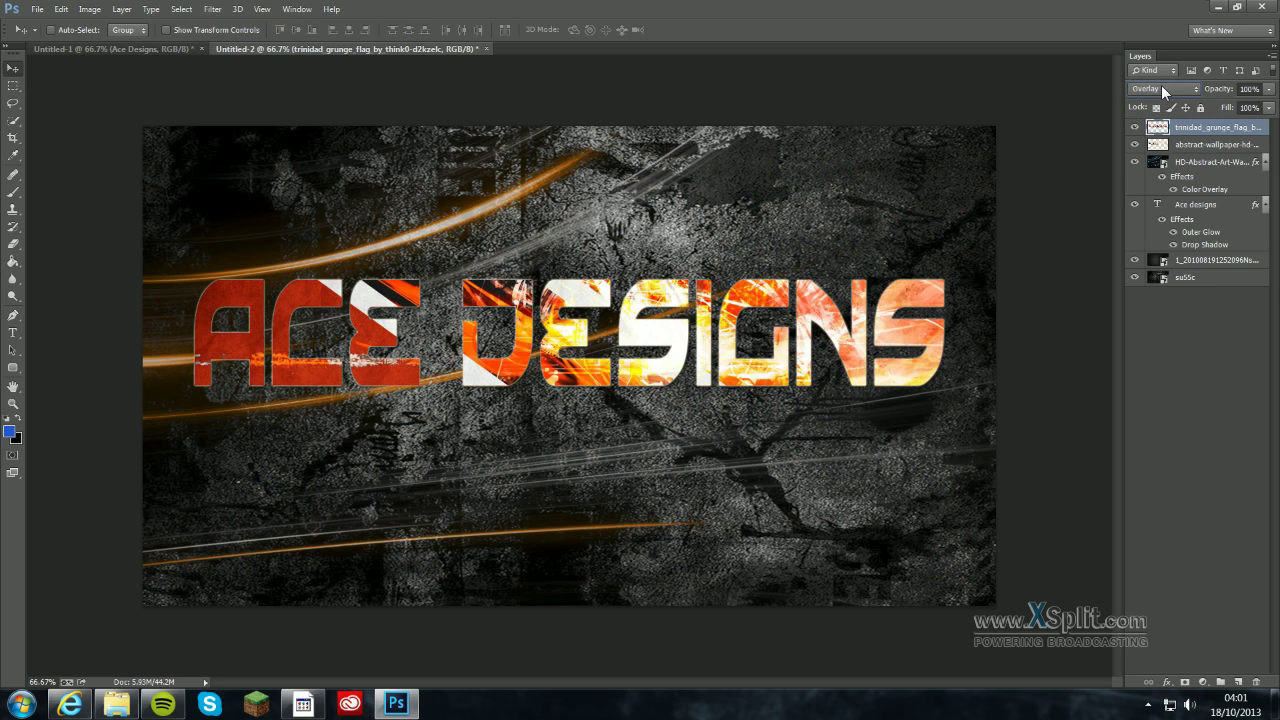
scroll(1161, 88, down, 2)
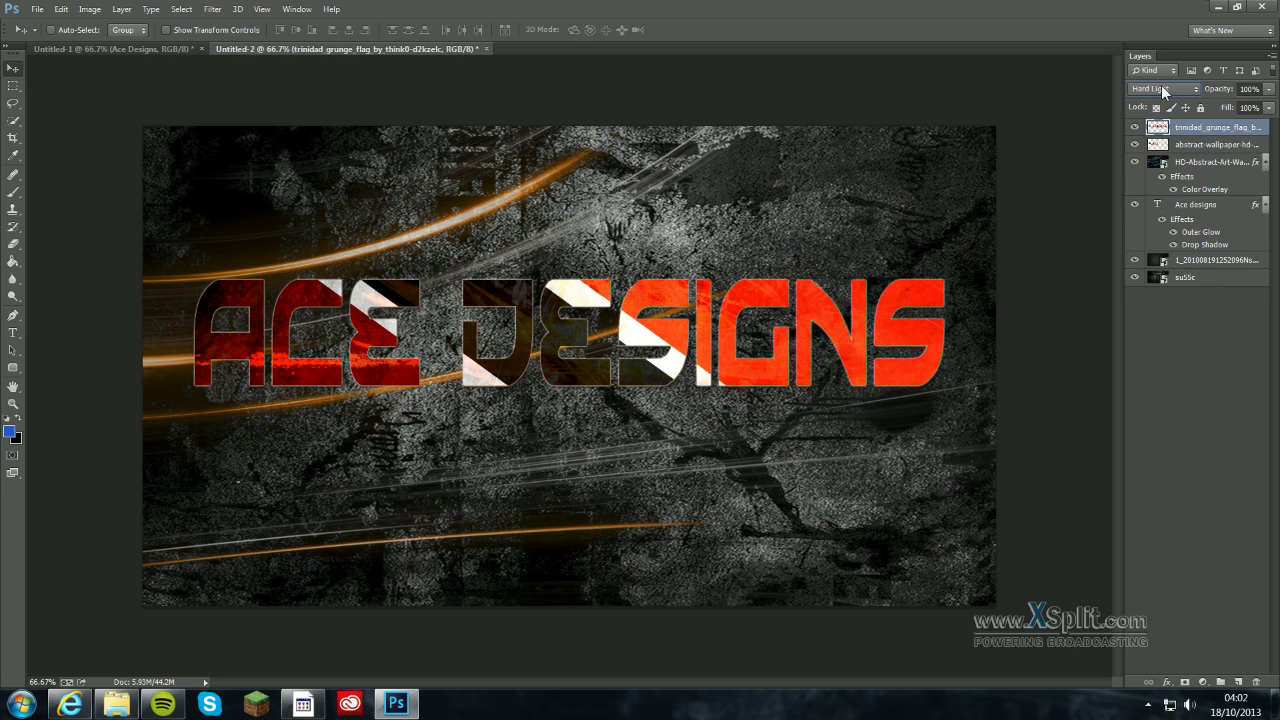
scroll(1161, 88, down, 3)
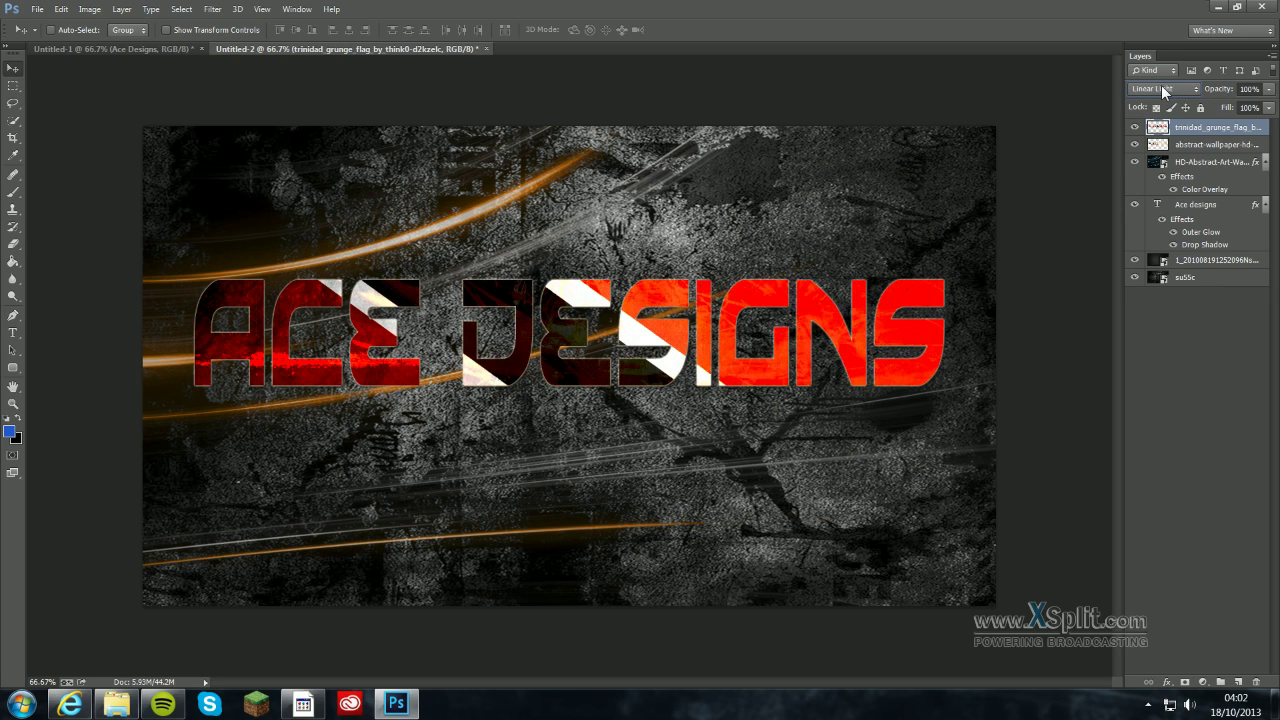
scroll(1161, 88, down, 2)
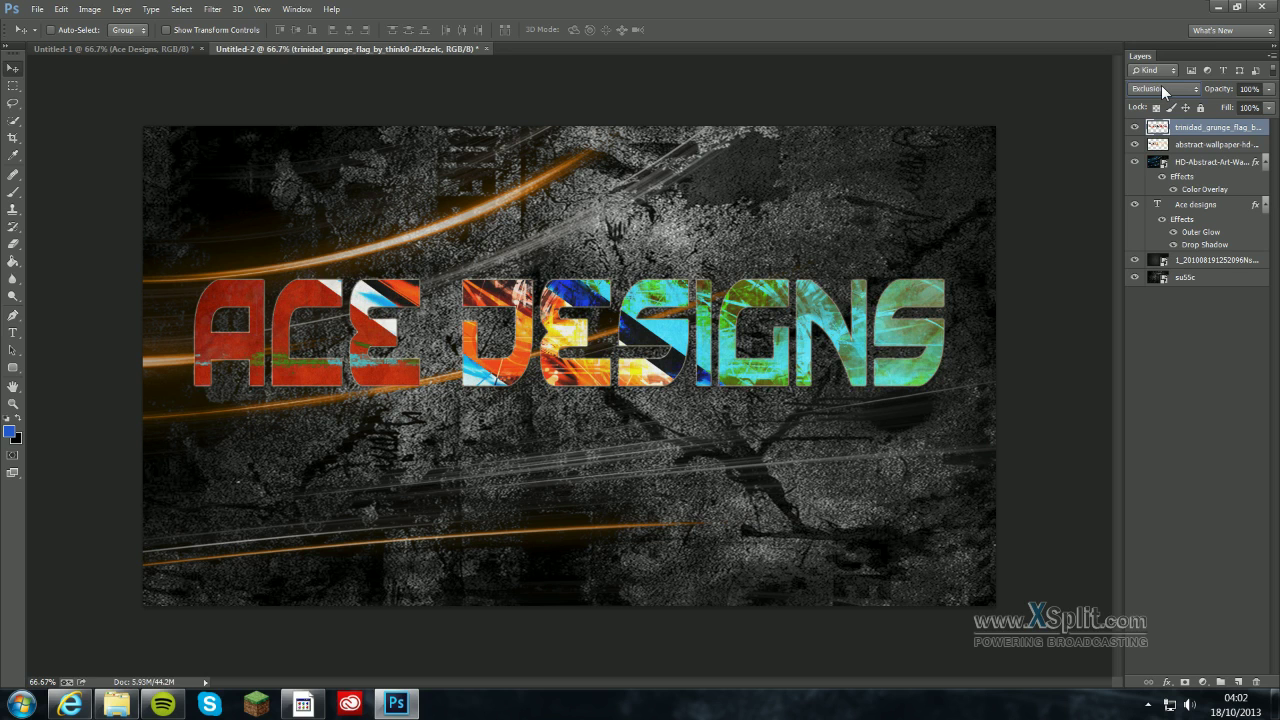
click(176, 47)
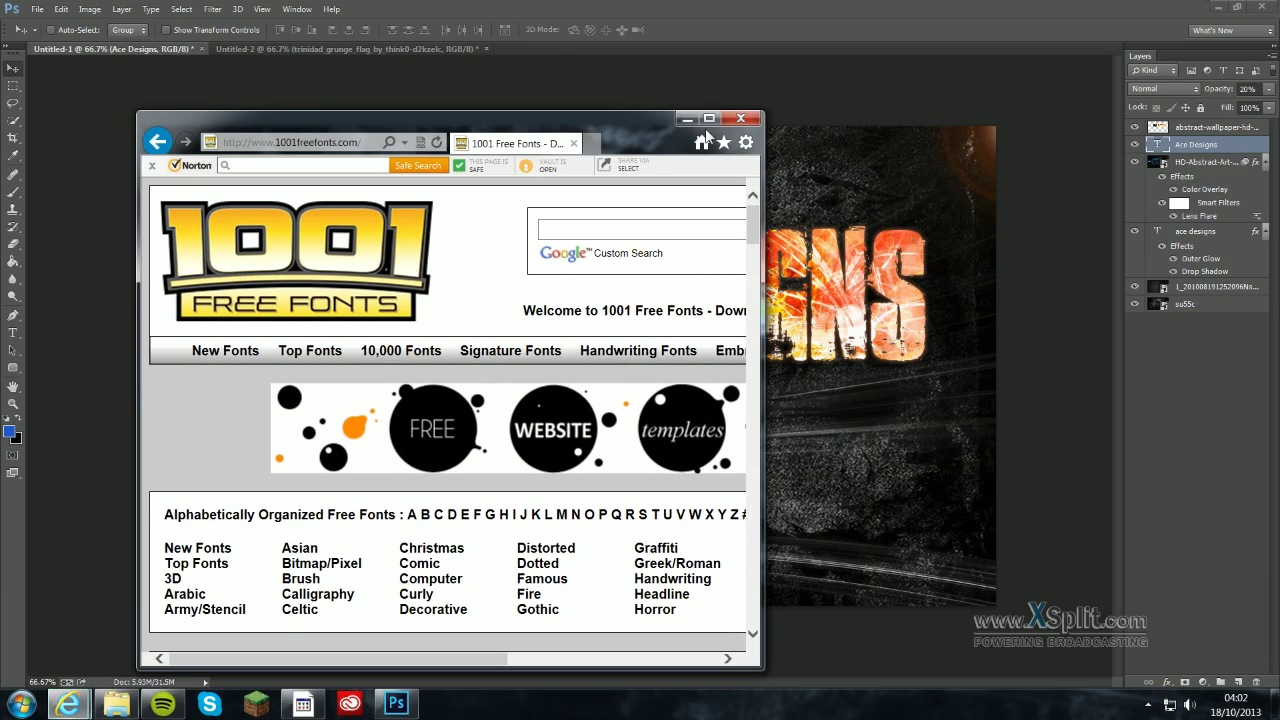
Maximize the 1001 Free Fonts browser to show today's featured fonts, then open Windows Explorer
click(719, 127)
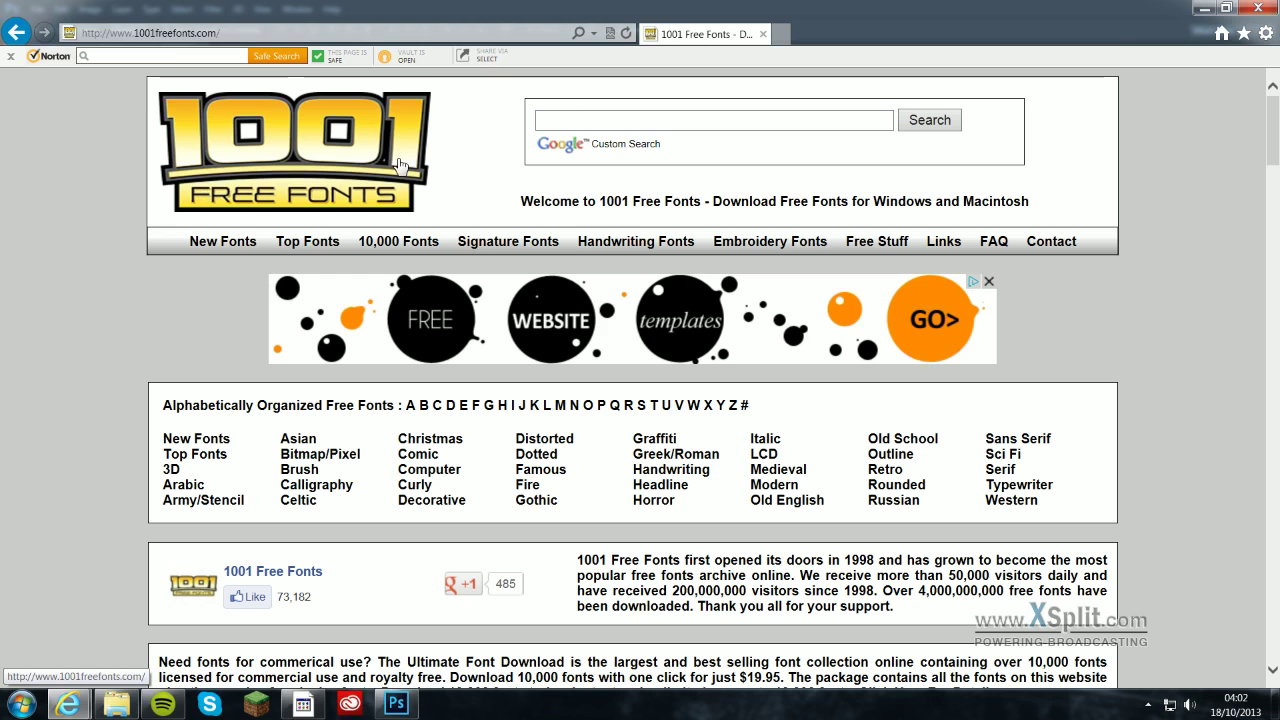
scroll(925, 320, down, 1)
scroll(925, 320, down, 5)
scroll(844, 332, up, 4)
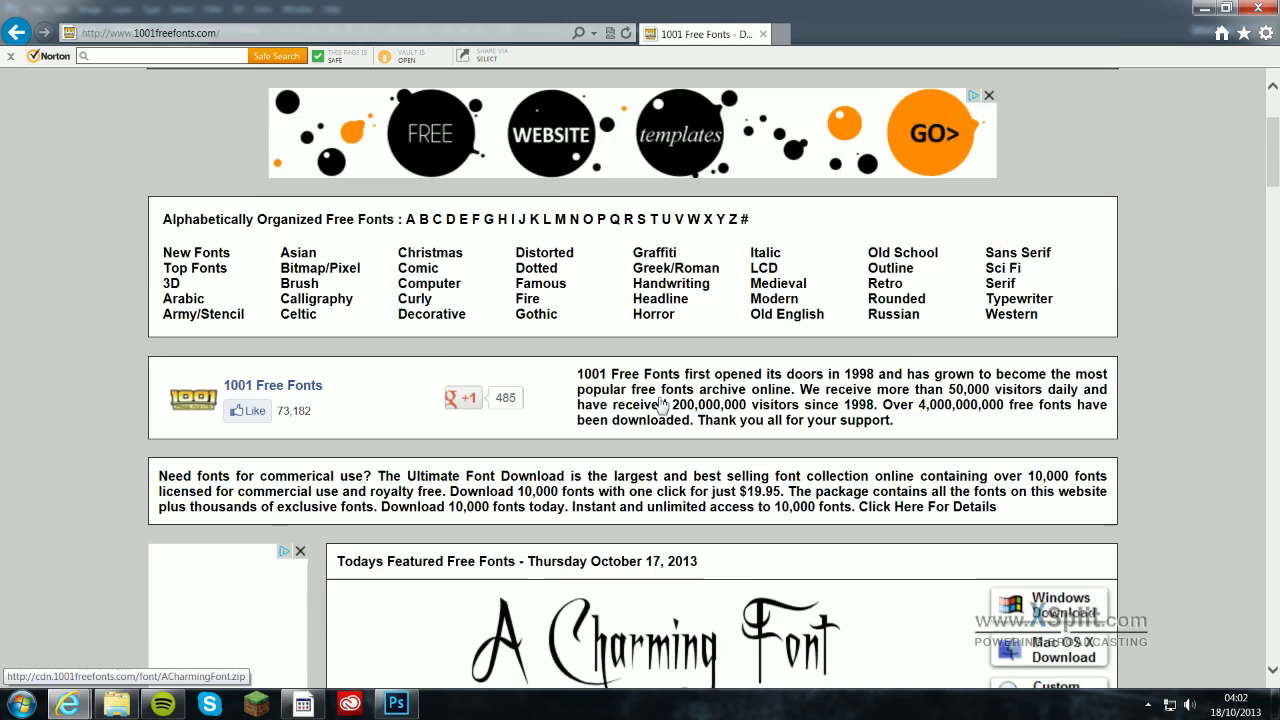
scroll(437, 432, down, 5)
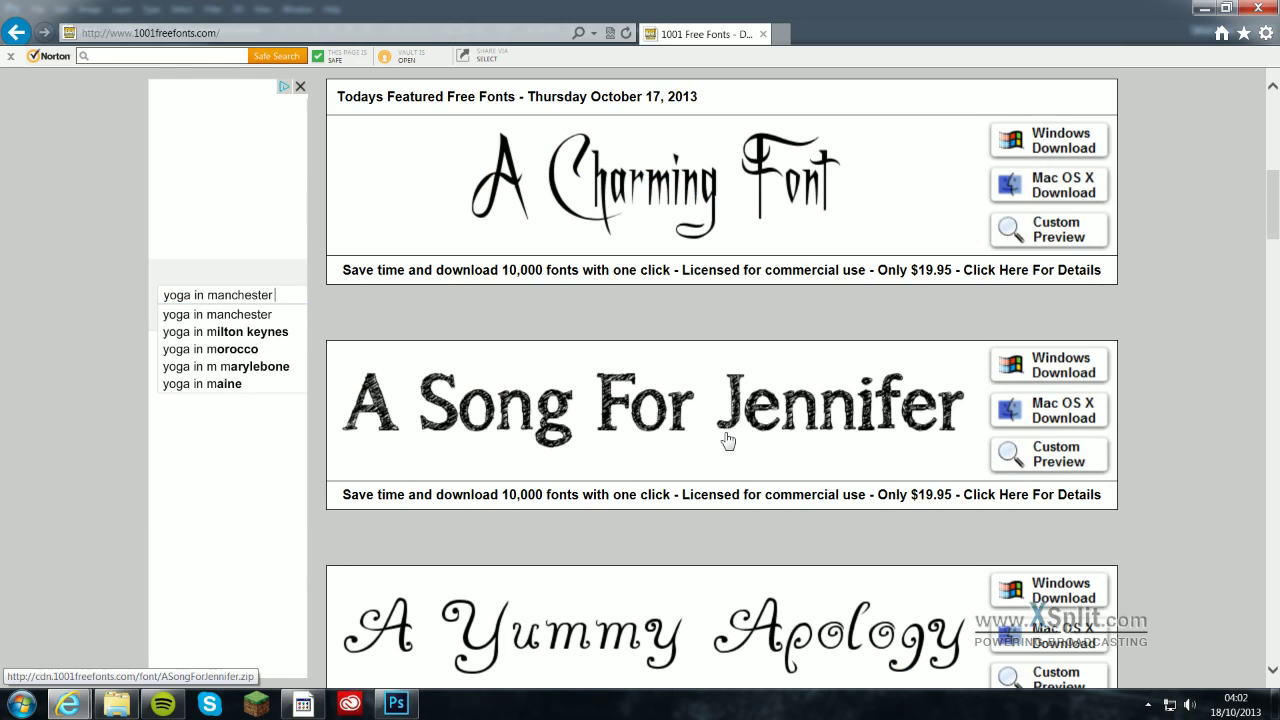
click(22, 704)
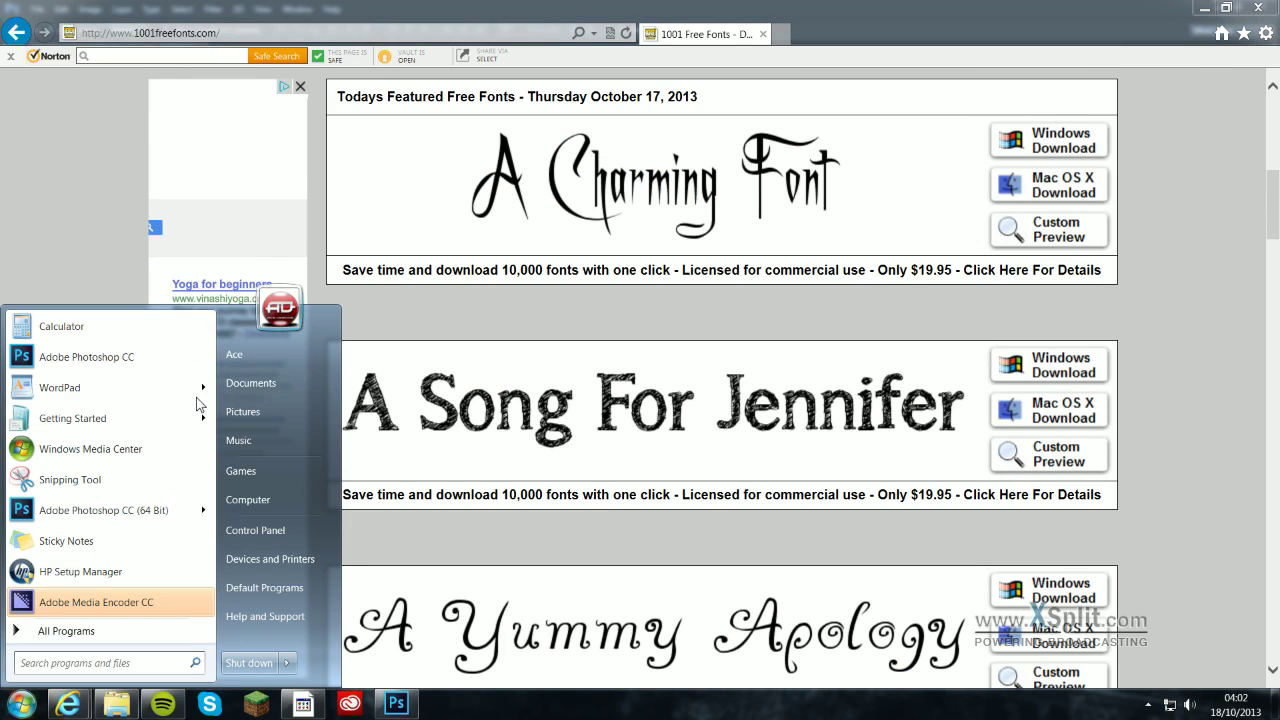
click(245, 380)
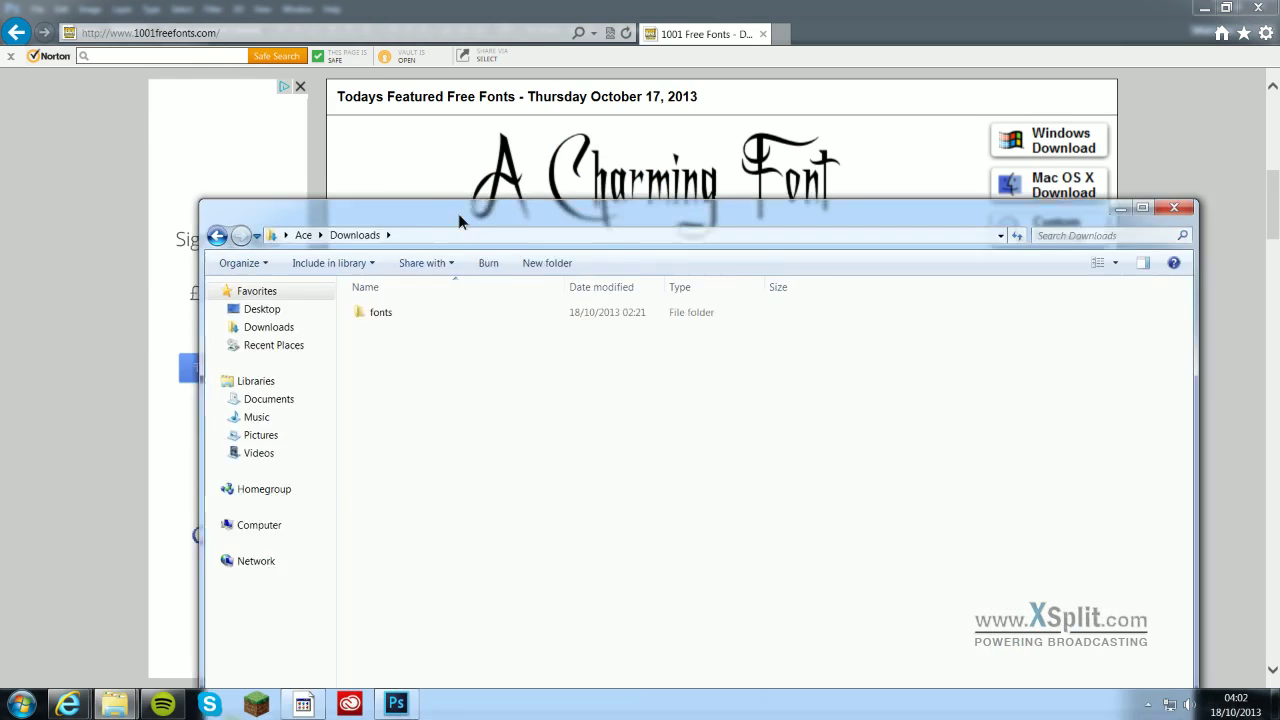
Preview the Aerovias Brasil NF font from the AeroviasBrasil zip in the fonts folder
drag(458, 213, 427, 153)
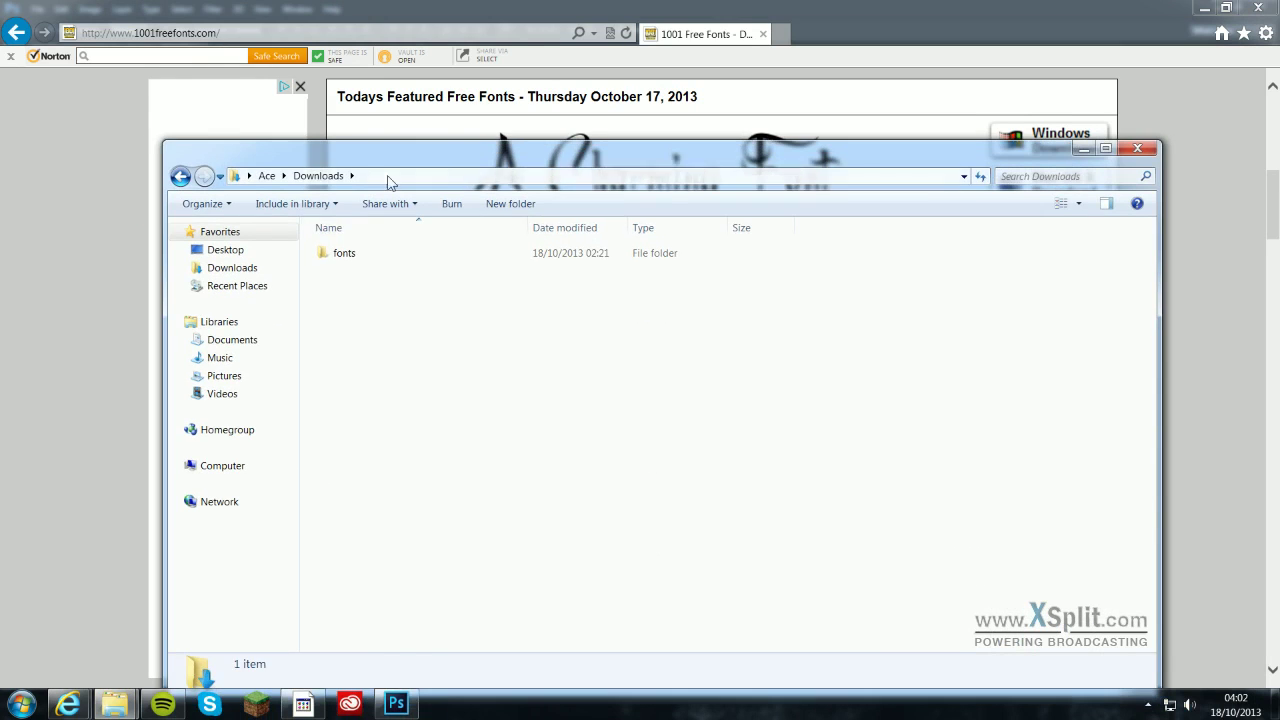
double_click(345, 253)
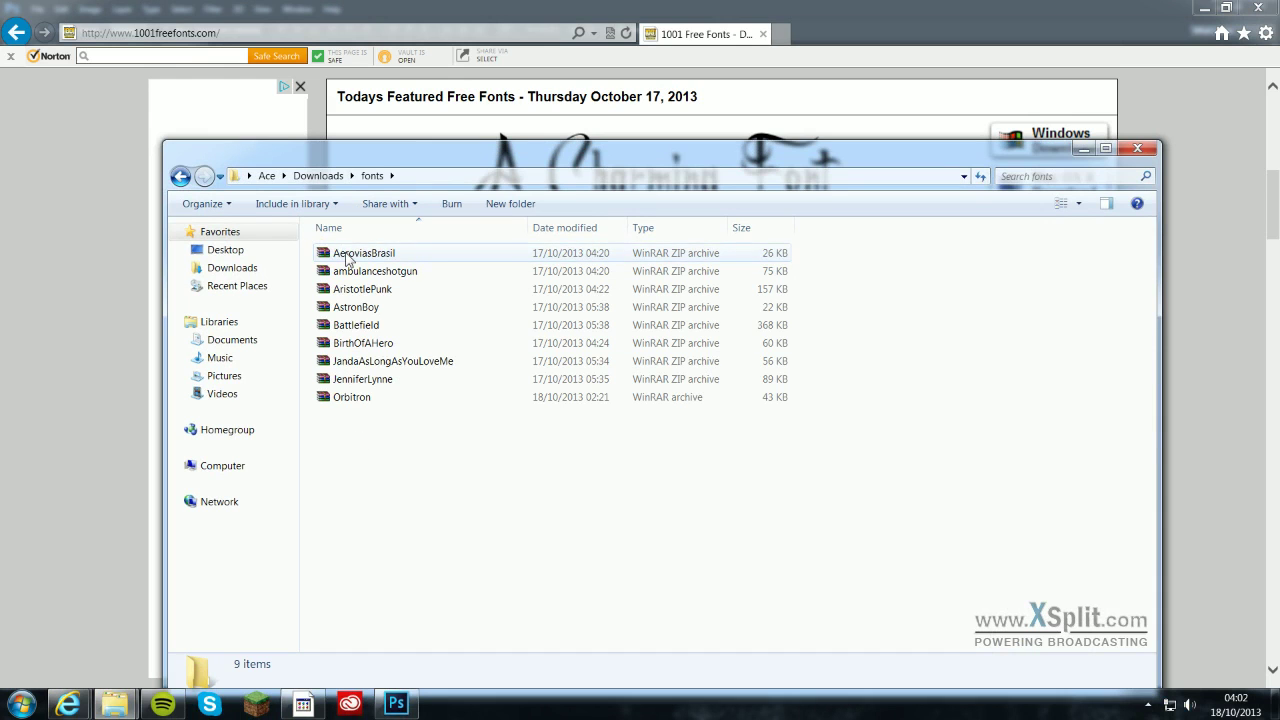
double_click(346, 256)
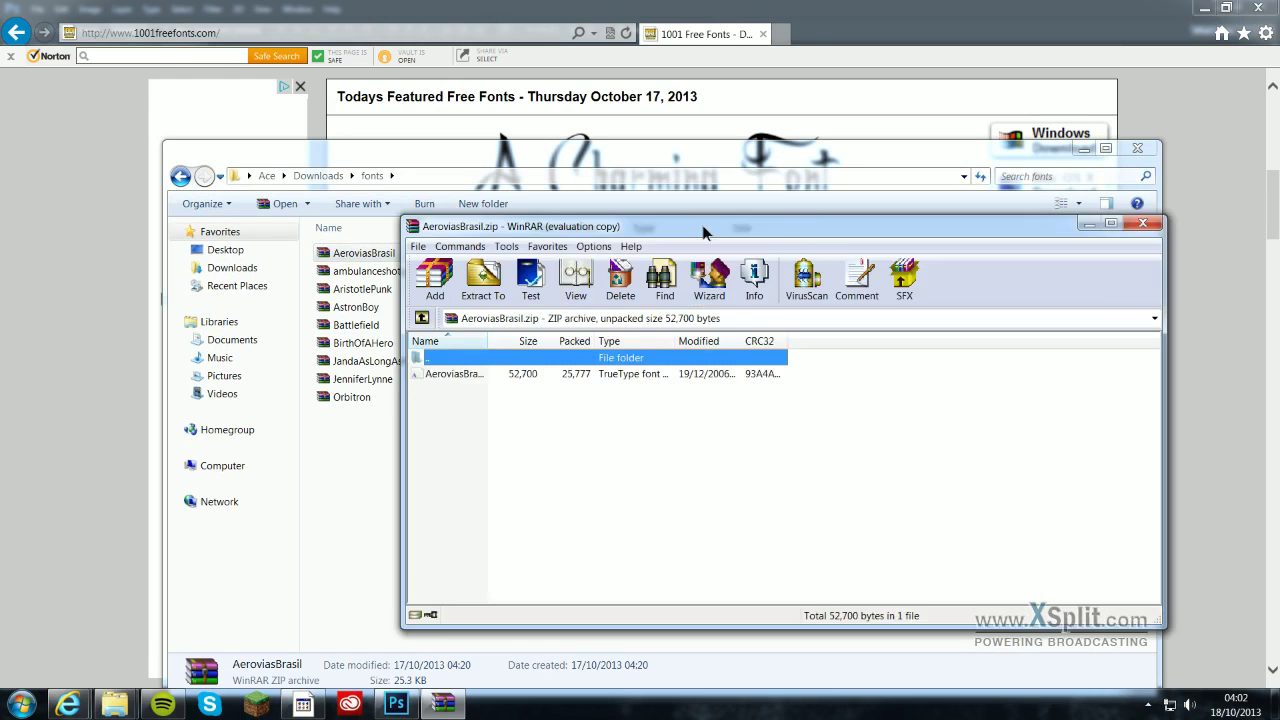
double_click(132, 343)
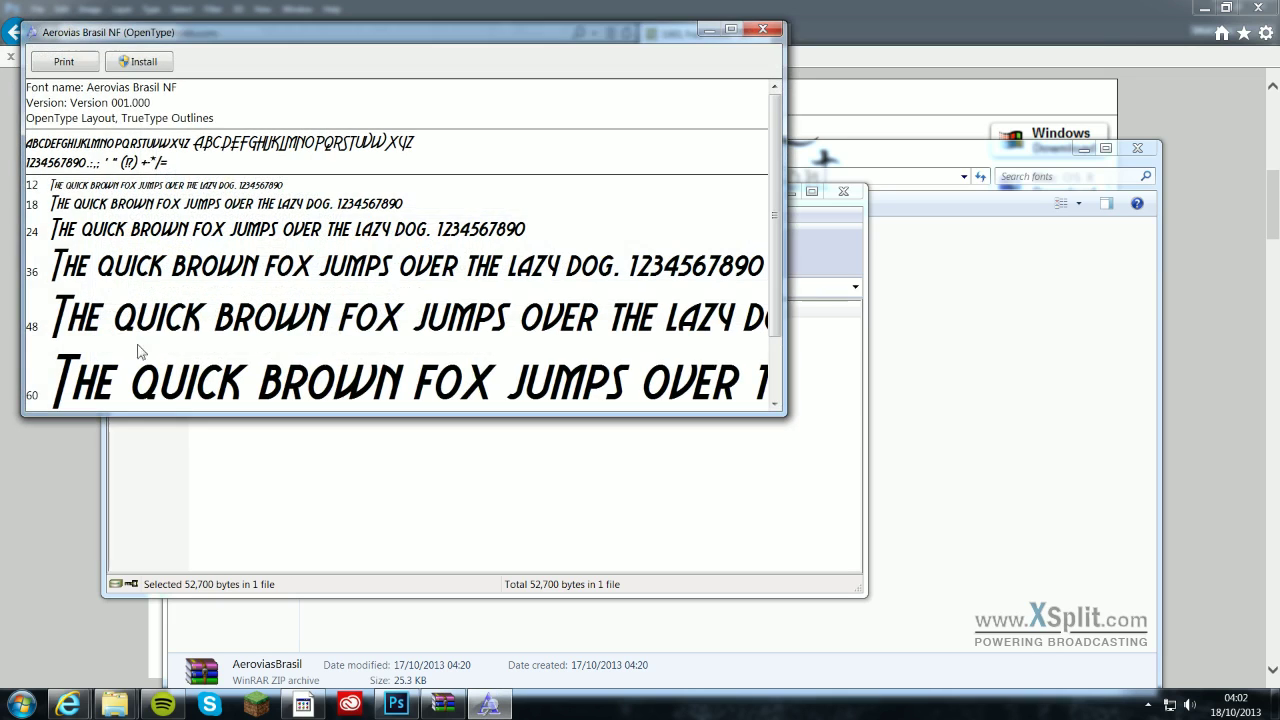
Close the font preview, WinRAR, Explorer and the browser to return to Photoshop
click(763, 30)
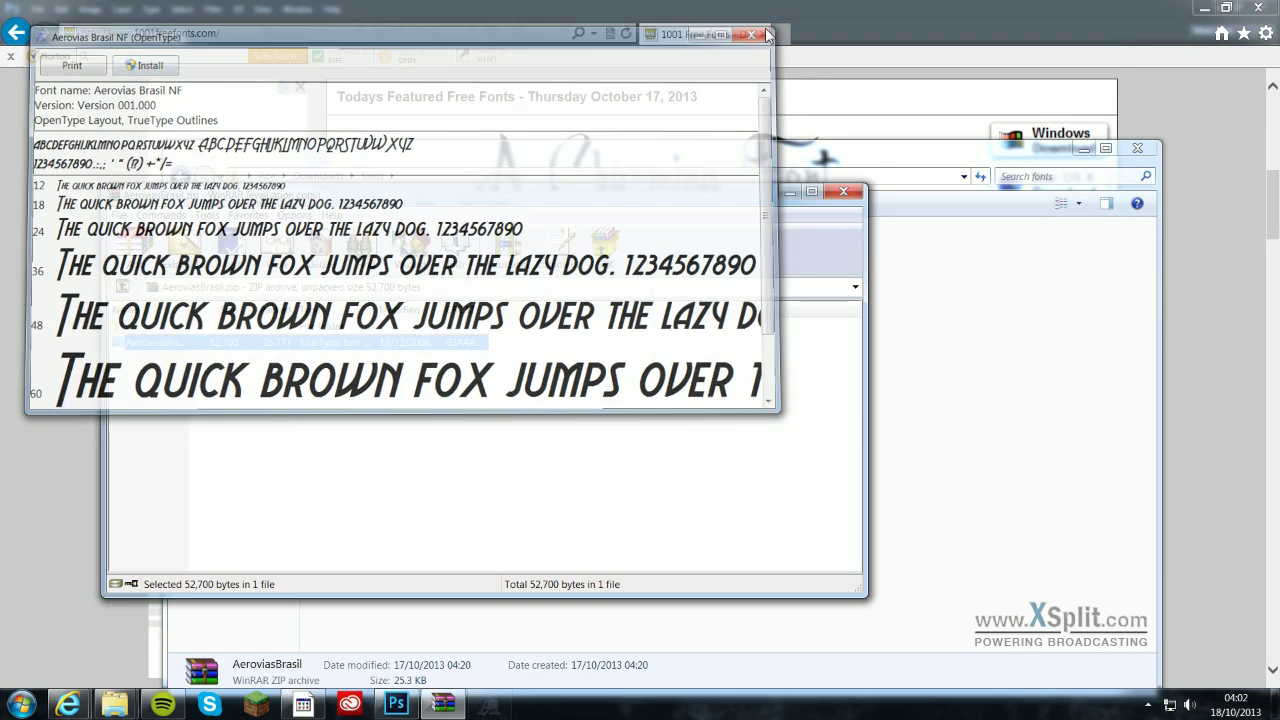
click(838, 194)
click(1137, 148)
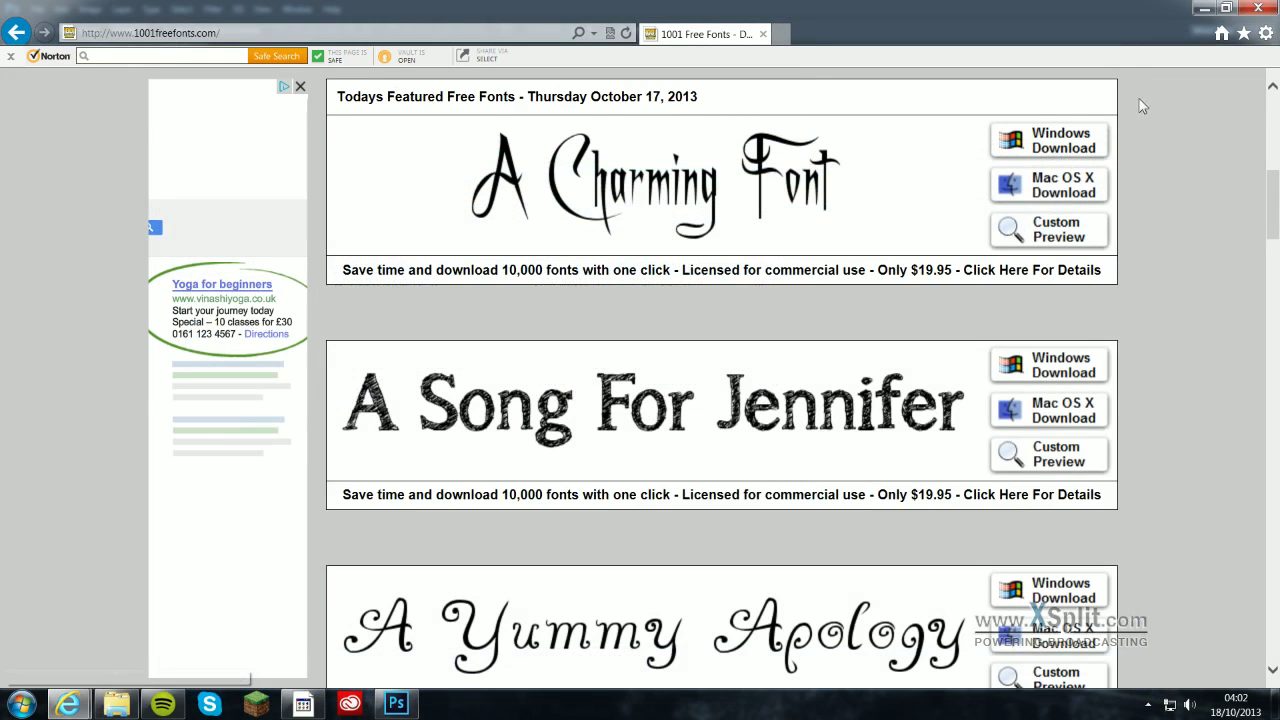
click(1258, 8)
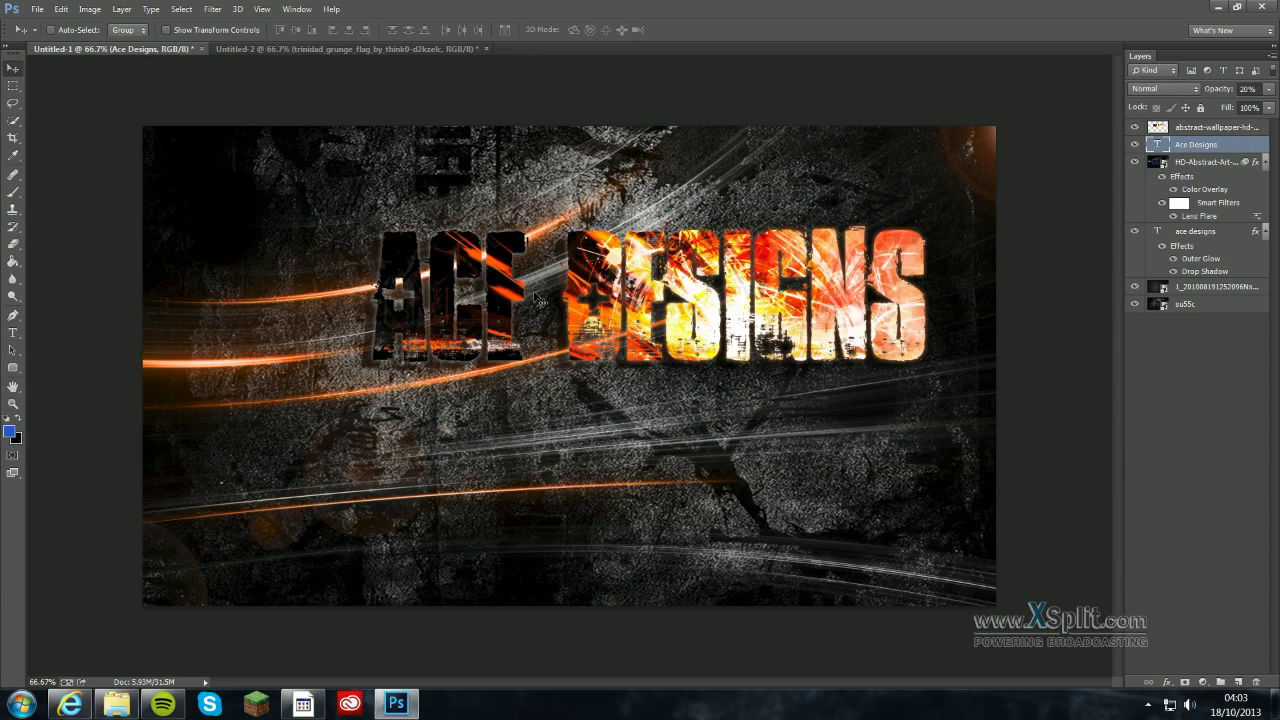
In Untitled-2, shift the flag lettering lower right and draw a top-left text box using Battlefield
click(245, 49)
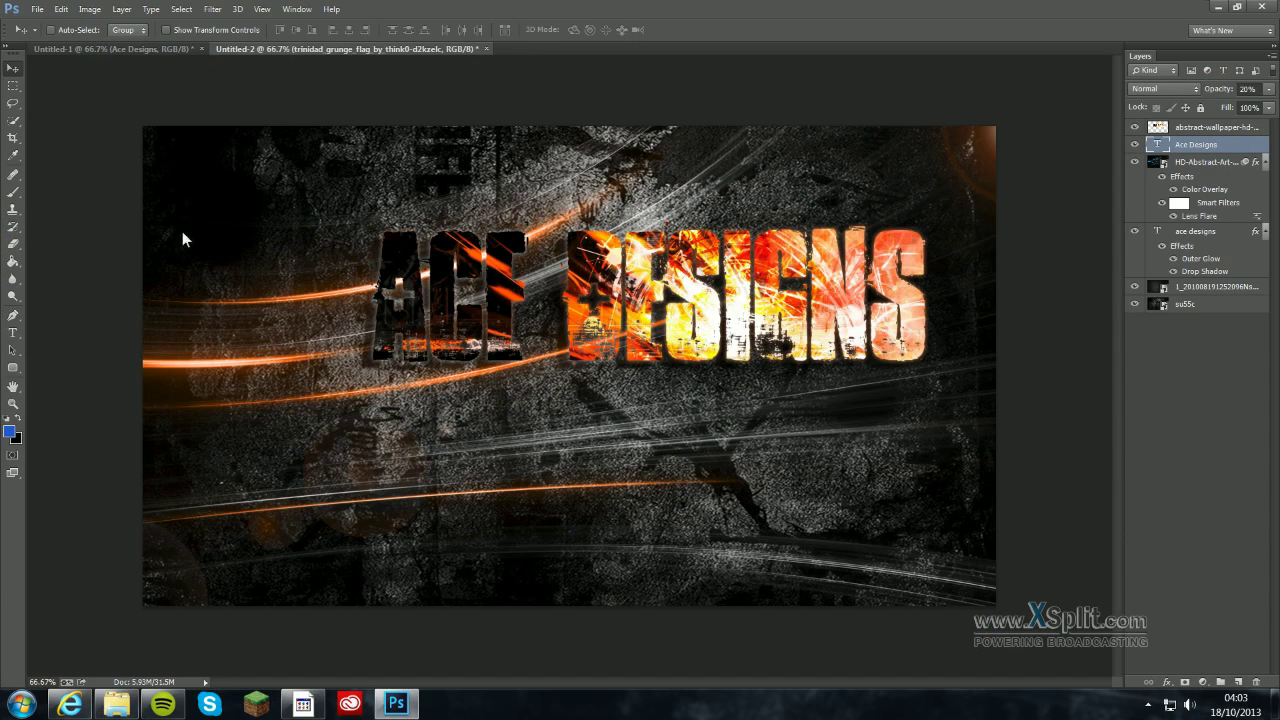
drag(214, 178, 309, 241)
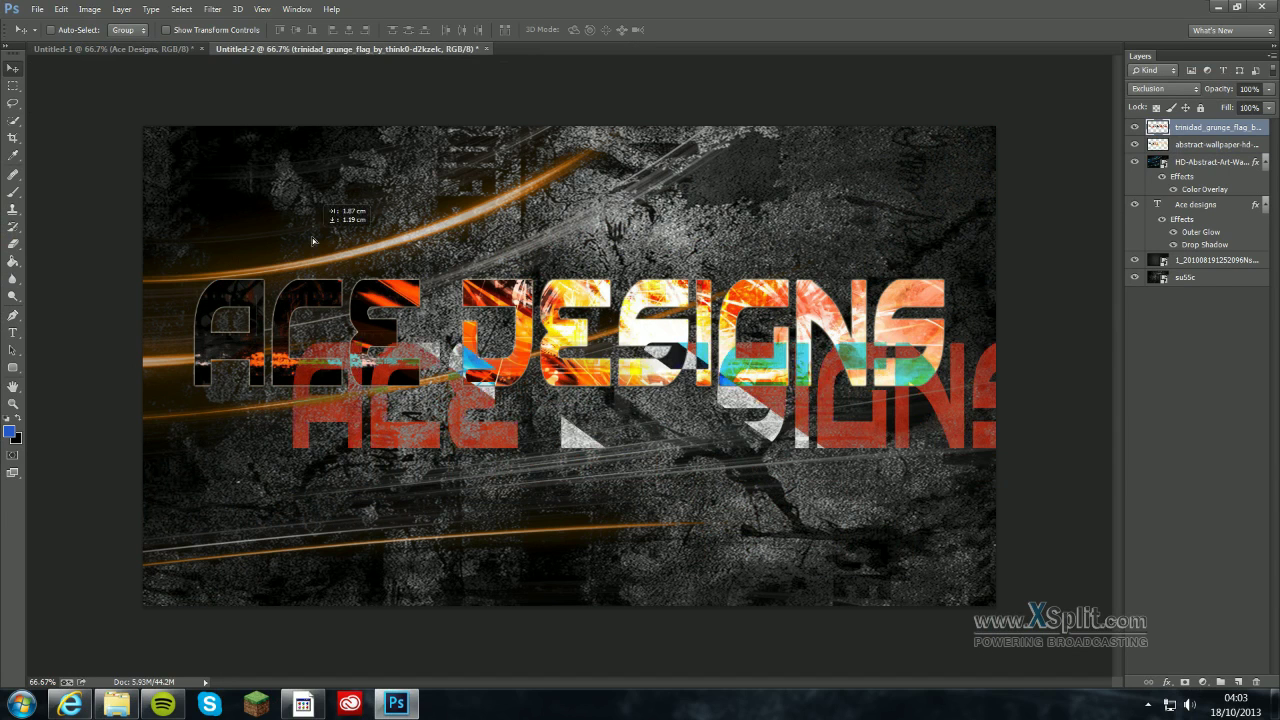
click(13, 334)
drag(178, 197, 679, 410)
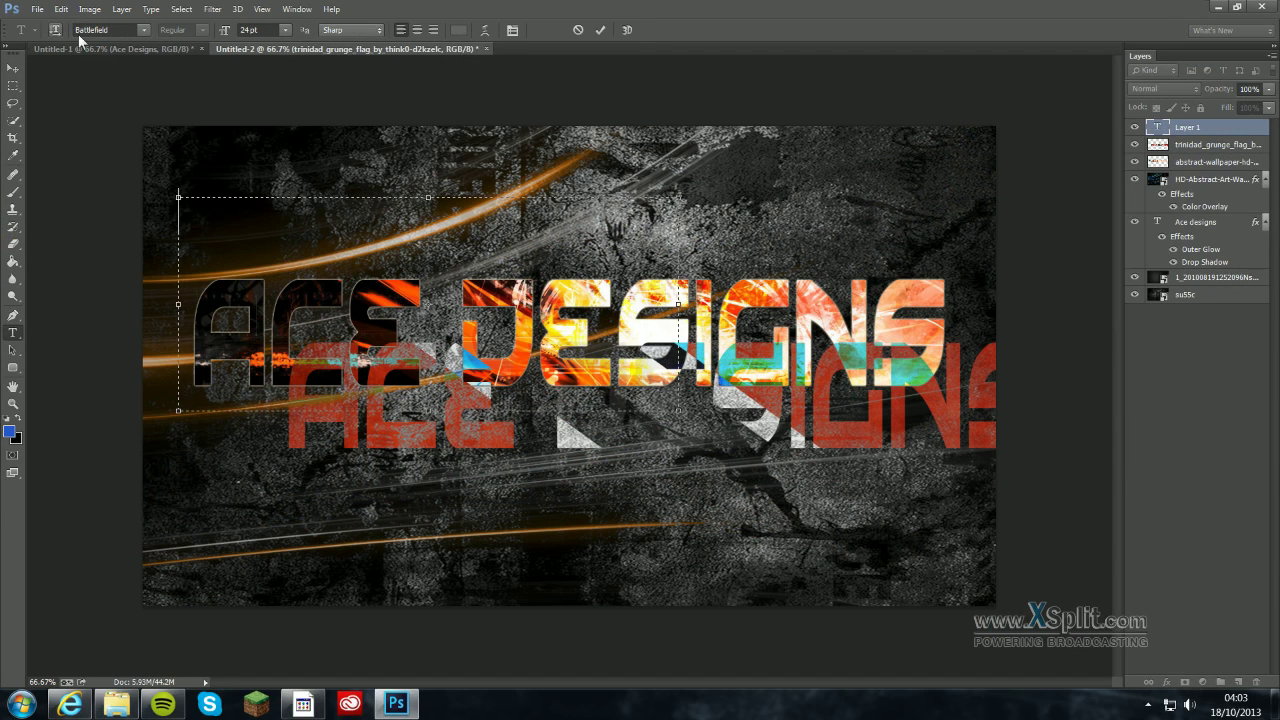
click(143, 30)
scroll(165, 90, up, 3)
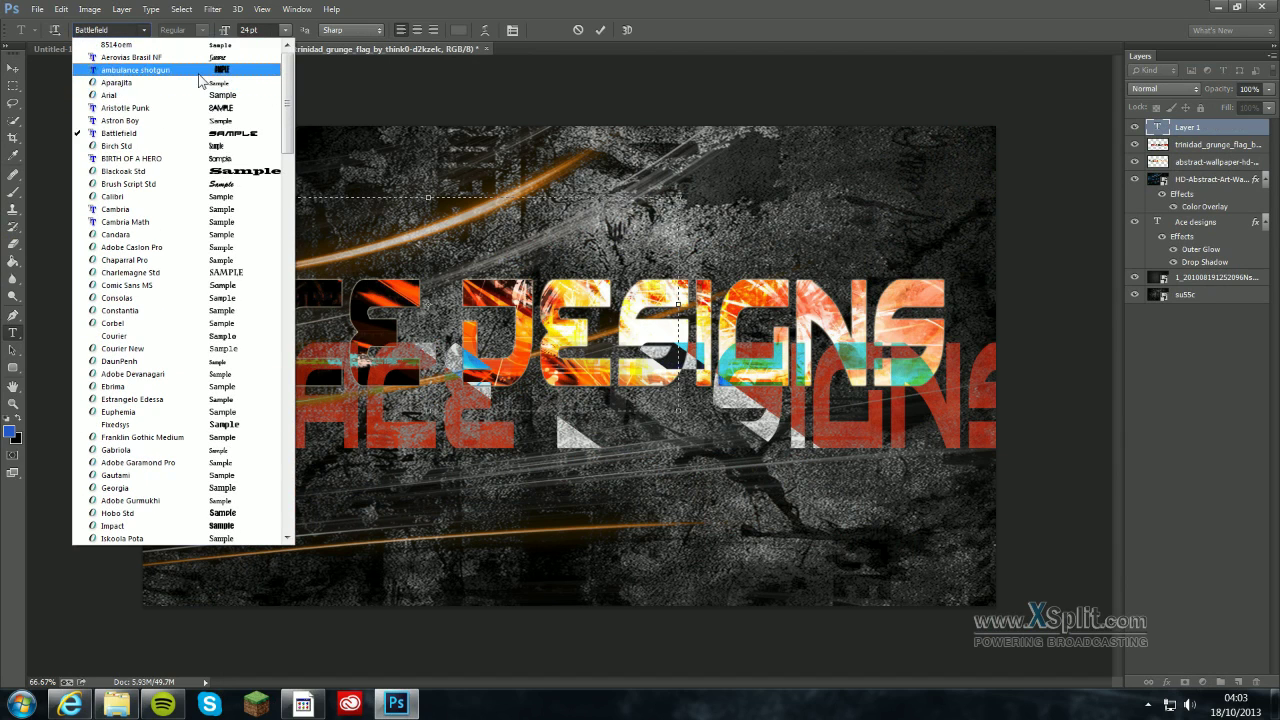
click(1022, 25)
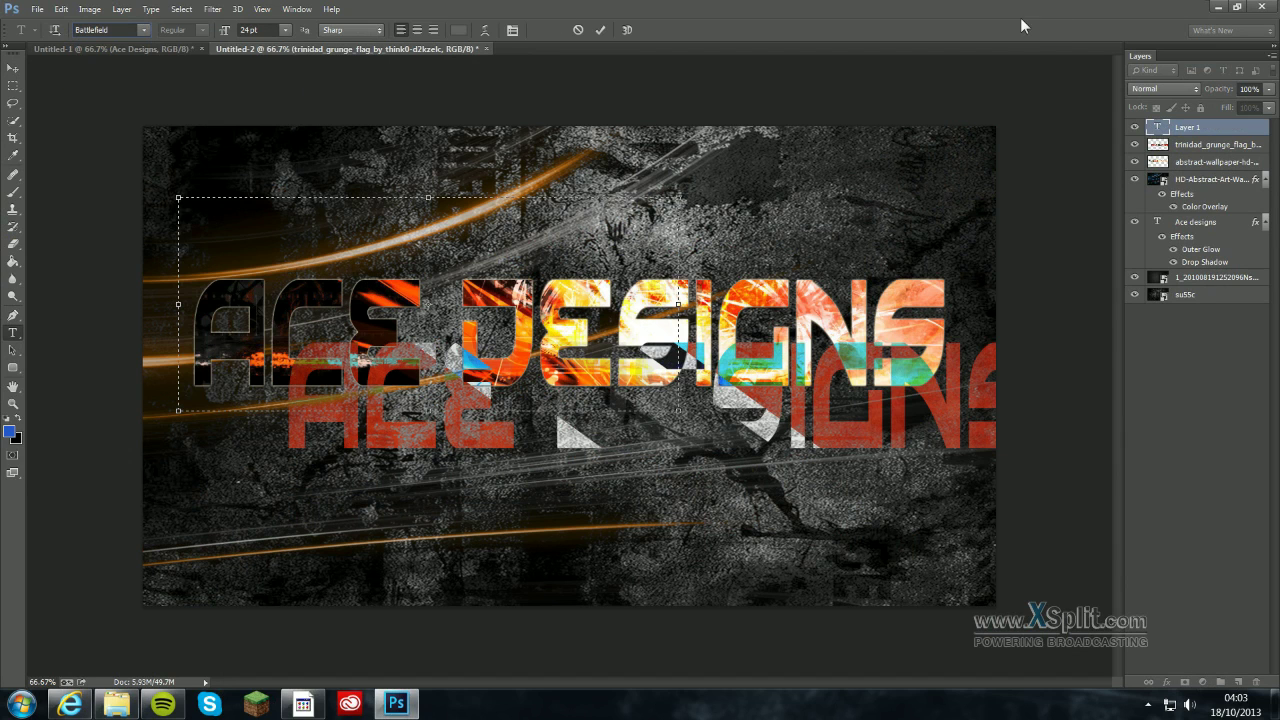